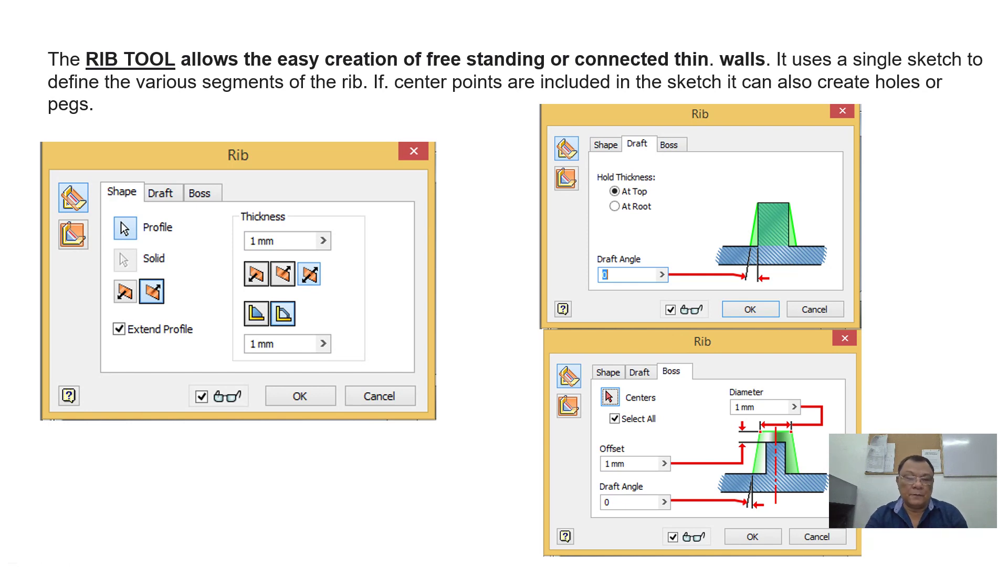
Step: Advance past the Rib tool slide to the end of the slide show
{"action": "left_click", "coordinate": [941, 241]}
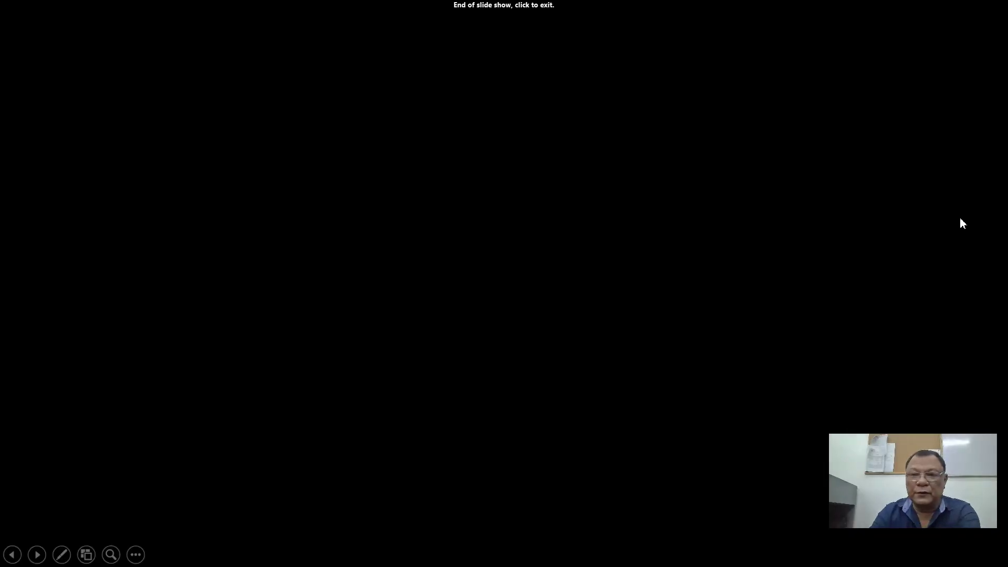
Step: Exit the slide show, minimize PowerPoint and bring the Inventor Part3 window forward
{"action": "left_click", "coordinate": [962, 224]}
{"action": "left_click", "coordinate": [965, 5]}
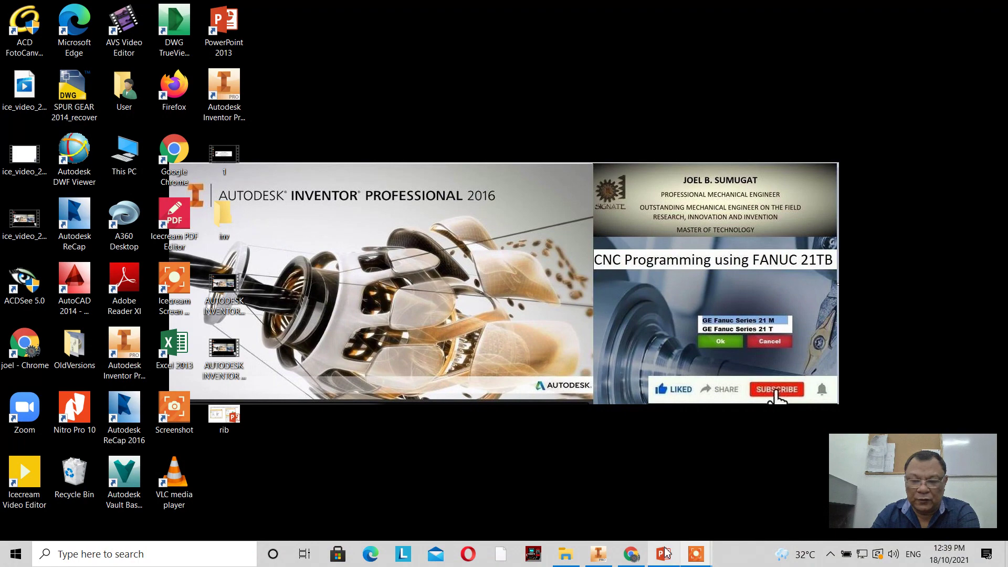
{"action": "mouse_move", "coordinate": [675, 554]}
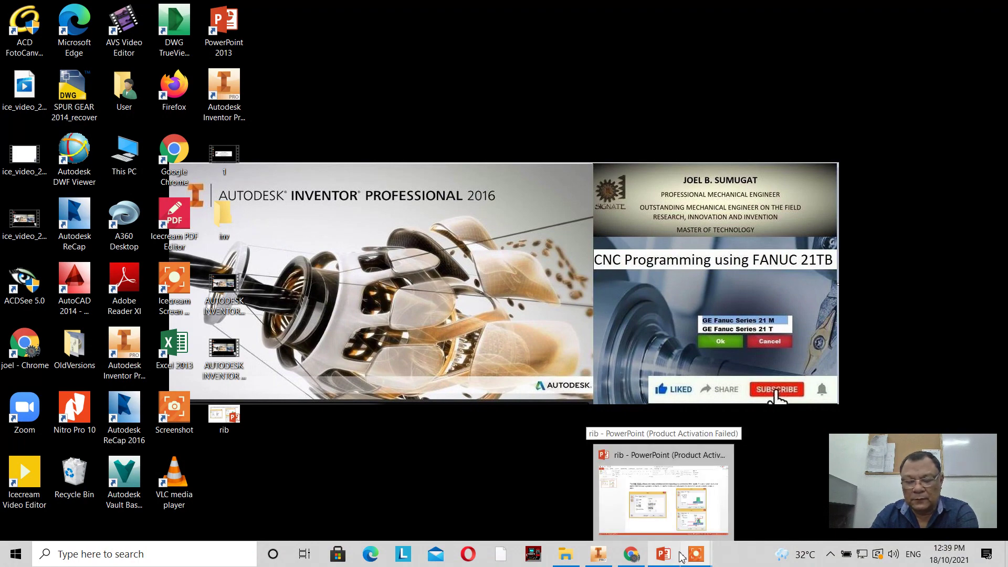
{"action": "left_click", "coordinate": [599, 554]}
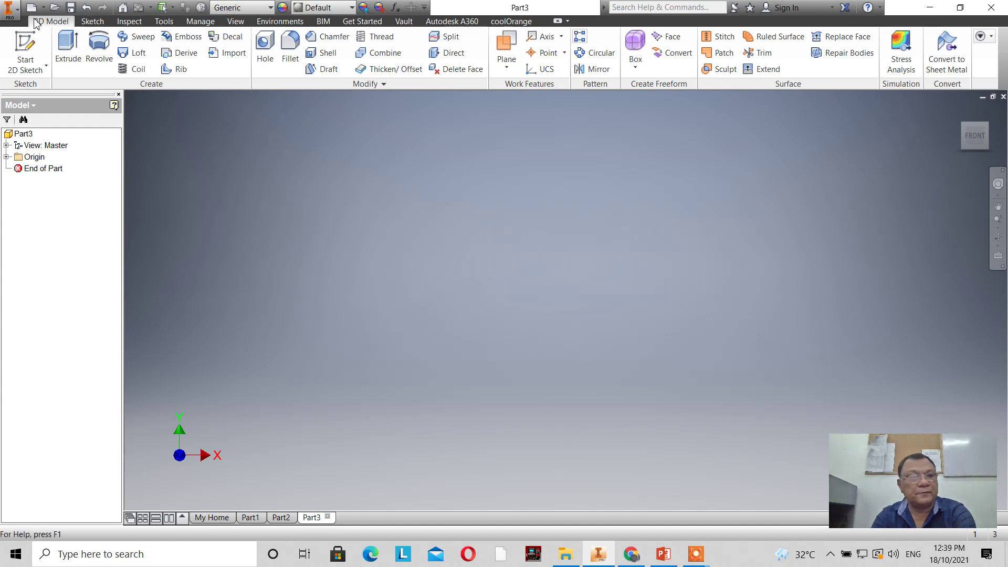
Step: Sketch a center-point slot centred on the origin on the XZ plane
{"action": "left_click", "coordinate": [26, 53]}
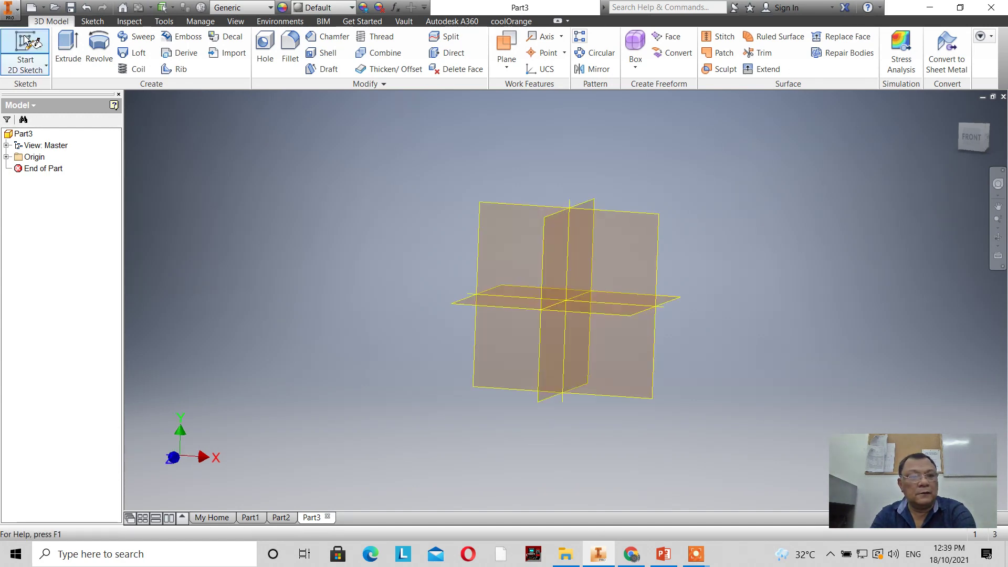
{"action": "left_click", "coordinate": [575, 346]}
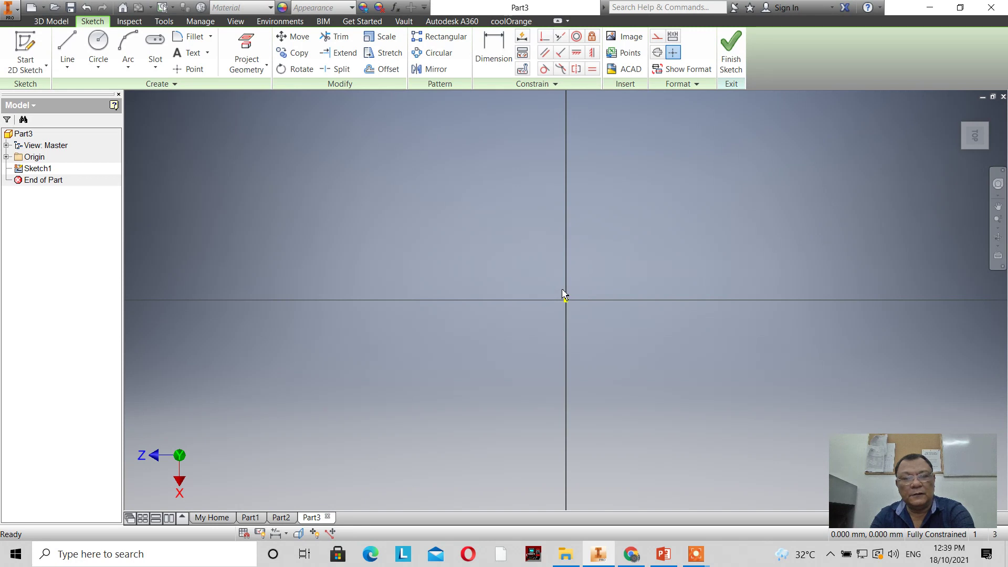
{"action": "left_click", "coordinate": [154, 68]}
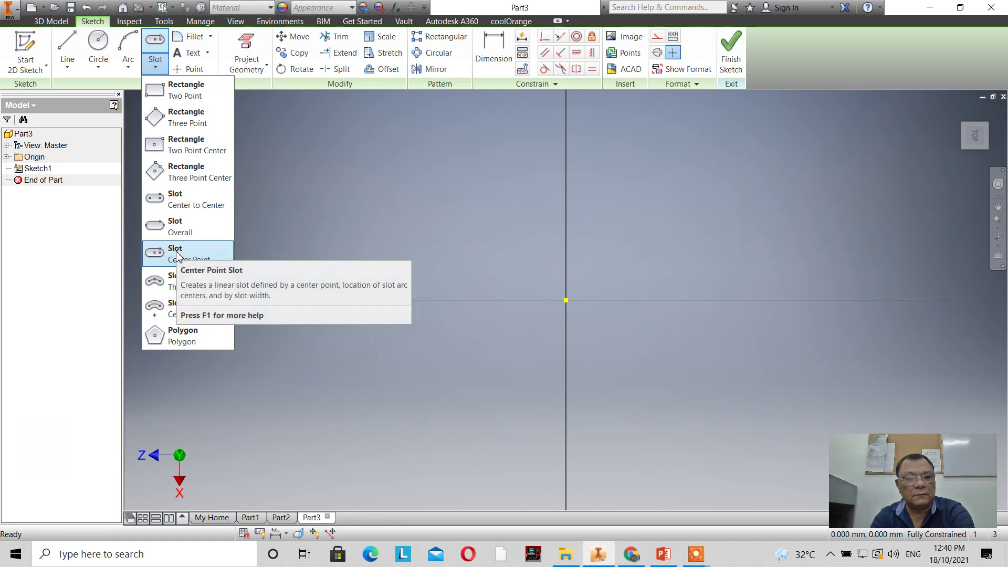
{"action": "left_click", "coordinate": [176, 279]}
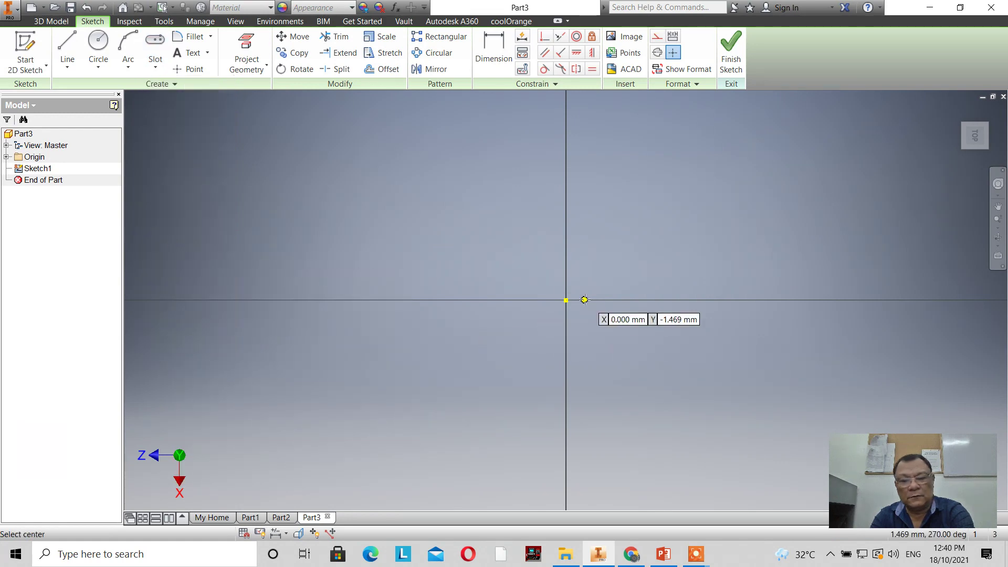
{"action": "left_click", "coordinate": [566, 300]}
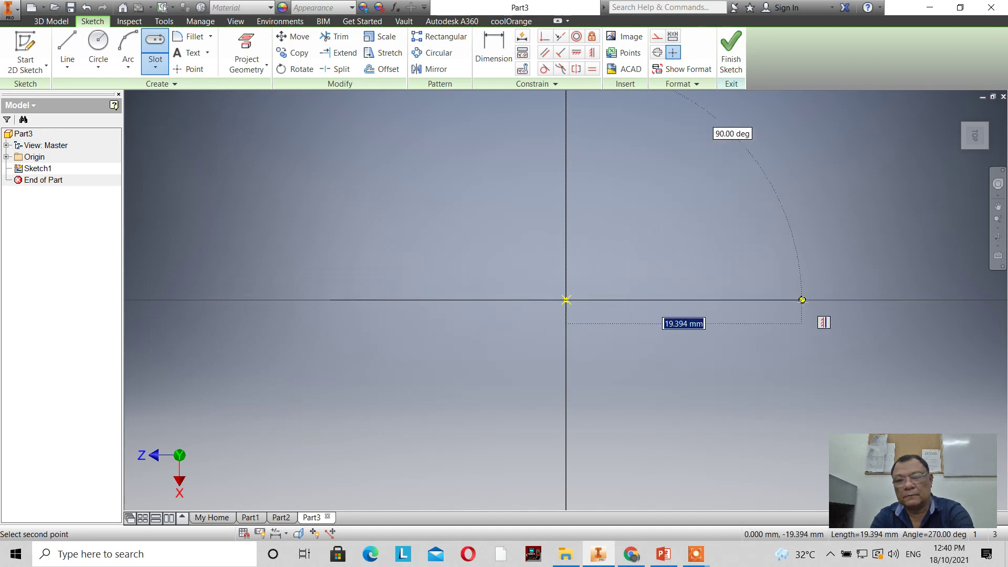
{"action": "left_click", "coordinate": [802, 300]}
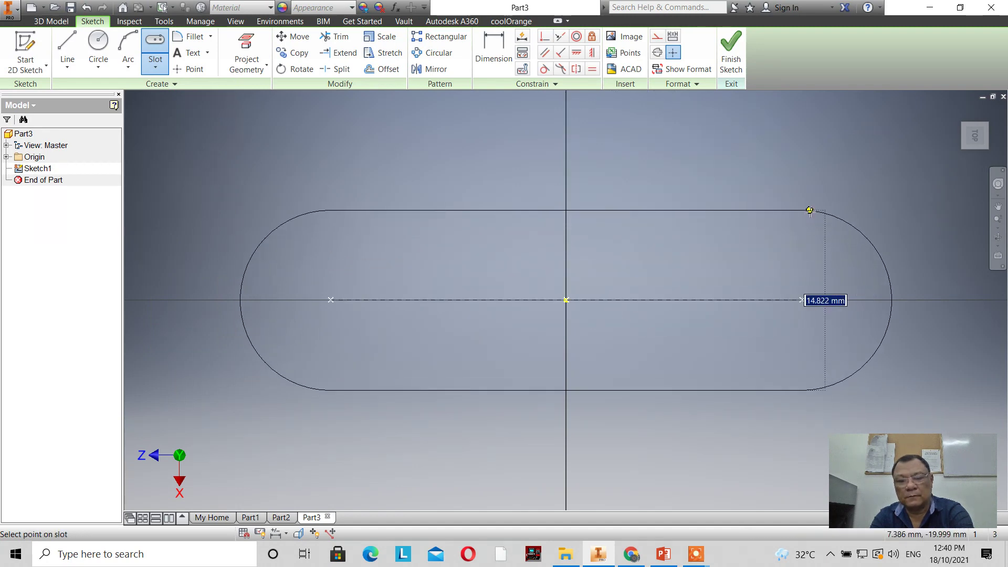
{"action": "left_click", "coordinate": [809, 210]}
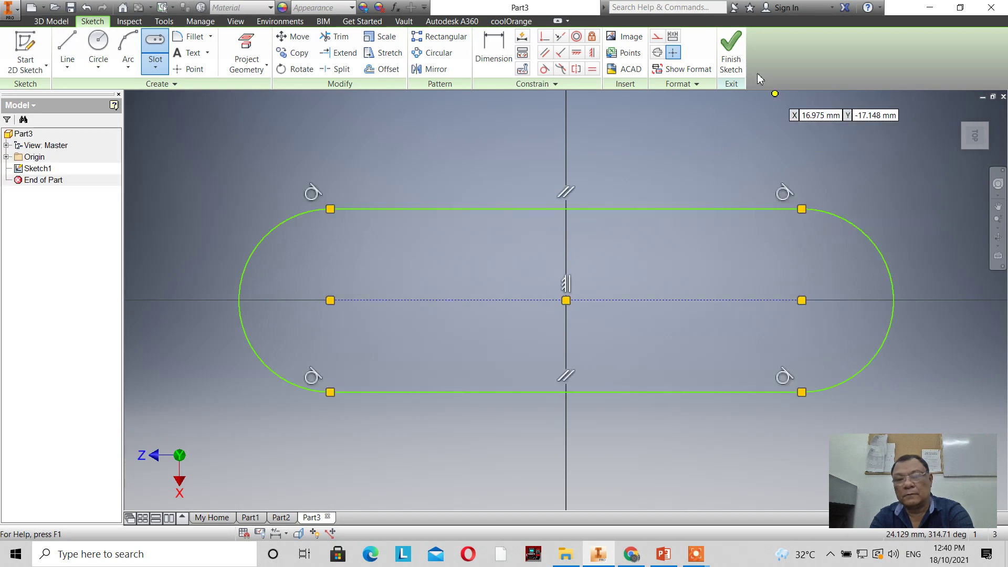
Step: Finish the sketch and extrude the slot profile 10 mm into a solid base
{"action": "left_click", "coordinate": [728, 52]}
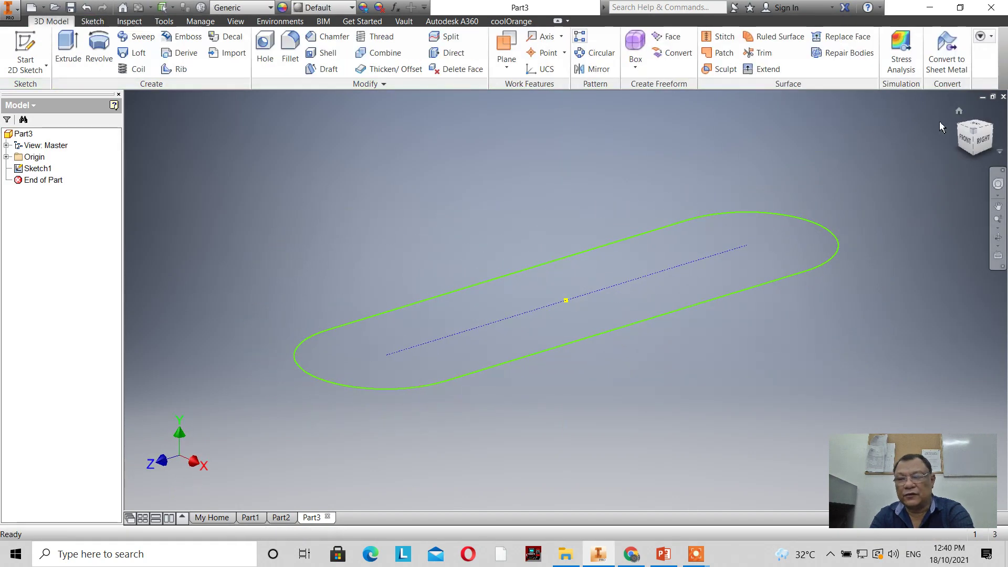
{"action": "left_click", "coordinate": [970, 134]}
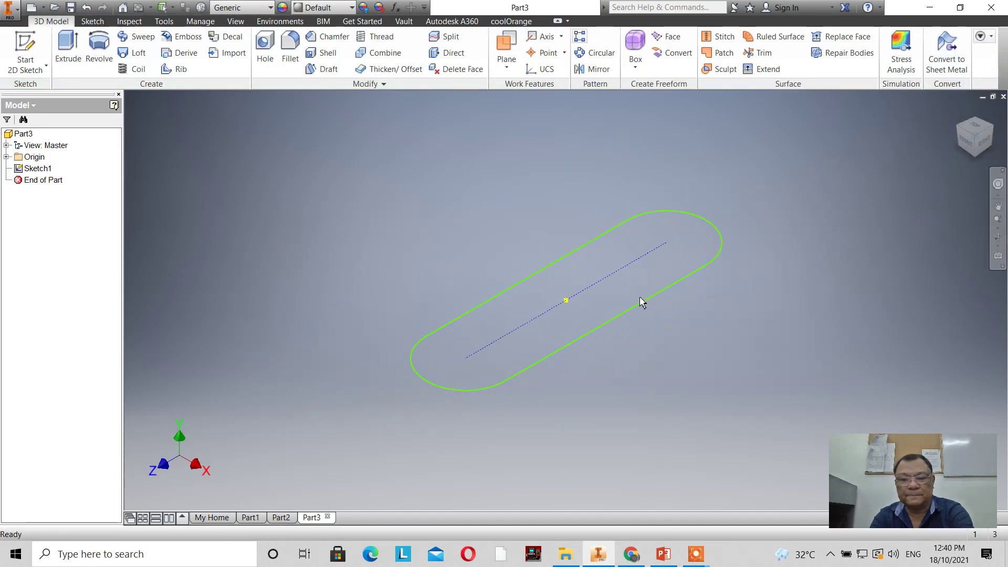
{"action": "scroll", "coordinate": [641, 299], "scroll_direction": "up", "scroll_amount": 3}
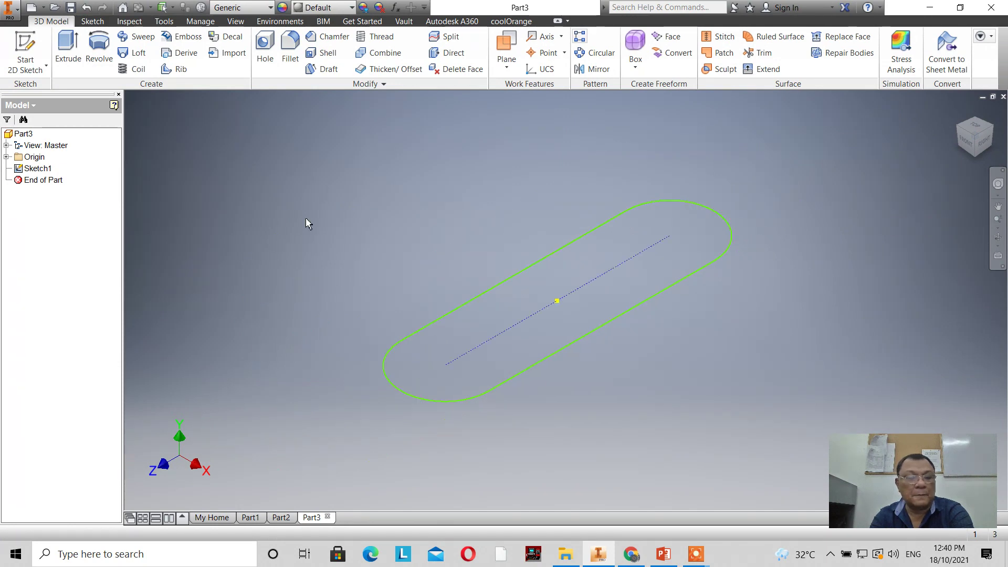
{"action": "left_click", "coordinate": [69, 48]}
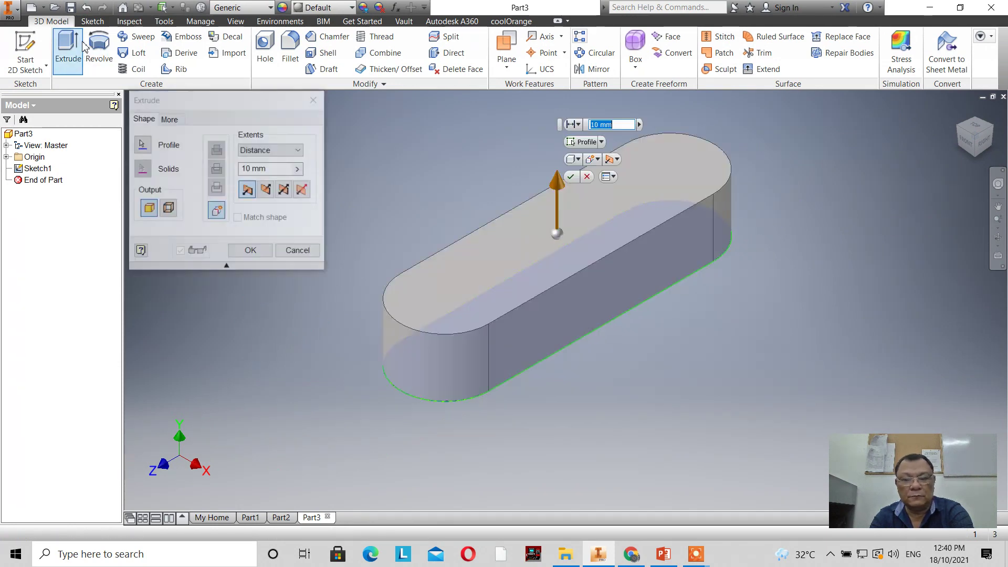
{"action": "left_click", "coordinate": [622, 124]}
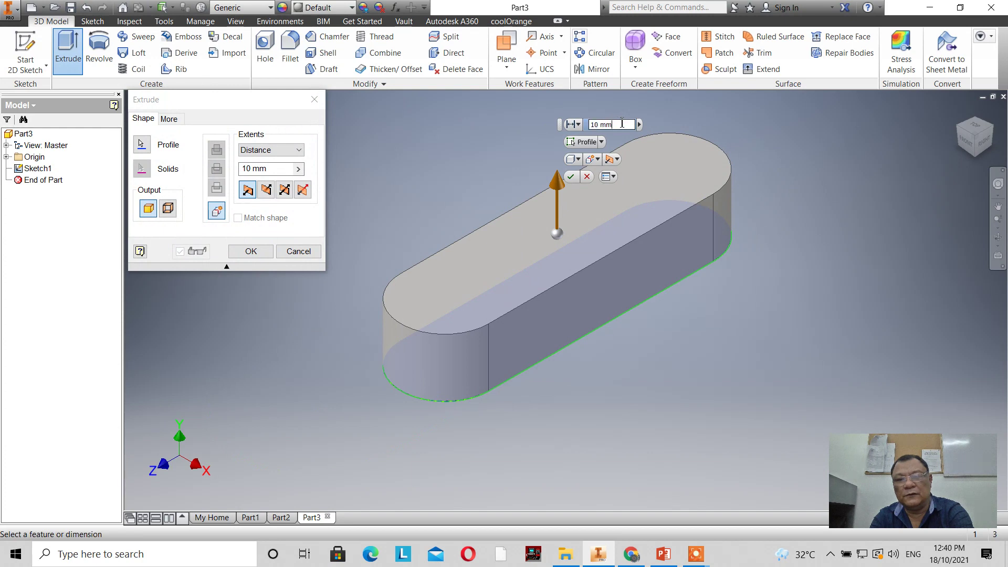
{"action": "double_click", "coordinate": [622, 124]}
{"action": "left_click", "coordinate": [575, 177]}
Step: Save the current view as the home view
{"action": "right_click", "coordinate": [961, 114]}
{"action": "mouse_move", "coordinate": [949, 205]}
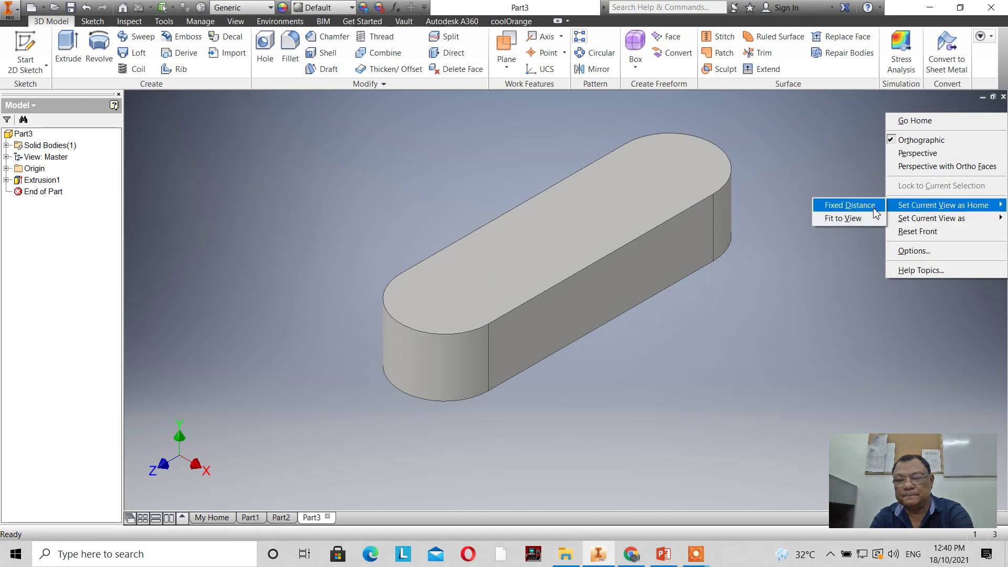
{"action": "left_click", "coordinate": [848, 205]}
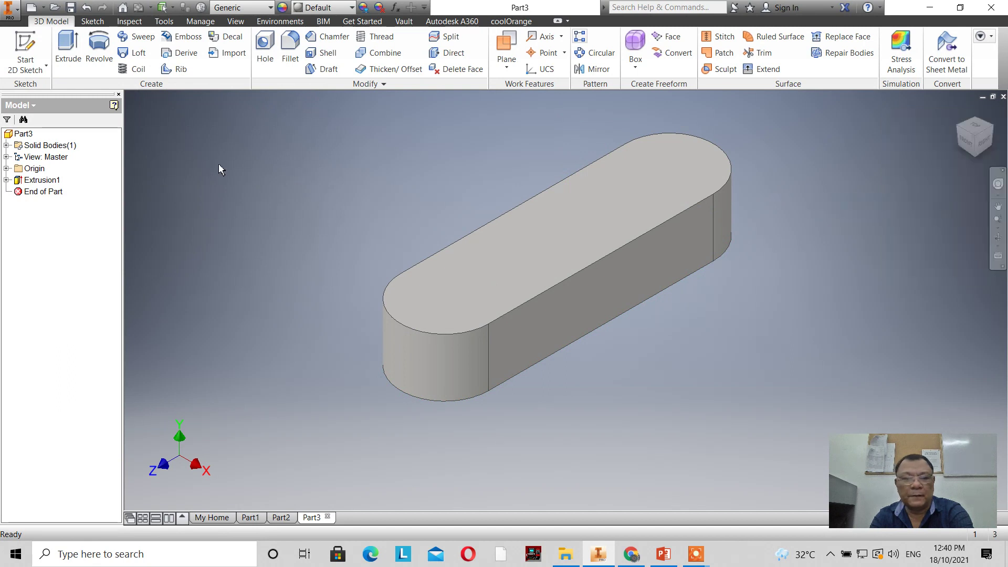
Step: On the base's top face, project its outline and draw circles at both slot ends
{"action": "left_click", "coordinate": [19, 48]}
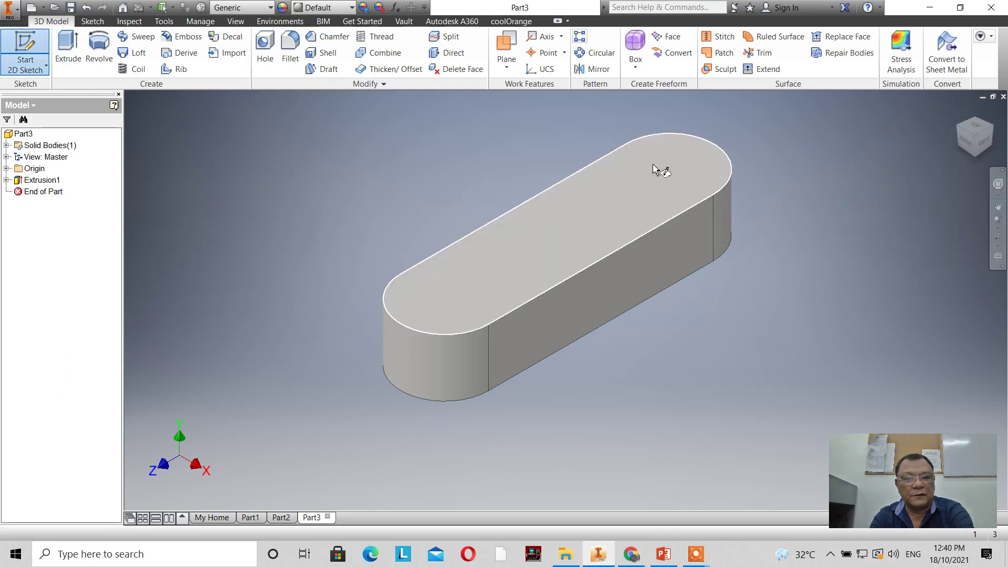
{"action": "left_click", "coordinate": [600, 208]}
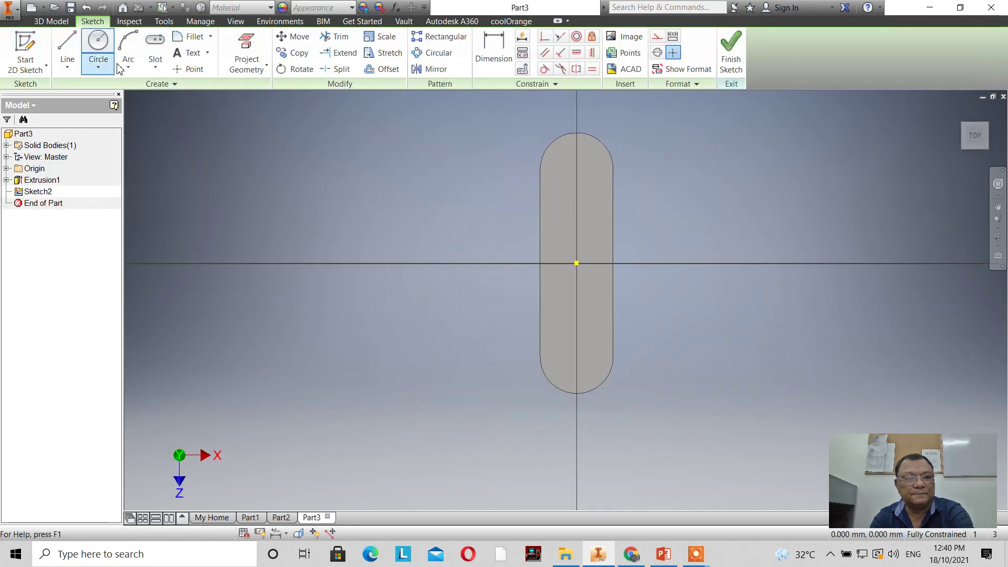
{"action": "left_click", "coordinate": [245, 49]}
{"action": "left_click", "coordinate": [599, 206]}
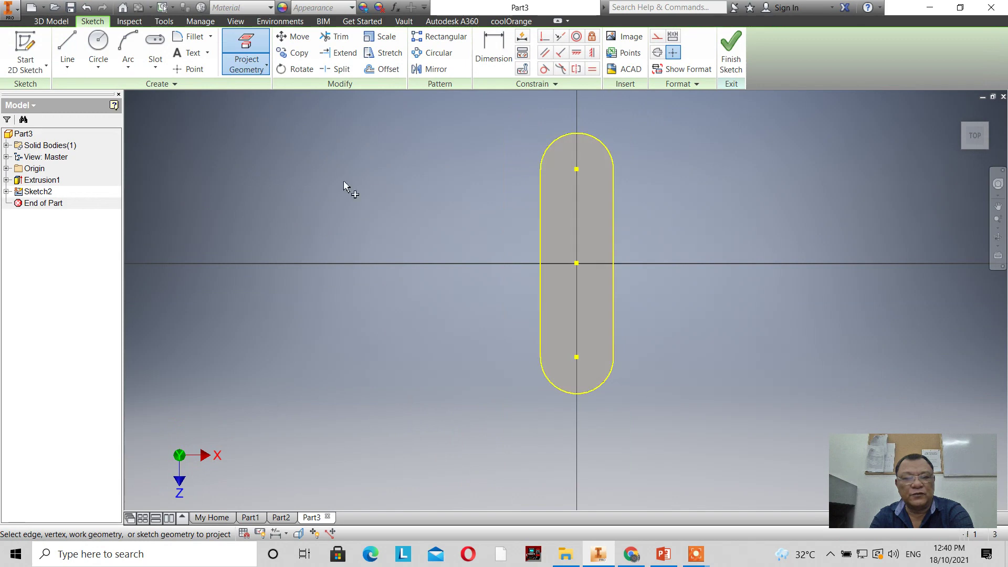
{"action": "left_click", "coordinate": [97, 48]}
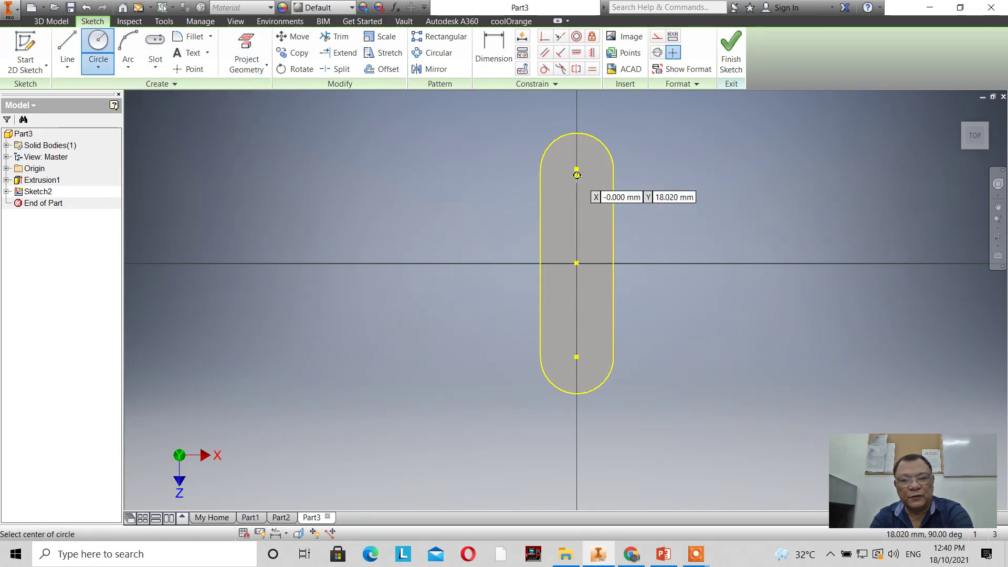
{"action": "left_click", "coordinate": [577, 169]}
{"action": "left_click", "coordinate": [577, 135]}
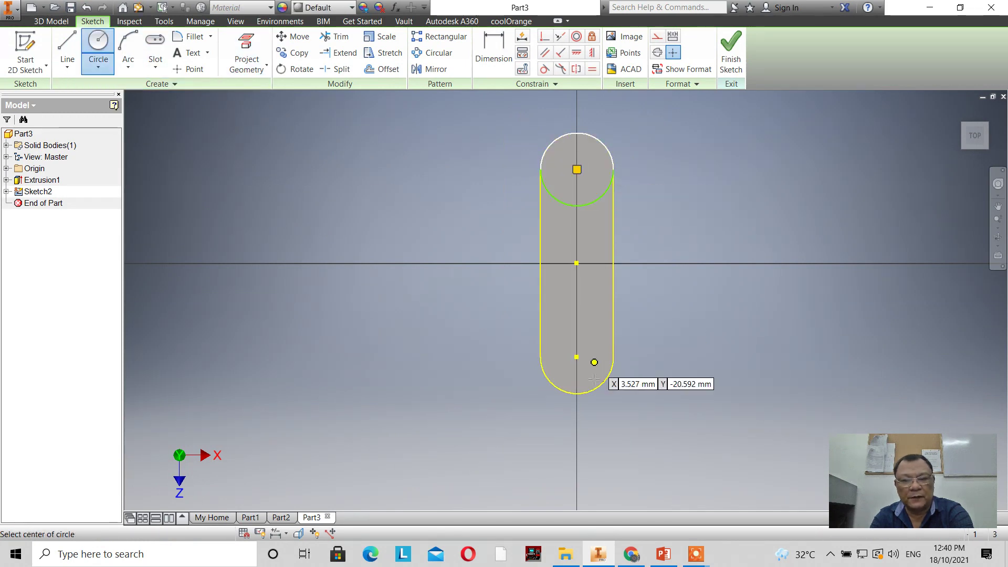
{"action": "left_click", "coordinate": [577, 356]}
{"action": "left_click", "coordinate": [577, 390]}
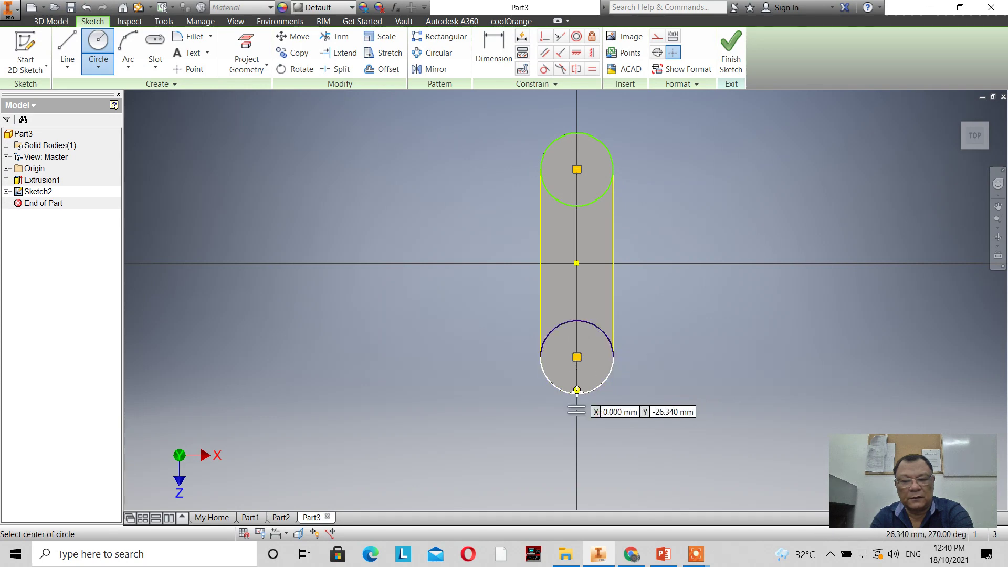
{"action": "left_click", "coordinate": [731, 55]}
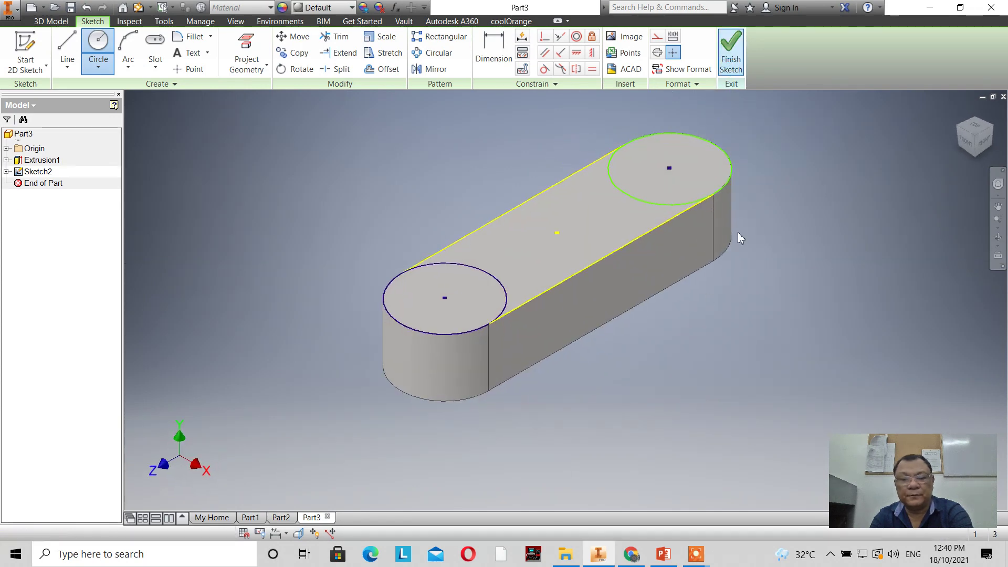
Step: Extrude both circles 15 mm into cylindrical bosses
{"action": "left_click", "coordinate": [75, 60]}
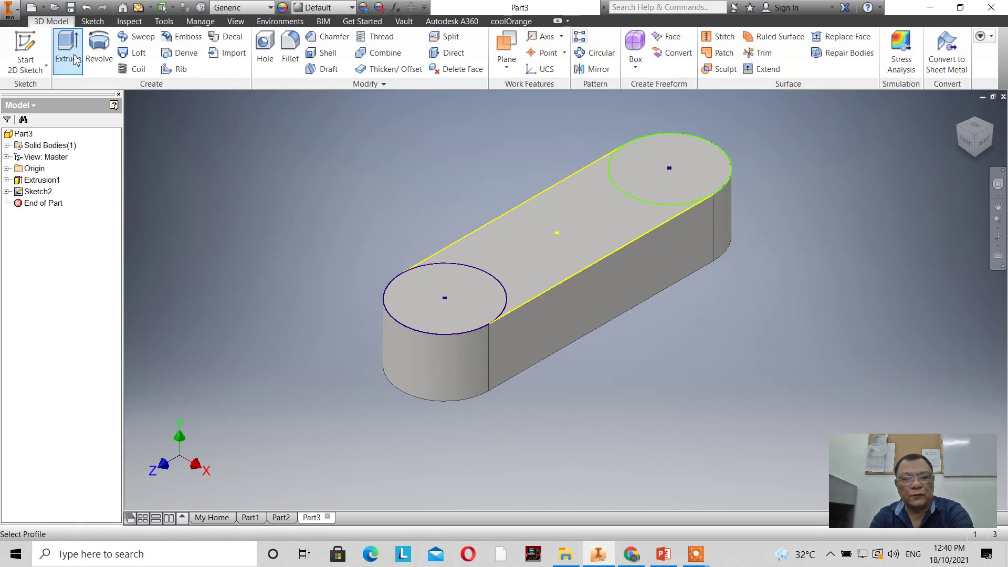
{"action": "left_click", "coordinate": [450, 293]}
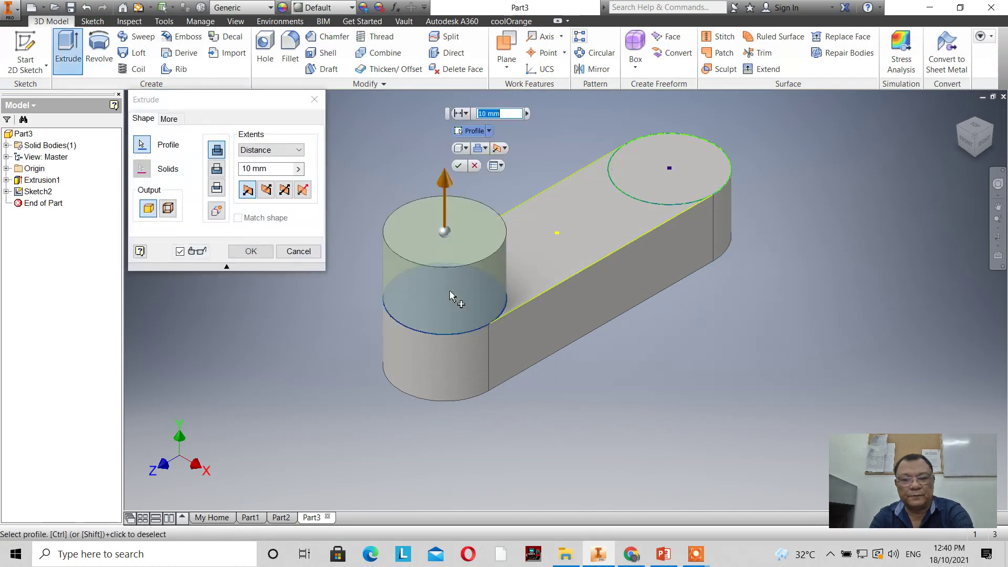
{"action": "left_click", "coordinate": [662, 174]}
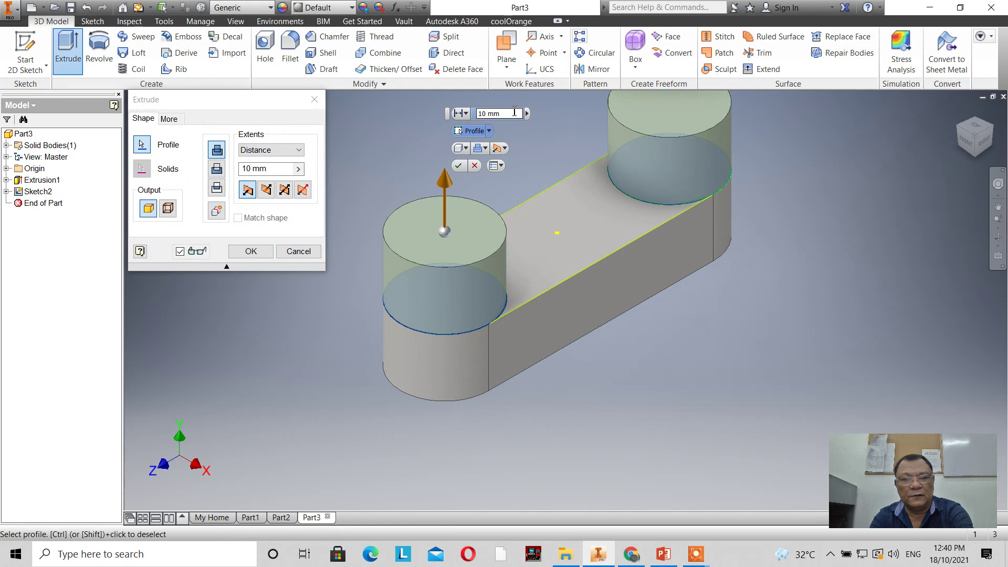
{"action": "left_click", "coordinate": [514, 112]}
{"action": "type", "text": "15"}
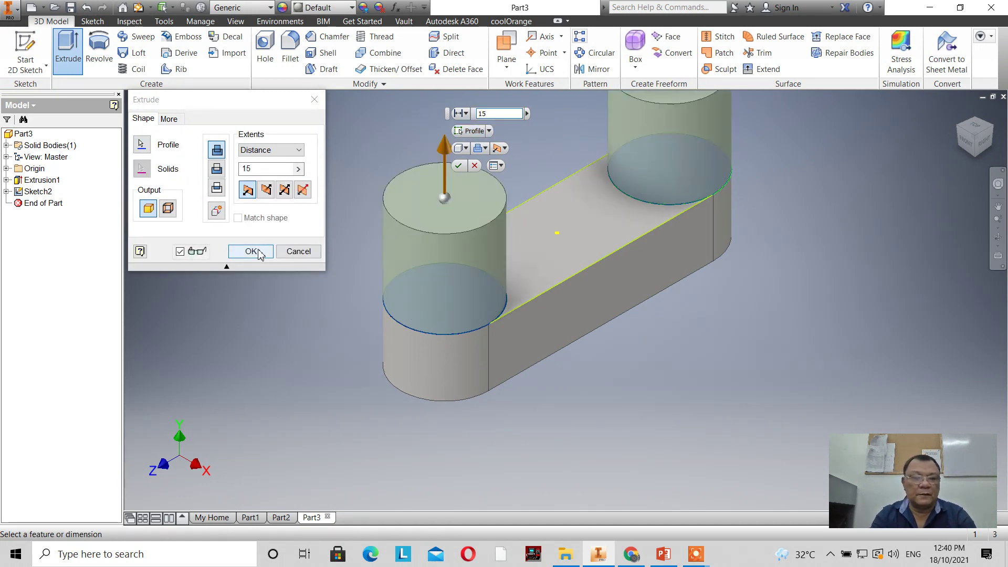
{"action": "left_click", "coordinate": [237, 253]}
{"action": "scroll", "coordinate": [652, 333], "scroll_direction": "down", "scroll_amount": 2}
{"action": "scroll", "coordinate": [731, 269], "scroll_direction": "up", "scroll_amount": 4}
{"action": "scroll", "coordinate": [720, 304], "scroll_direction": "down", "scroll_amount": 2}
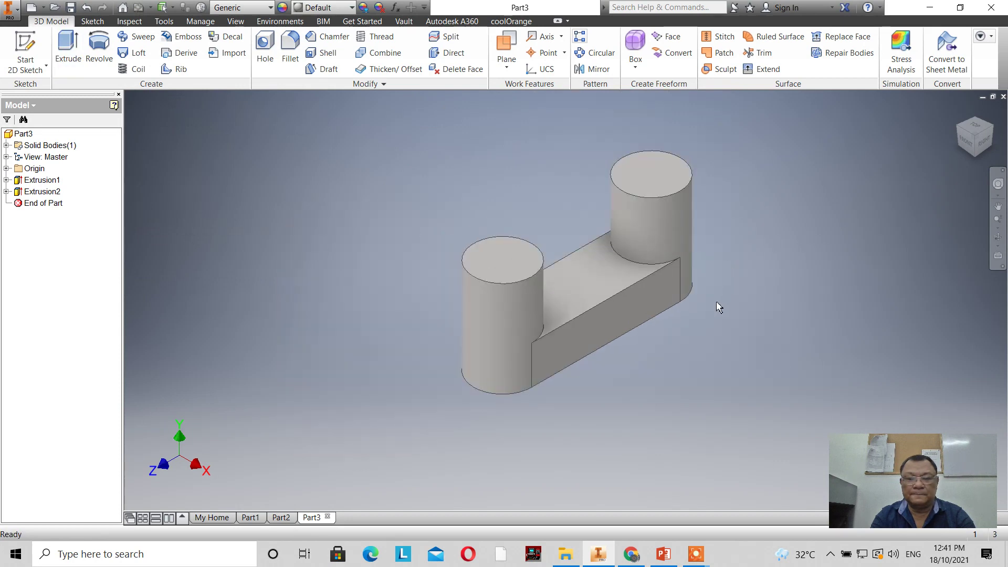
{"action": "scroll", "coordinate": [759, 234], "scroll_direction": "up", "scroll_amount": 3}
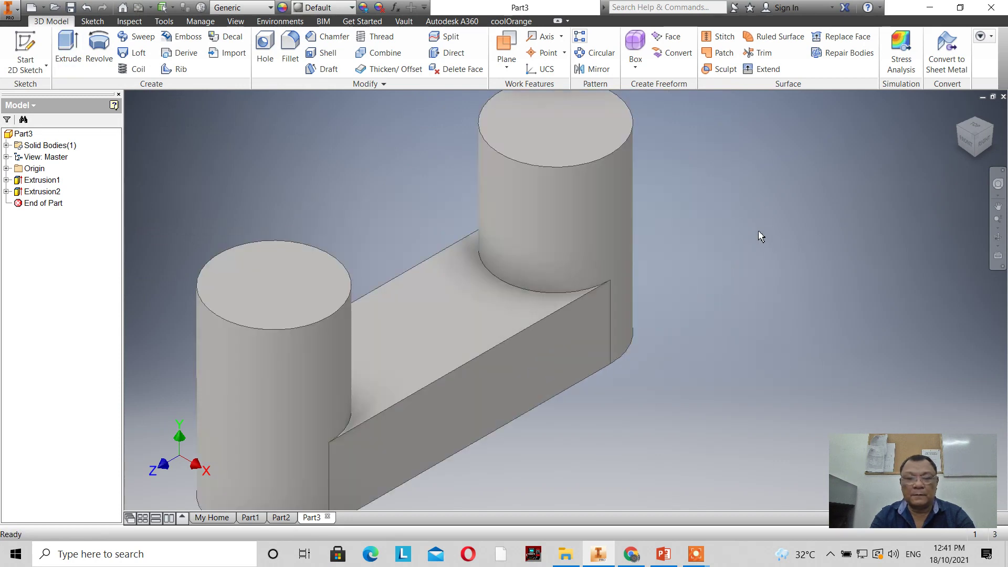
{"action": "scroll", "coordinate": [762, 236], "scroll_direction": "down", "scroll_amount": 2}
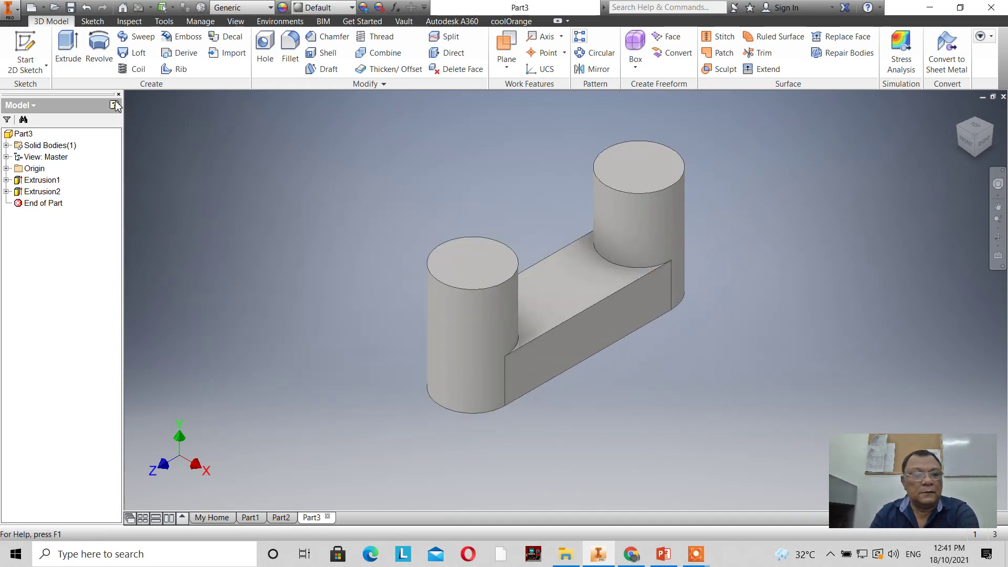
Step: Draw a horizontal line along the axis in a new sketch on the top face
{"action": "left_click", "coordinate": [27, 48]}
{"action": "left_click", "coordinate": [474, 262]}
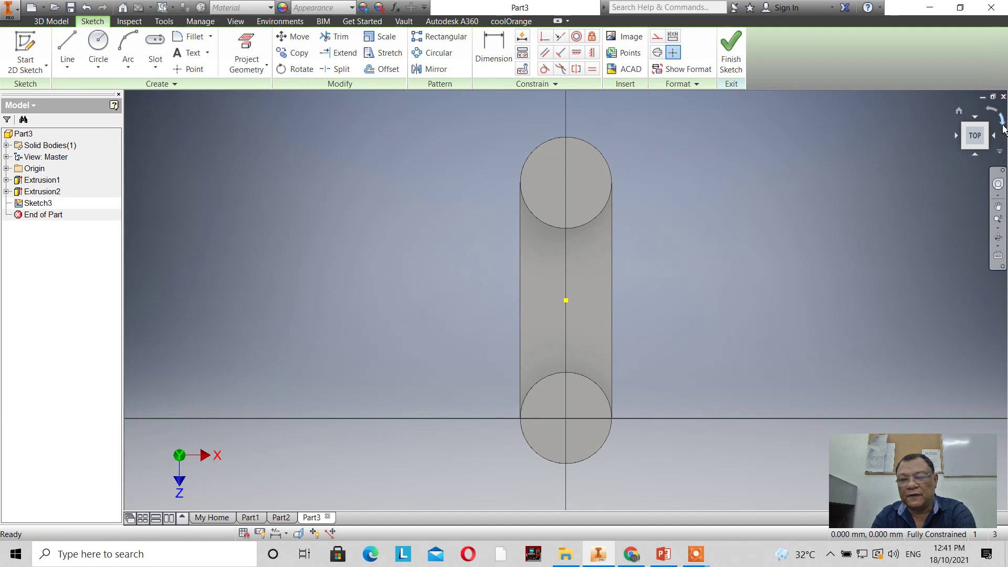
{"action": "left_click", "coordinate": [1000, 127]}
{"action": "scroll", "coordinate": [541, 263], "scroll_direction": "up", "scroll_amount": 3}
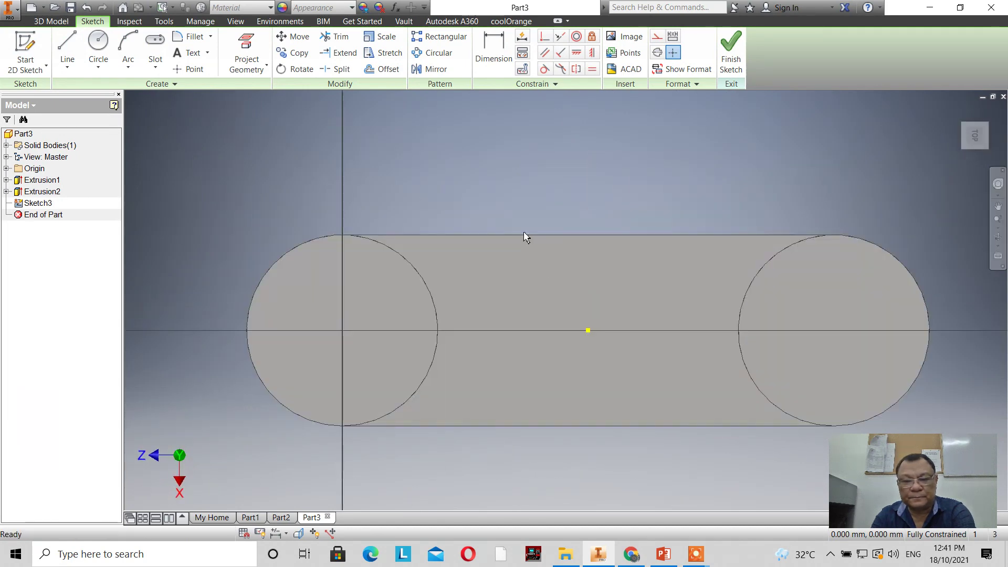
{"action": "left_click", "coordinate": [67, 46]}
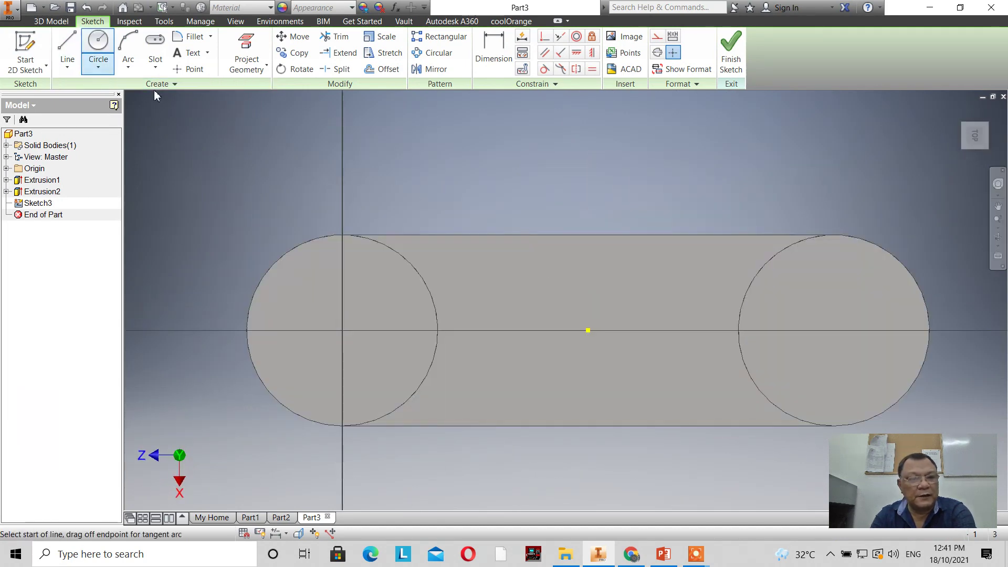
{"action": "left_click", "coordinate": [521, 330]}
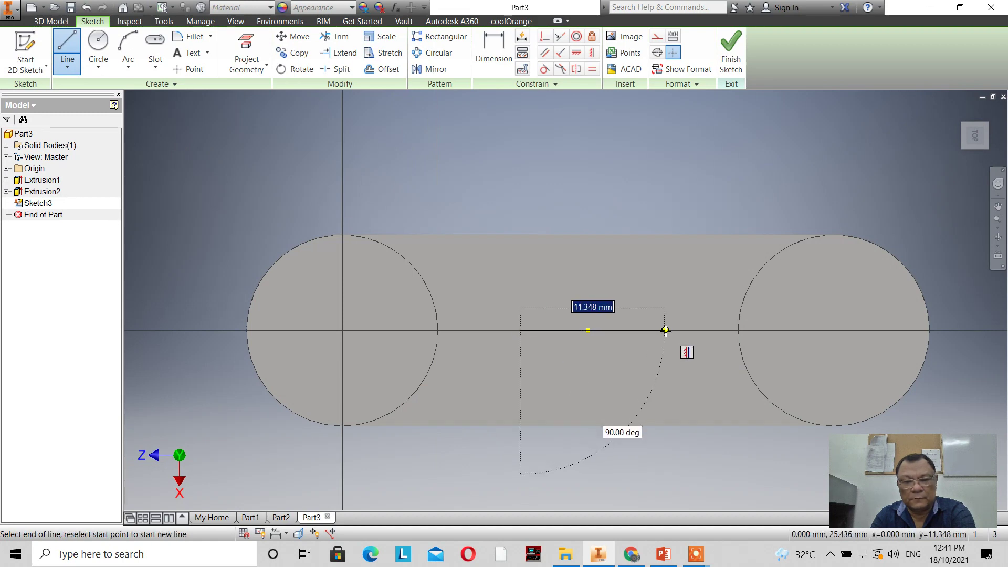
{"action": "left_click", "coordinate": [665, 330]}
{"action": "right_click", "coordinate": [664, 292]}
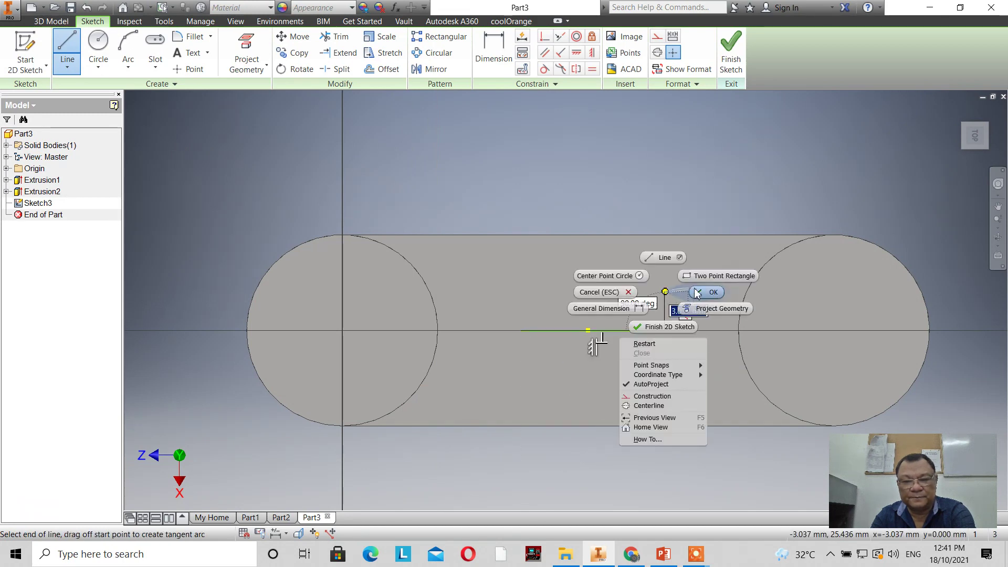
{"action": "left_click", "coordinate": [697, 293]}
Step: Dimension the line to 12 mm and make its midpoint coincident with the centre point
{"action": "key", "text": "d"}
{"action": "left_click", "coordinate": [544, 330]}
{"action": "left_click", "coordinate": [578, 280]}
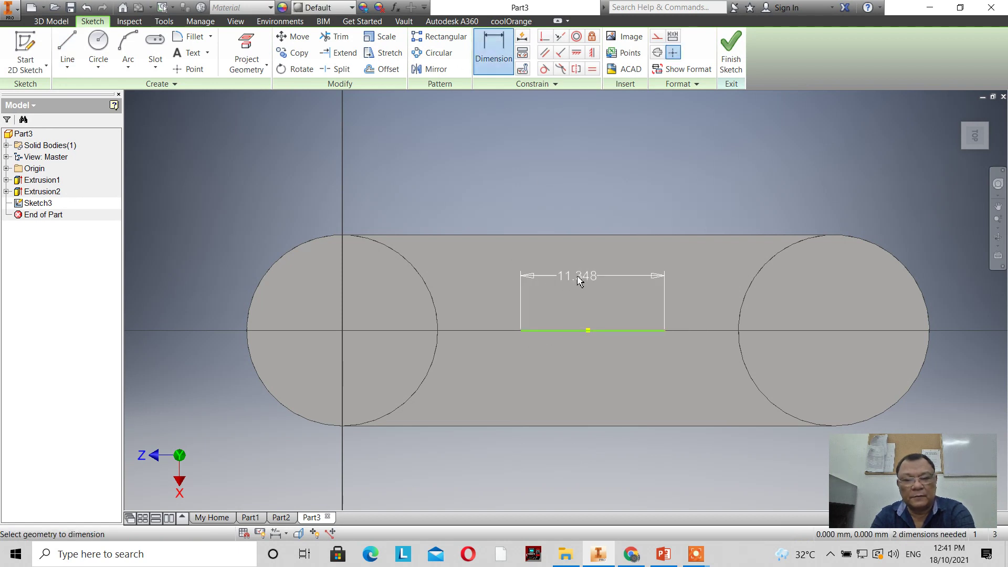
{"action": "type", "text": "12"}
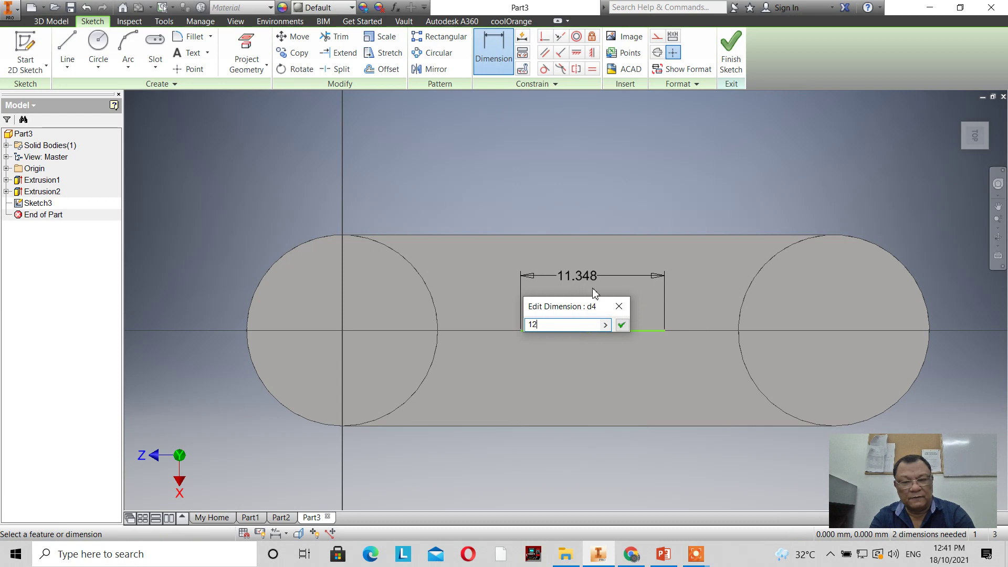
{"action": "left_click", "coordinate": [621, 324]}
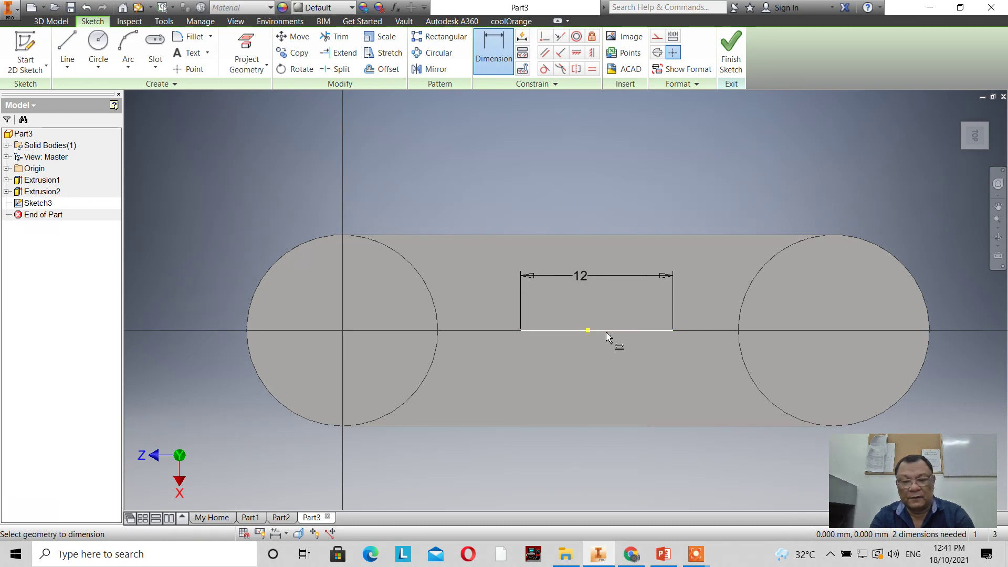
{"action": "left_click", "coordinate": [544, 41]}
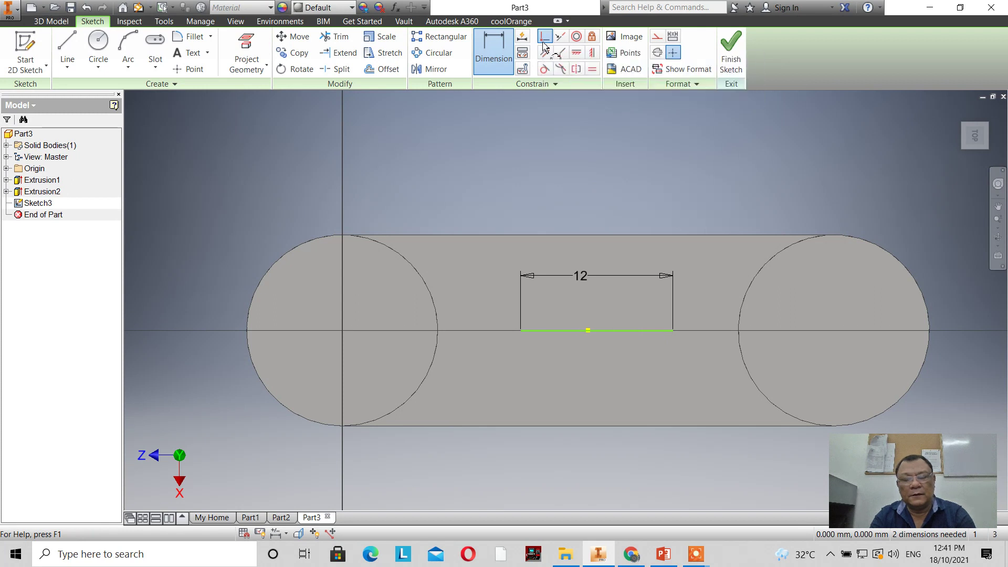
{"action": "left_click", "coordinate": [598, 331]}
{"action": "left_click", "coordinate": [589, 330]}
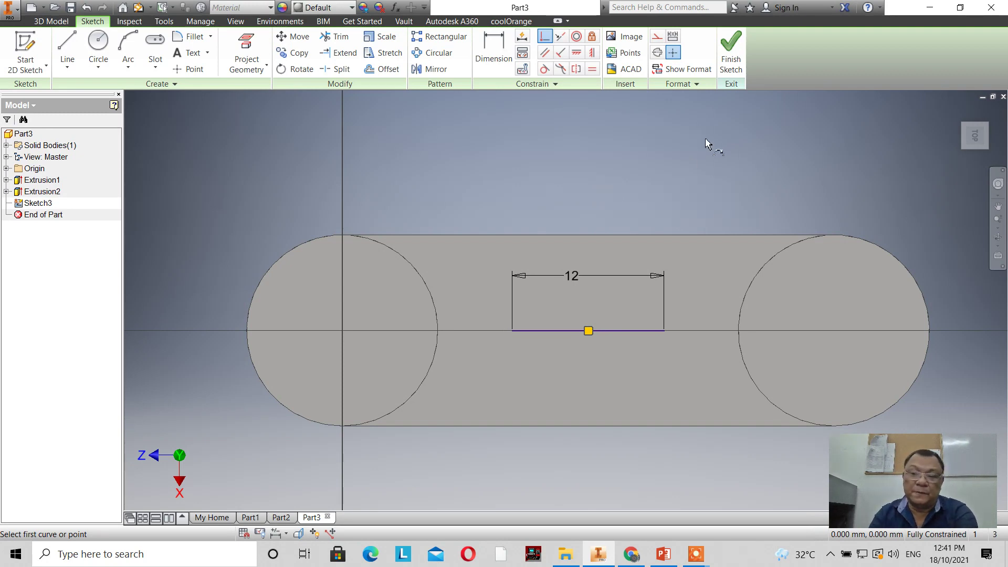
Step: Finish Sketch3 and turn off its dimension visibility to hide the 12 mm dimension
{"action": "left_click", "coordinate": [730, 49]}
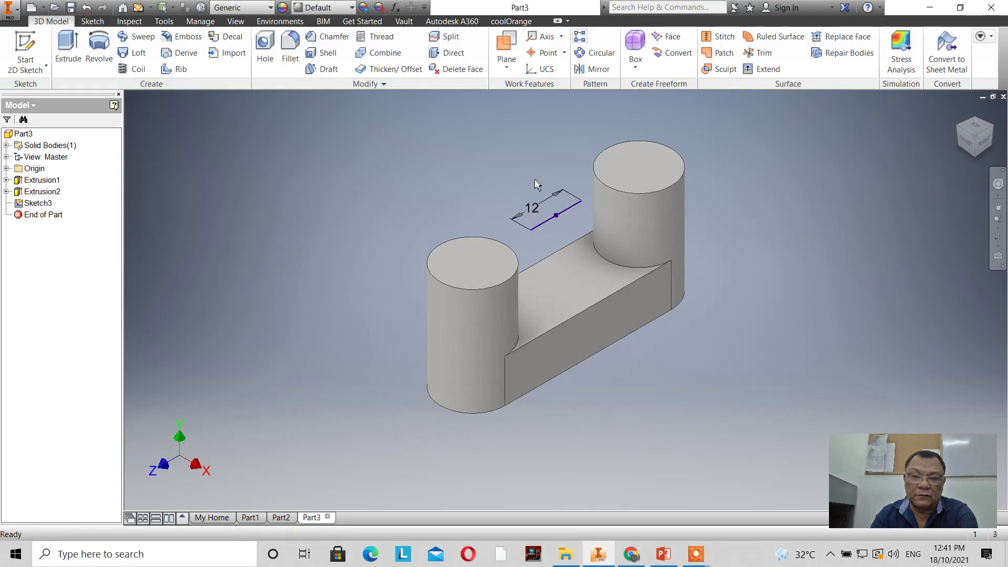
{"action": "right_click", "coordinate": [20, 205]}
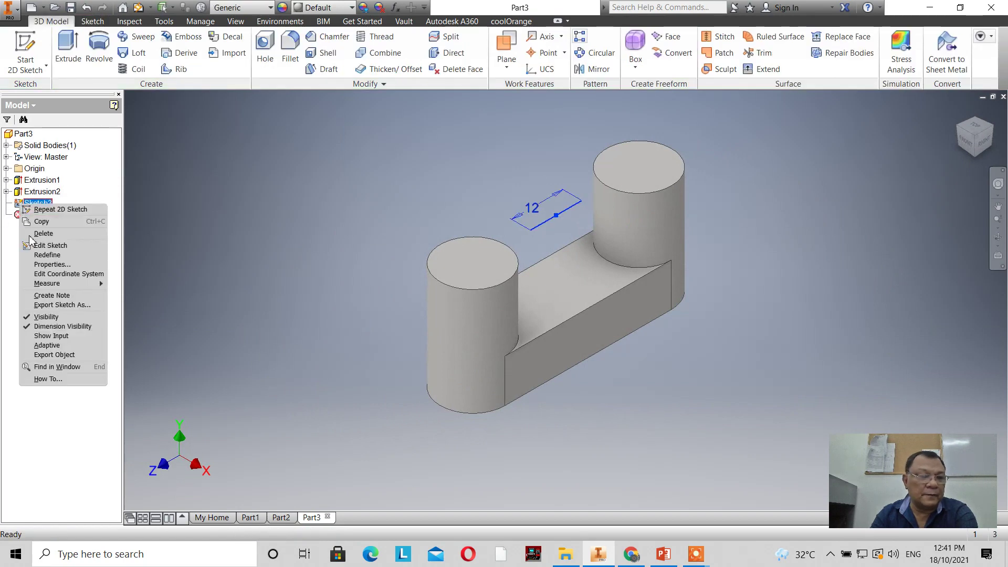
{"action": "left_click", "coordinate": [58, 326]}
{"action": "scroll", "coordinate": [533, 236], "scroll_direction": "up", "scroll_amount": 2}
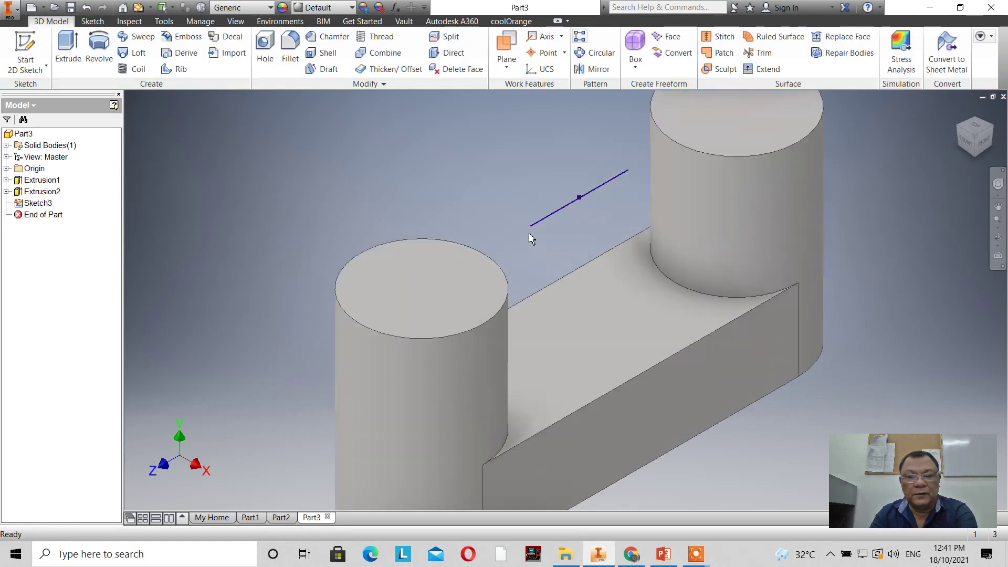
{"action": "scroll", "coordinate": [540, 247], "scroll_direction": "down", "scroll_amount": 2}
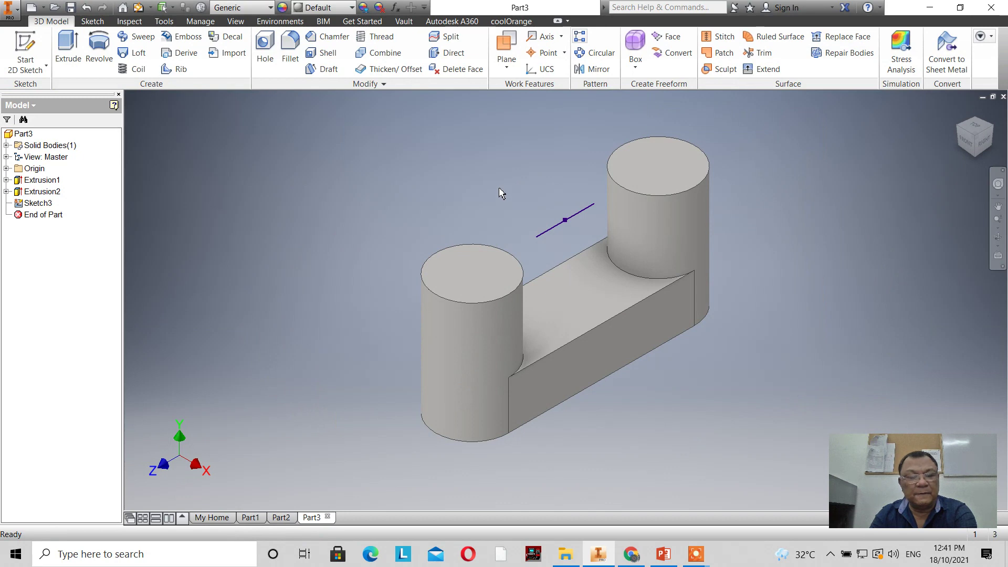
Step: Start a rib from Sketch3's line with 2 mm thickness and a To Next extent
{"action": "left_click", "coordinate": [174, 72]}
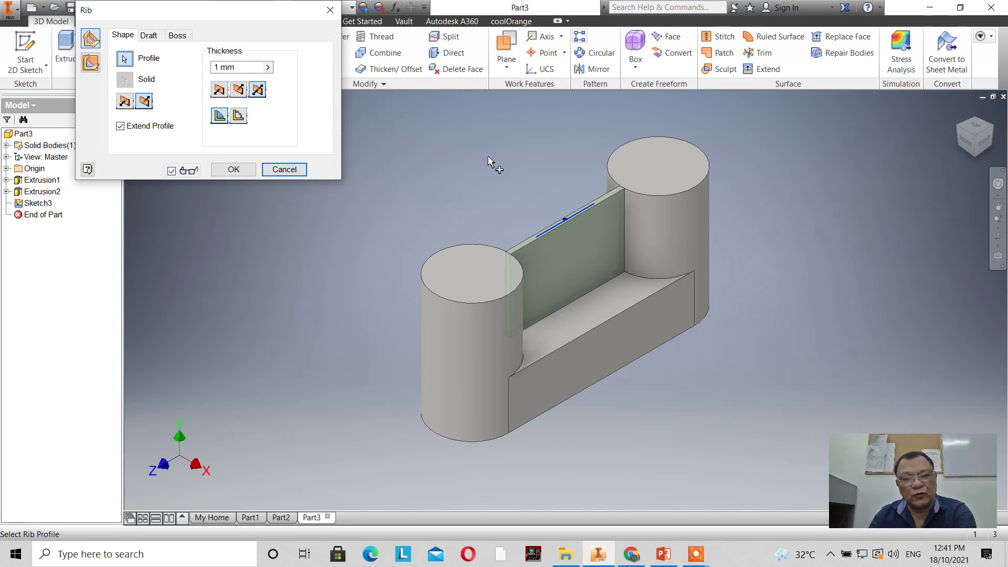
{"action": "scroll", "coordinate": [489, 163], "scroll_direction": "up", "scroll_amount": 3}
{"action": "scroll", "coordinate": [490, 166], "scroll_direction": "down", "scroll_amount": 2}
{"action": "scroll", "coordinate": [489, 163], "scroll_direction": "up", "scroll_amount": 2}
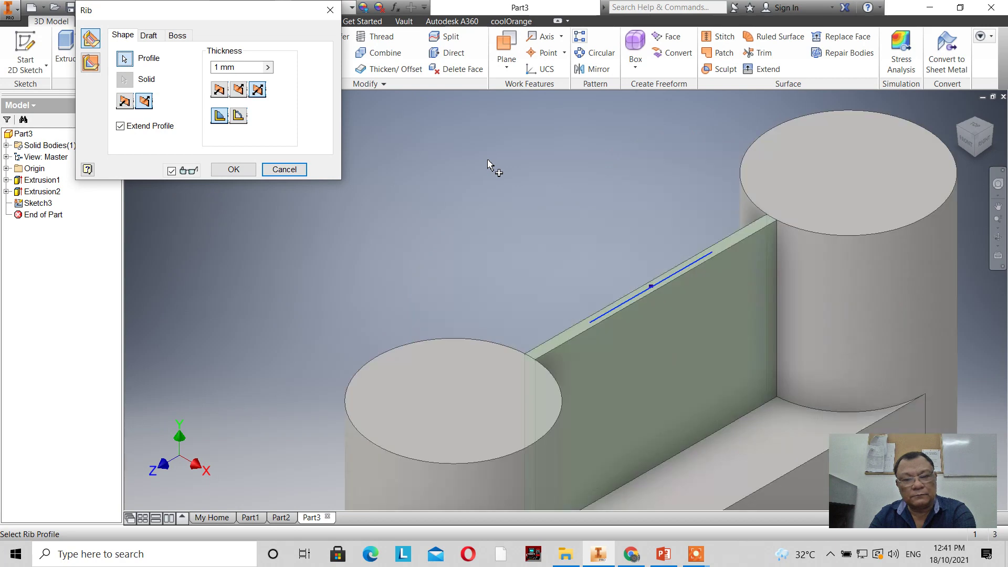
{"action": "scroll", "coordinate": [491, 166], "scroll_direction": "down", "scroll_amount": 2}
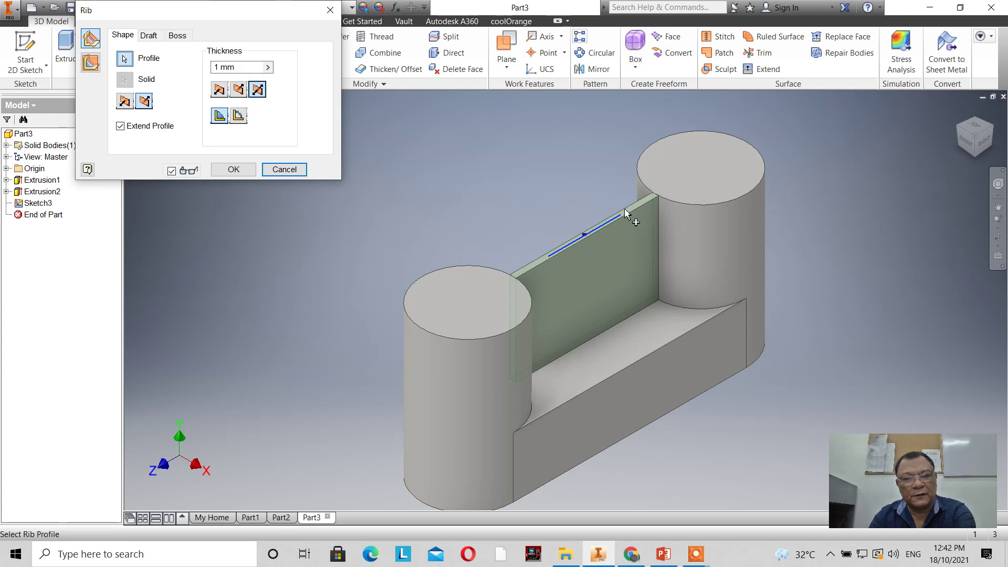
{"action": "left_click", "coordinate": [243, 69]}
{"action": "type", "text": "2"}
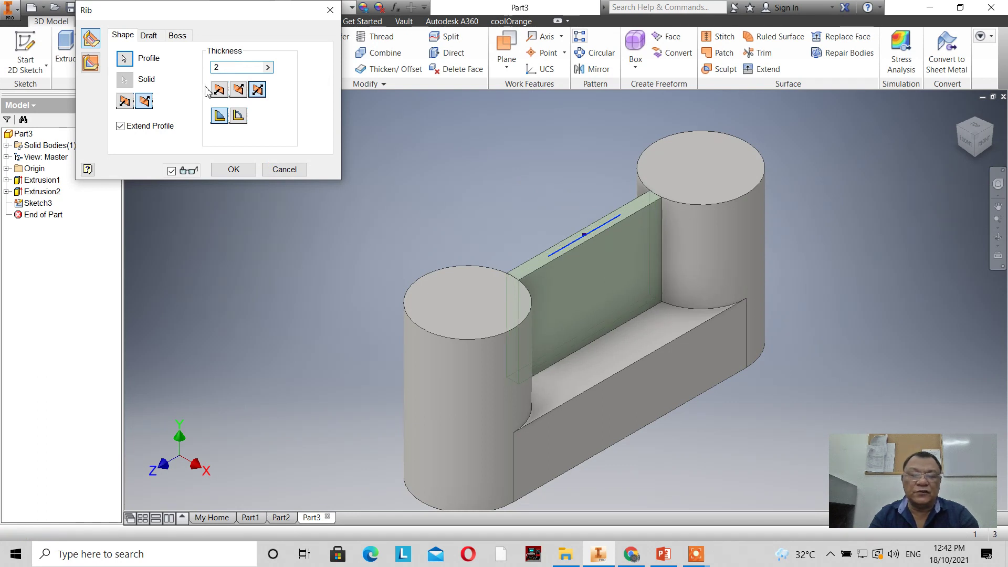
{"action": "left_click", "coordinate": [239, 116]}
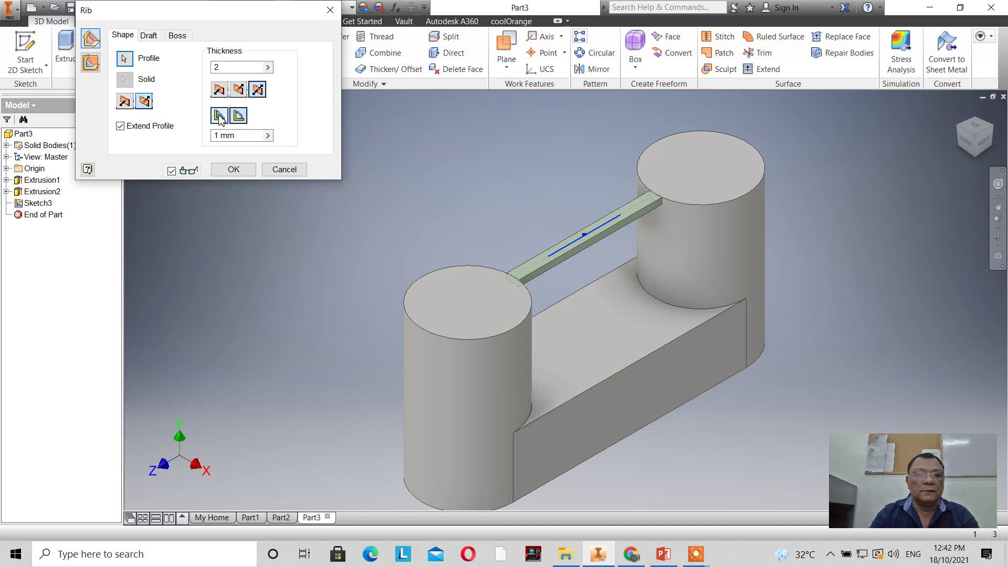
{"action": "left_click", "coordinate": [219, 117]}
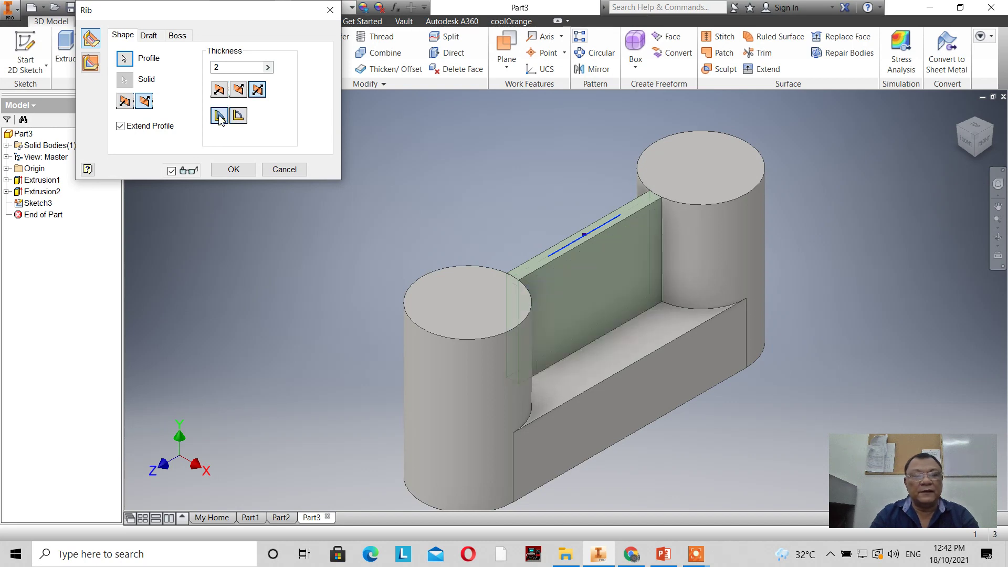
Step: Make the rib thickness symmetric about the line and direct it down between the cylinders
{"action": "left_click", "coordinate": [238, 93]}
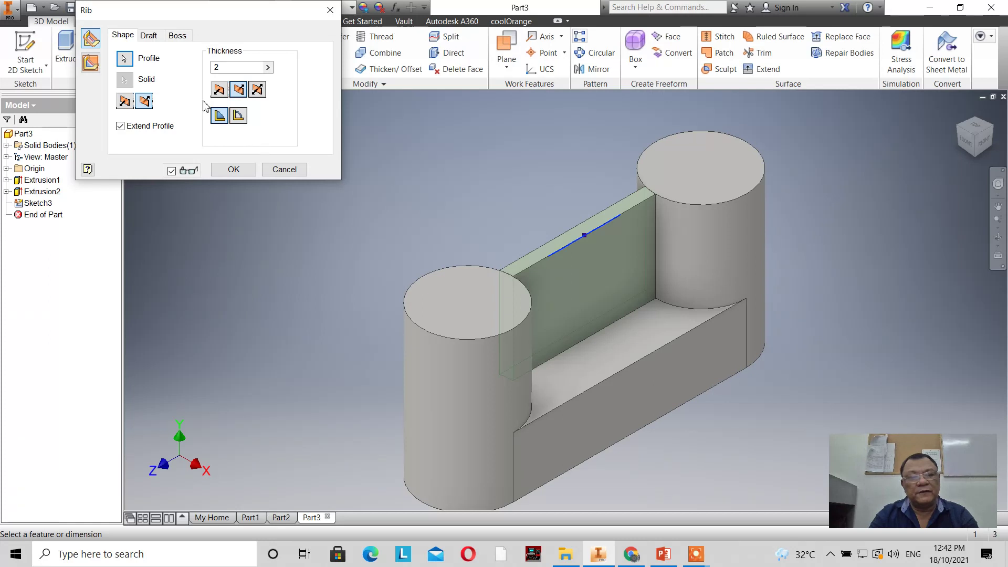
{"action": "left_click", "coordinate": [219, 91]}
{"action": "left_click", "coordinate": [220, 92]}
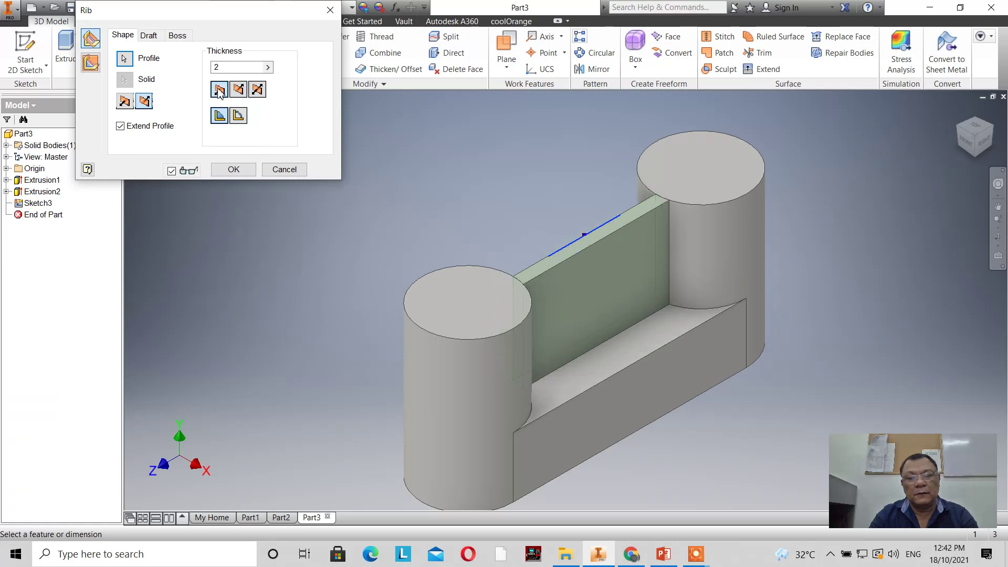
{"action": "left_click", "coordinate": [256, 95]}
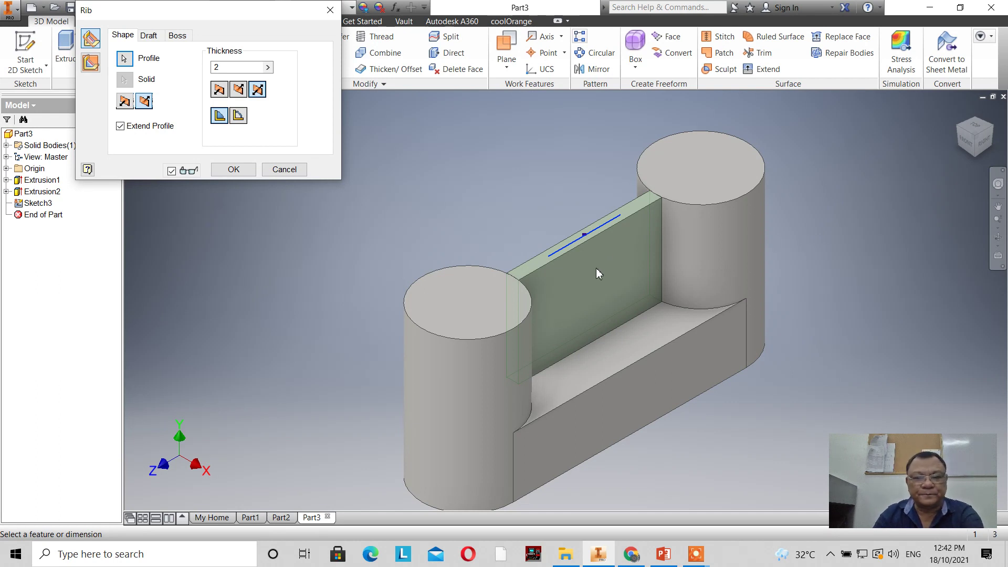
{"action": "left_click", "coordinate": [124, 104]}
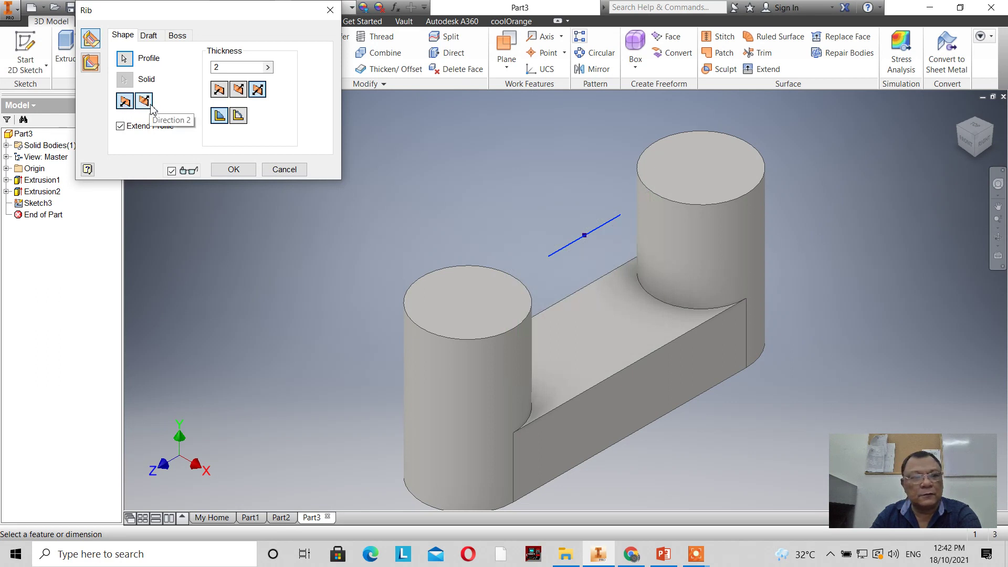
{"action": "left_click", "coordinate": [144, 100]}
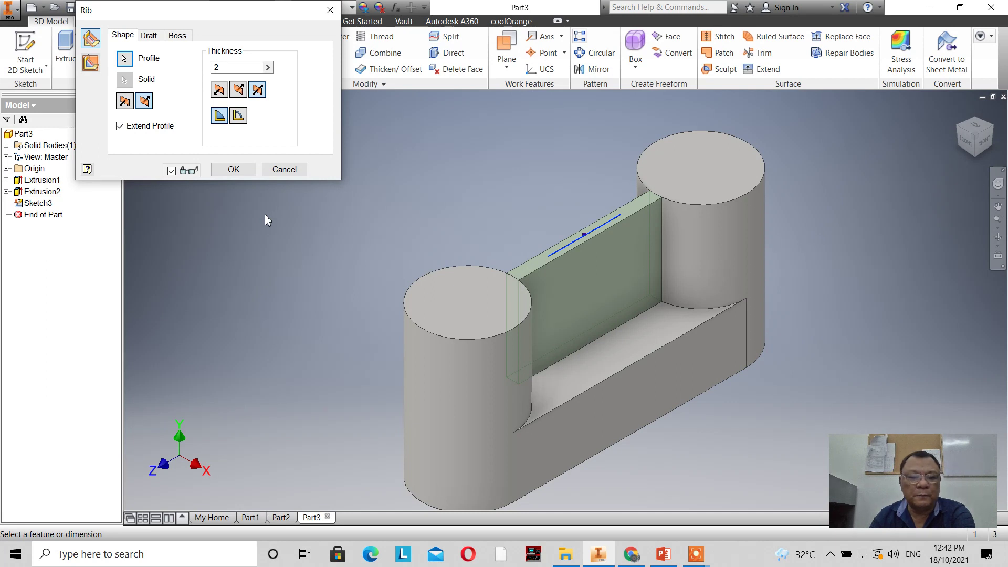
Step: Give the rib a 10° draft angle, create Rib1, and reopen it for editing
{"action": "left_click", "coordinate": [149, 37]}
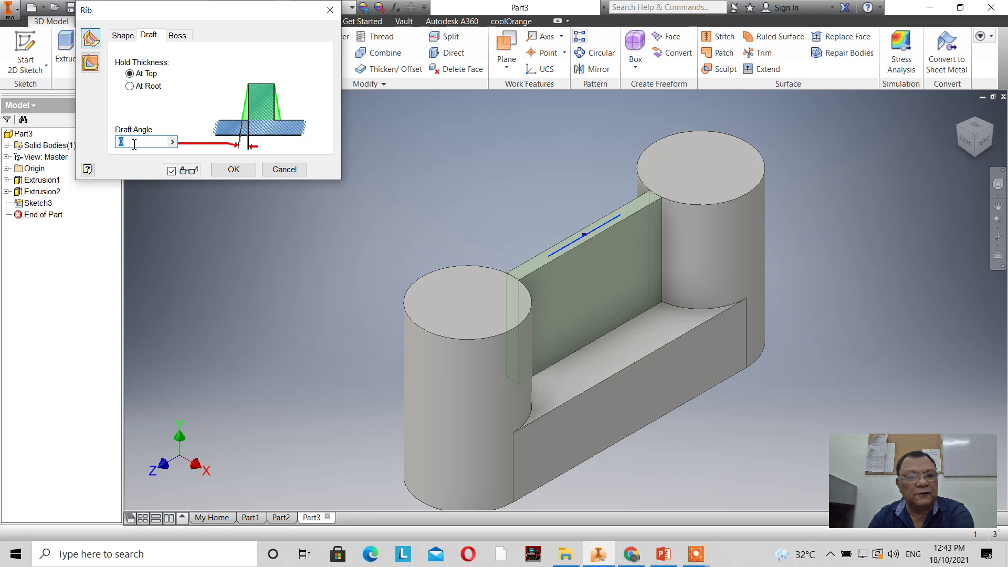
{"action": "type", "text": "10"}
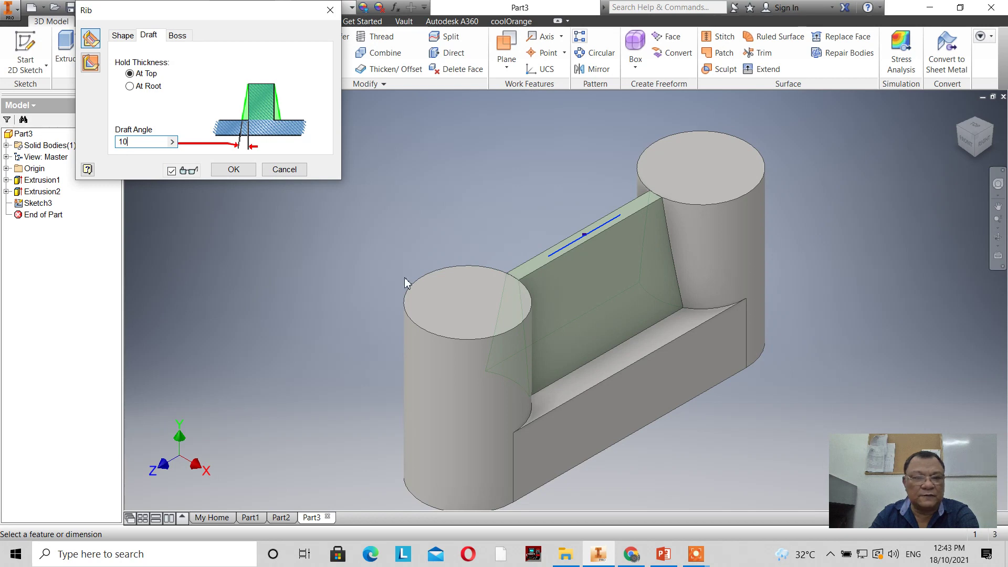
{"action": "left_click", "coordinate": [234, 169]}
{"action": "scroll", "coordinate": [340, 213], "scroll_direction": "up", "scroll_amount": 2}
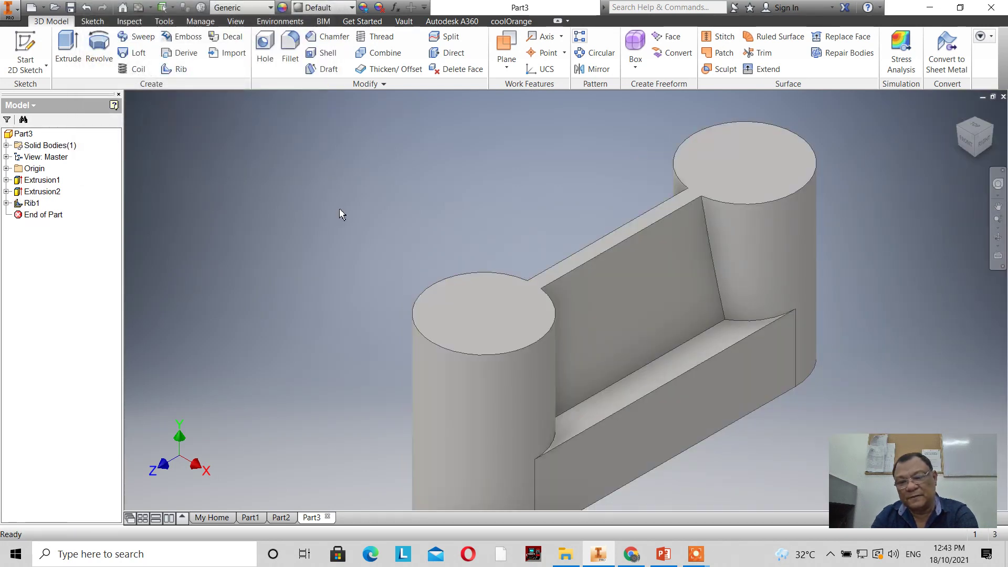
{"action": "double_click", "coordinate": [32, 203]}
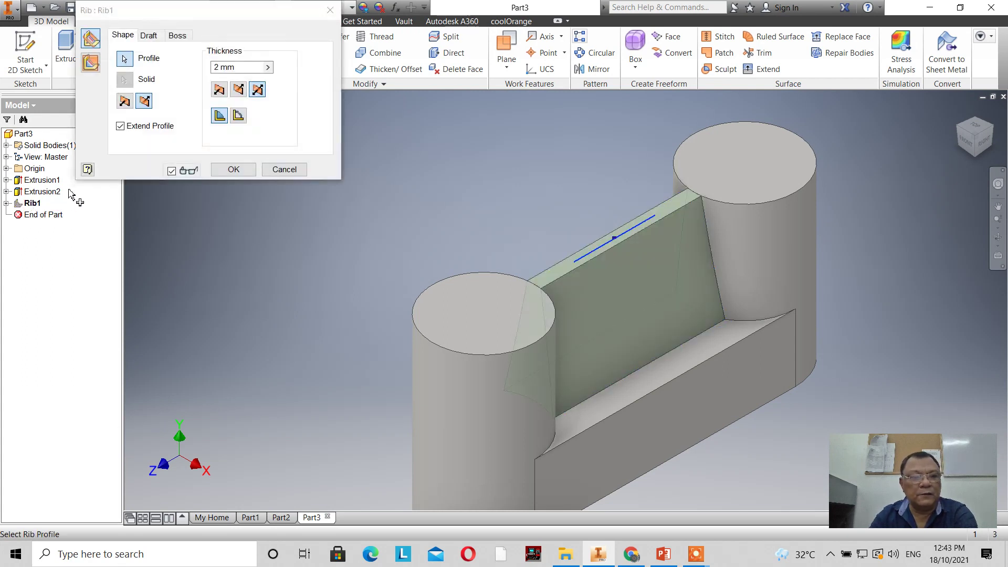
Step: Change Rib1's draft to -10° held at the root, then orbit to check it
{"action": "left_click", "coordinate": [150, 36]}
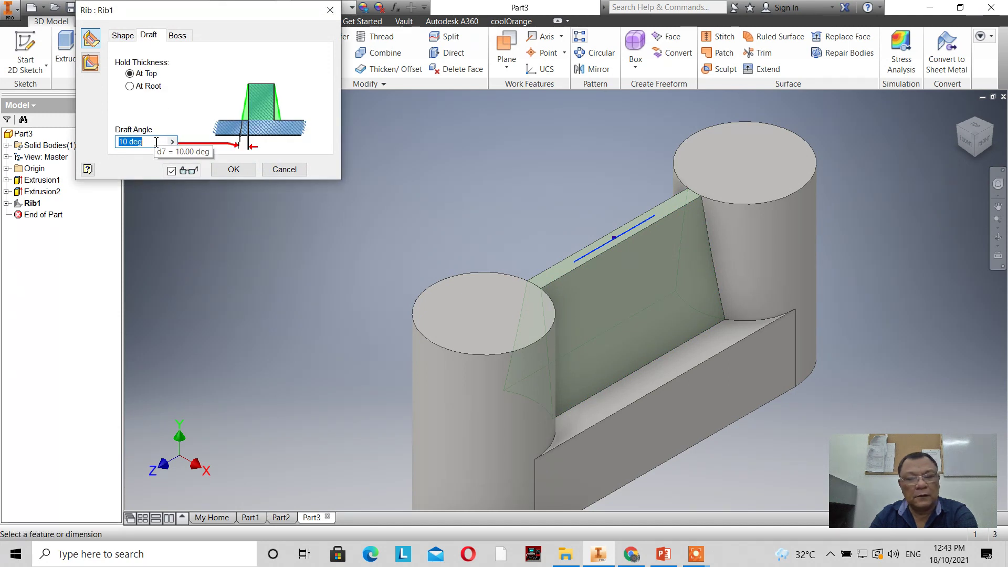
{"action": "left_click", "coordinate": [130, 86]}
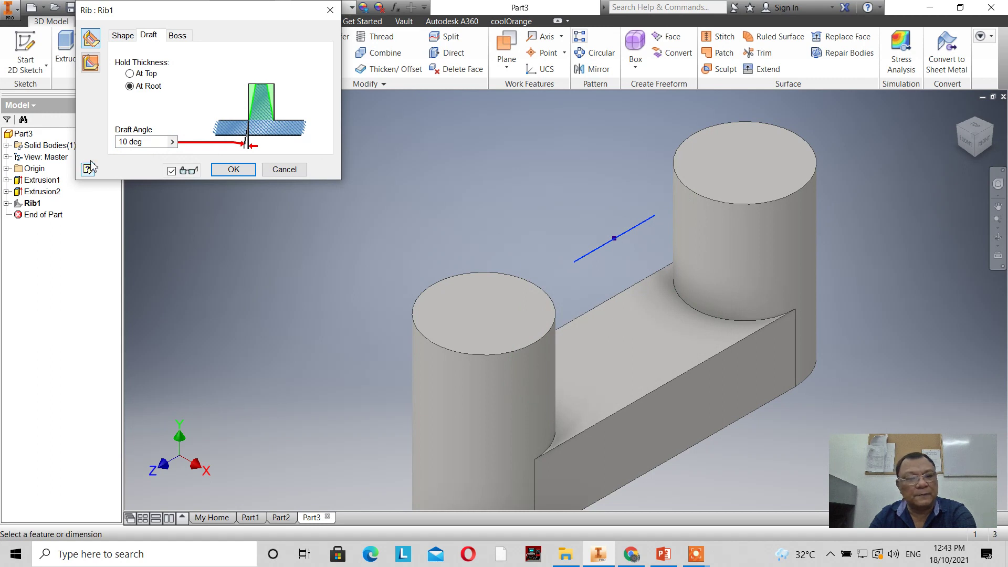
{"action": "left_click_drag", "start_coordinate": [141, 142], "coordinate": [69, 144]}
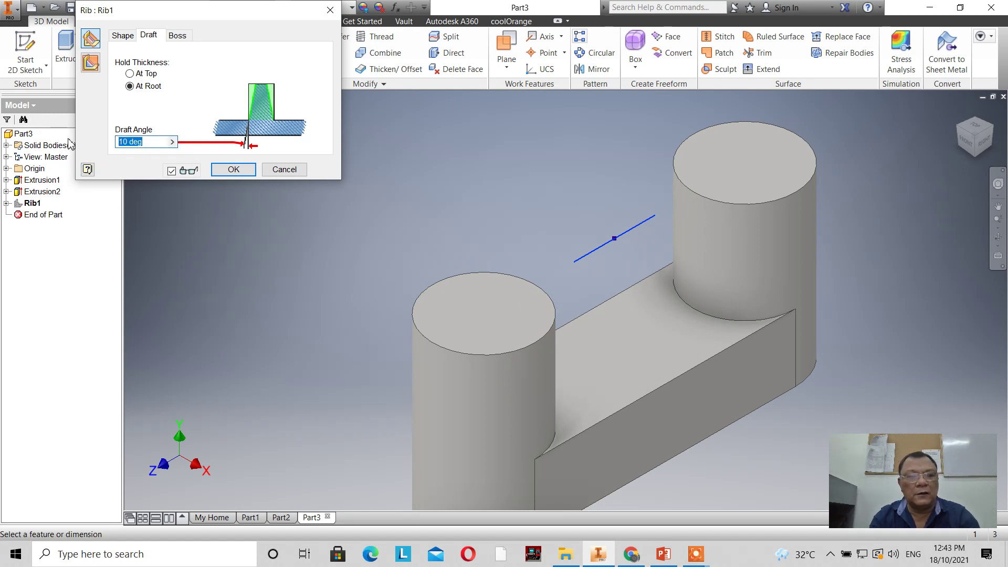
{"action": "type", "text": "-10"}
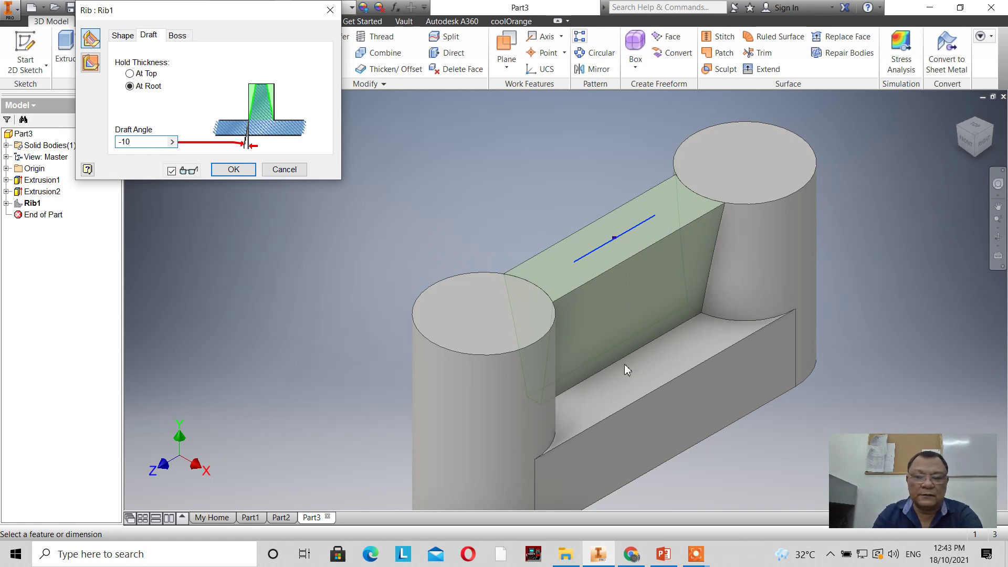
{"action": "left_click", "coordinate": [234, 170]}
{"action": "left_click", "coordinate": [957, 136]}
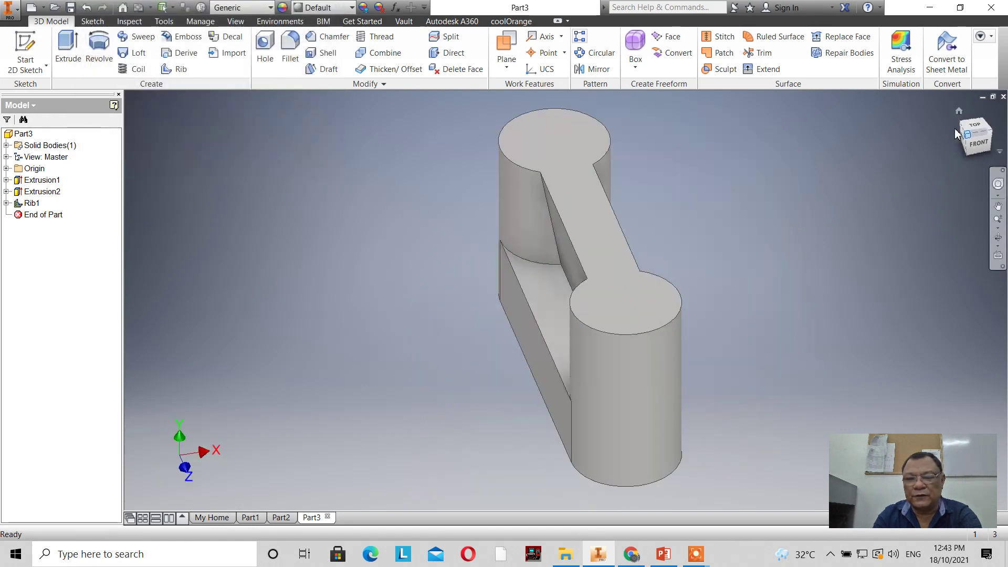
{"action": "left_click", "coordinate": [993, 134]}
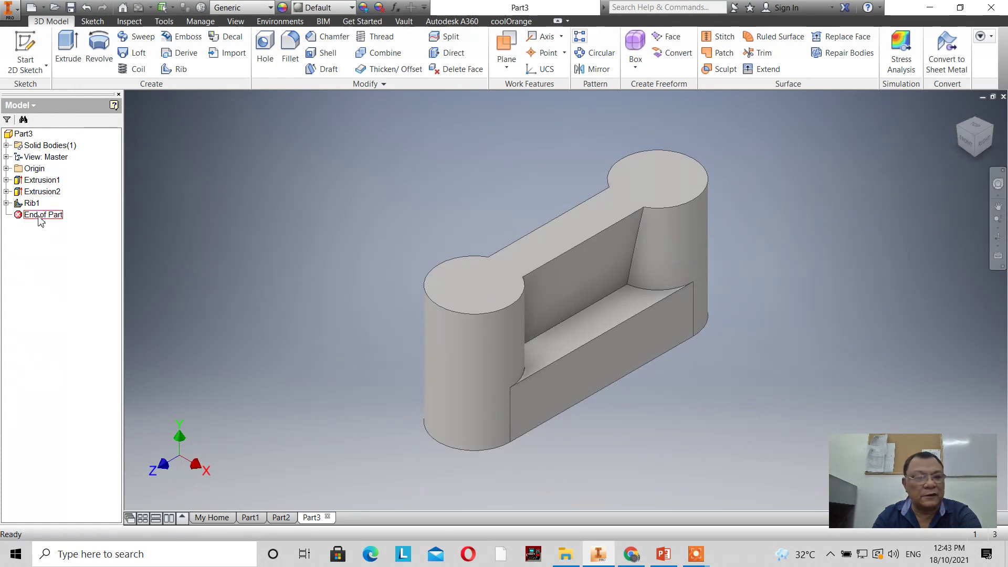
Step: Edit Rib1 to hold thickness at the top with a 23° draft angle
{"action": "double_click", "coordinate": [38, 204]}
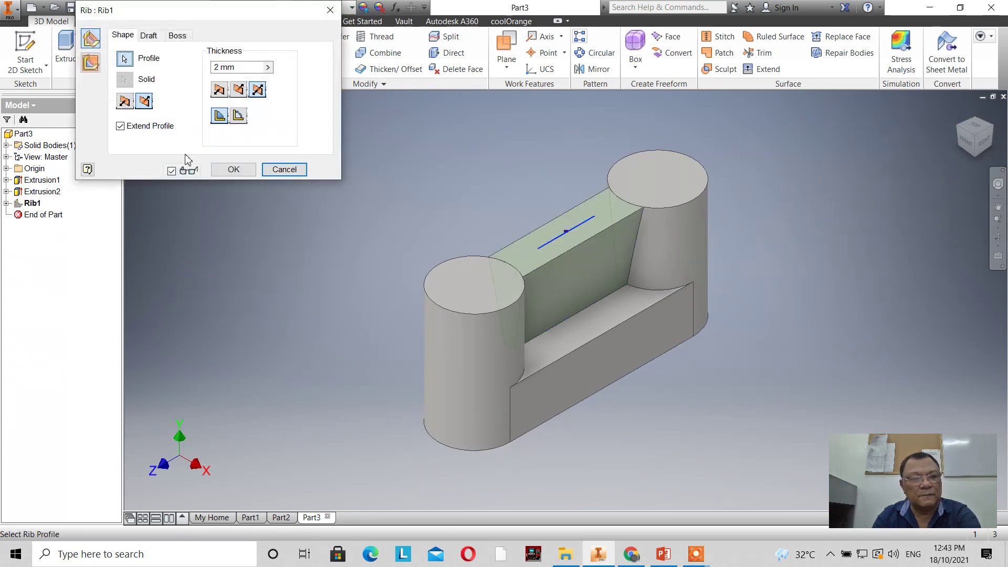
{"action": "left_click", "coordinate": [152, 36]}
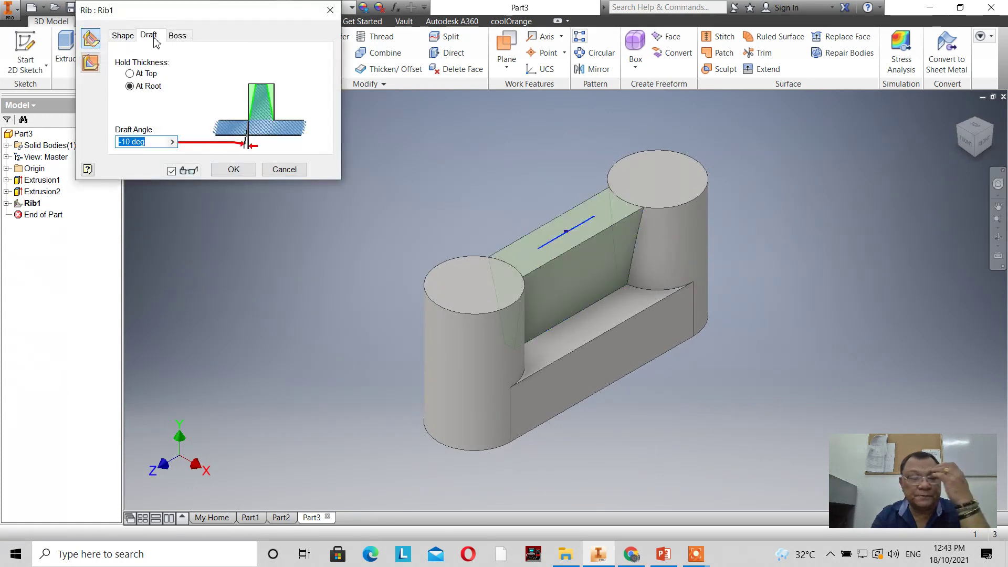
{"action": "left_click", "coordinate": [145, 76]}
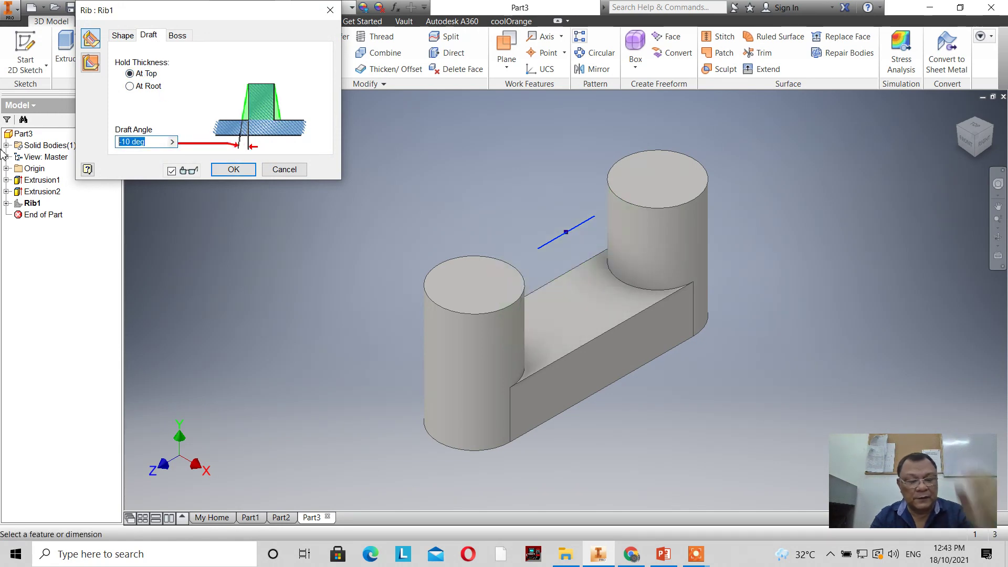
{"action": "type", "text": "2"}
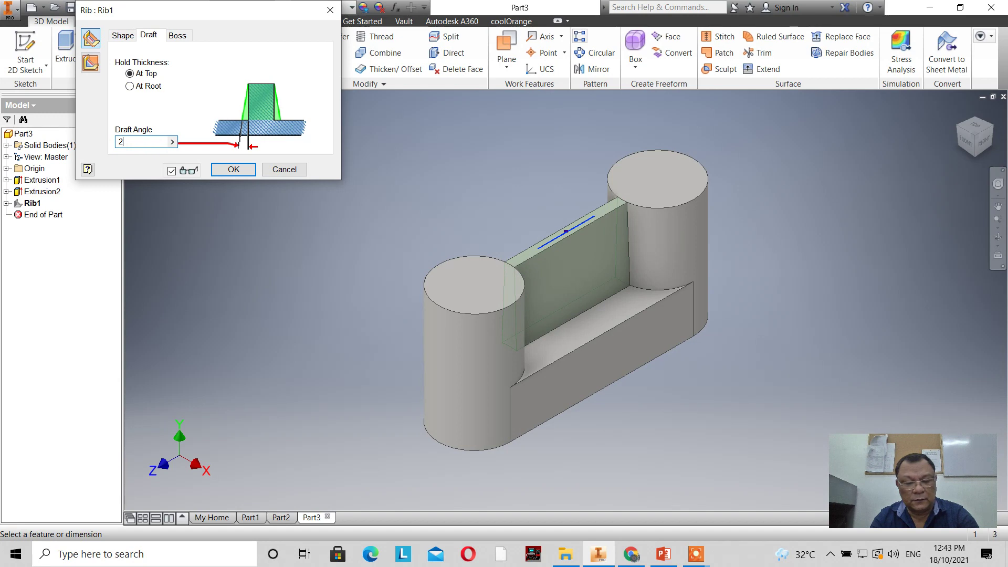
{"action": "type", "text": "0"}
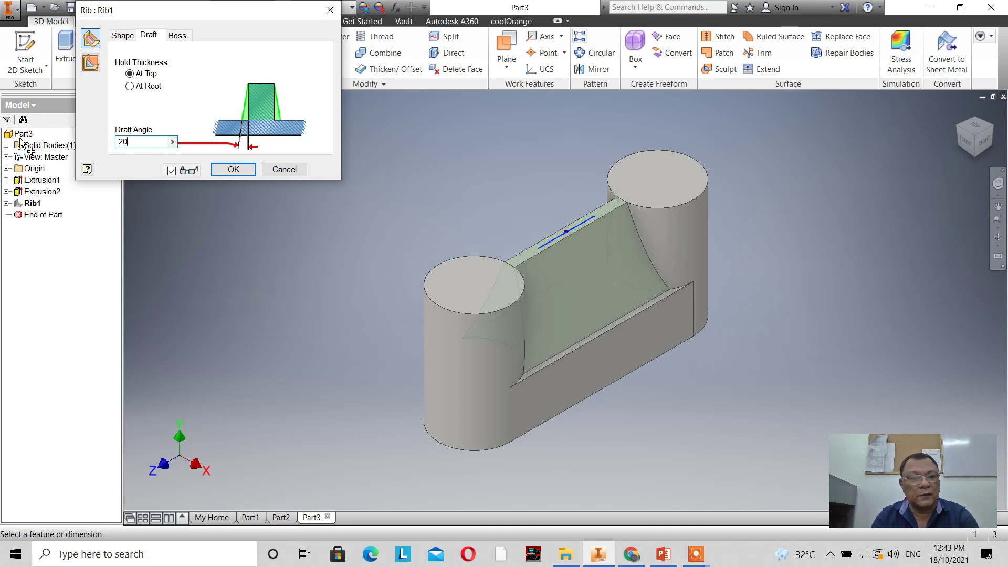
{"action": "type", "text": "5"}
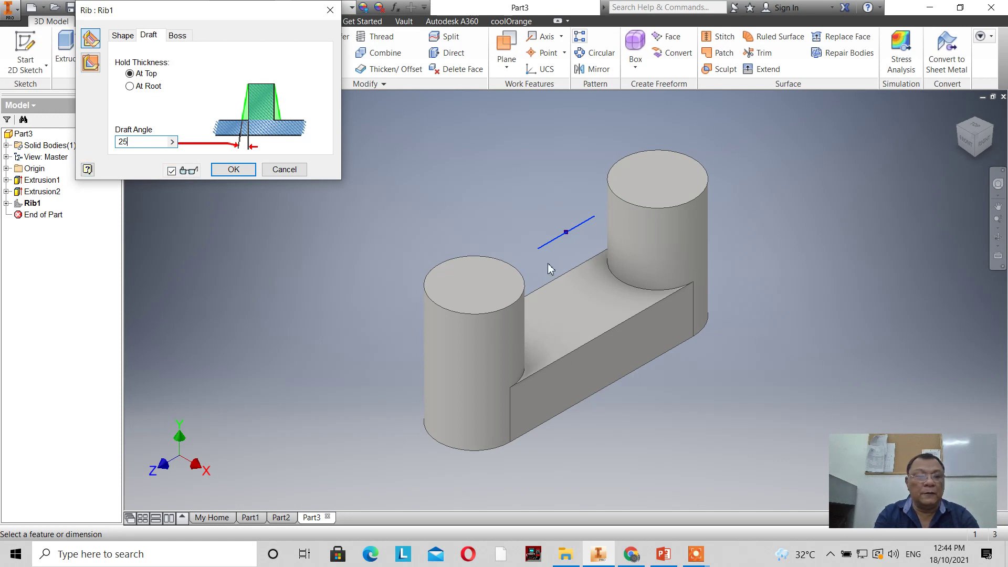
{"action": "key", "text": "BackSpace"}
{"action": "type", "text": "4"}
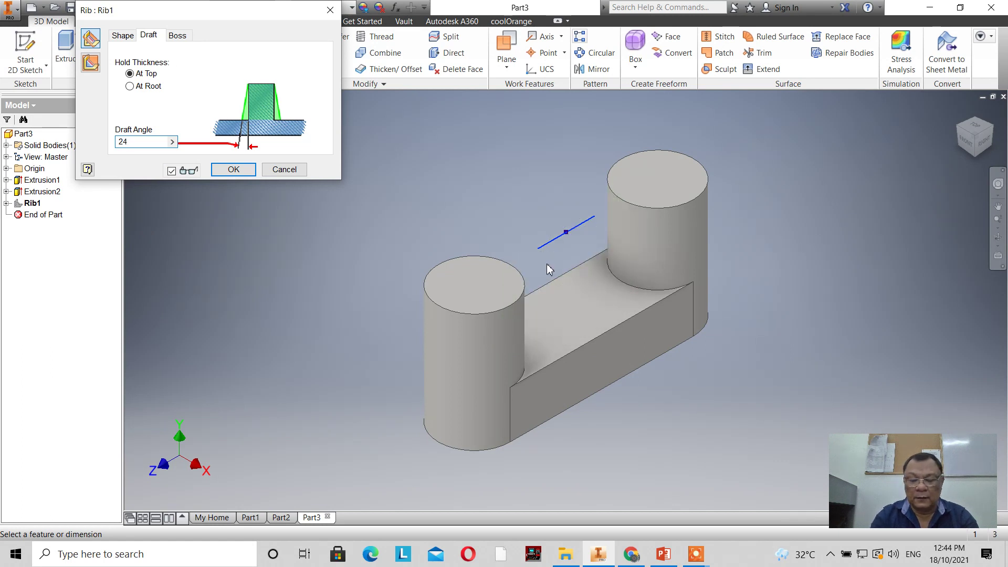
{"action": "key", "text": "BackSpace"}
{"action": "type", "text": "3"}
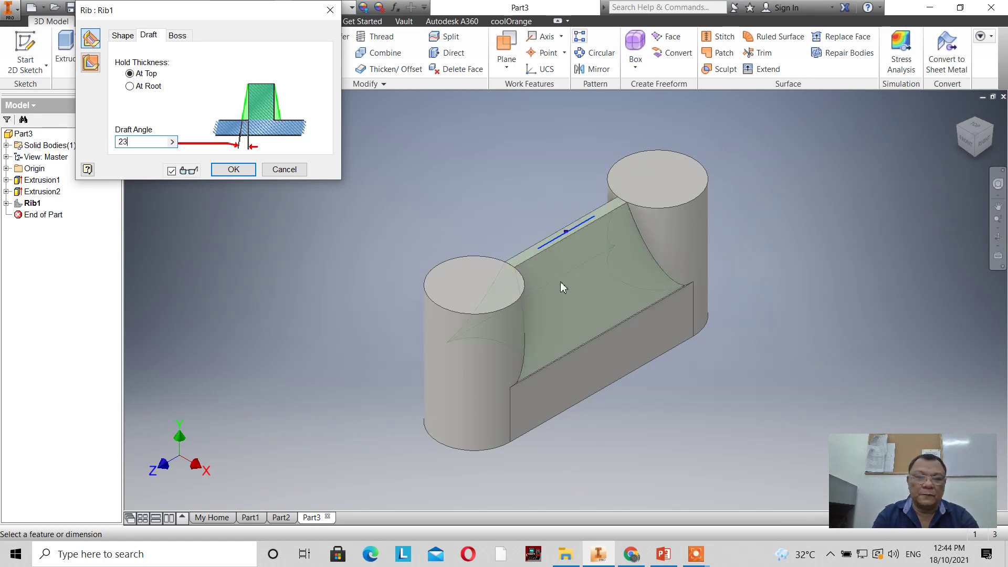
{"action": "left_click", "coordinate": [234, 169]}
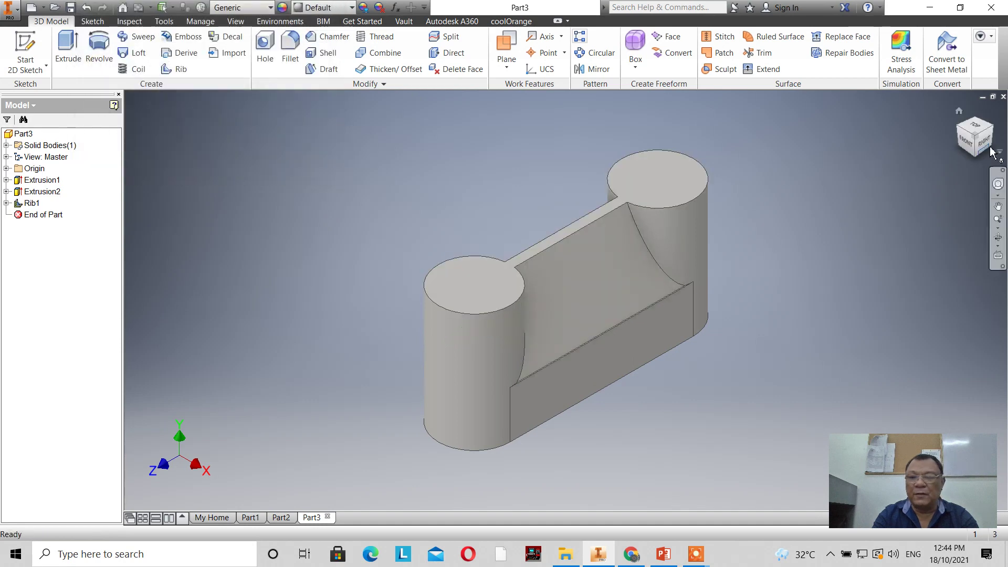
Step: Orbit around the part to inspect the rib from behind, then open the File menu
{"action": "left_click", "coordinate": [993, 130]}
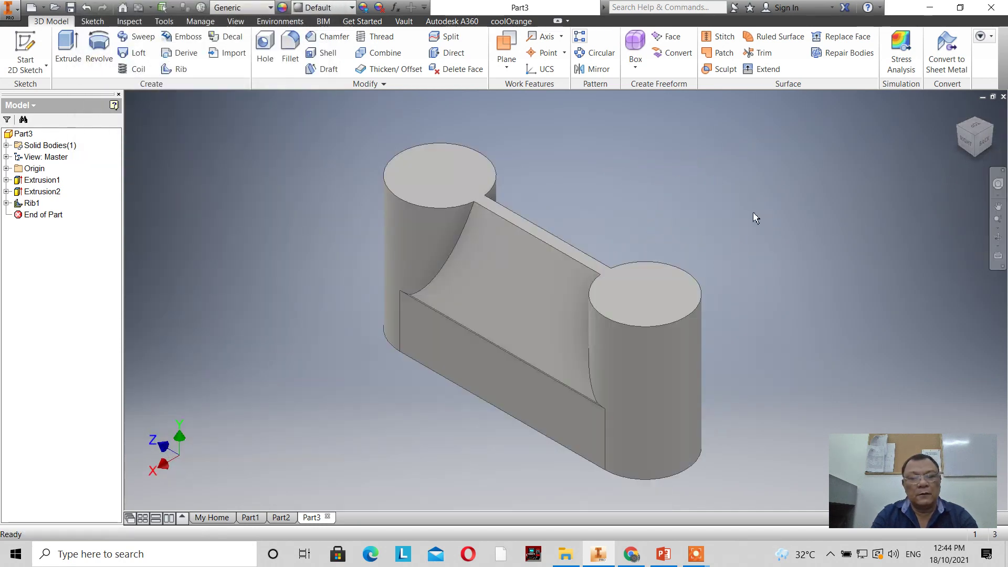
{"action": "left_click", "coordinate": [993, 132]}
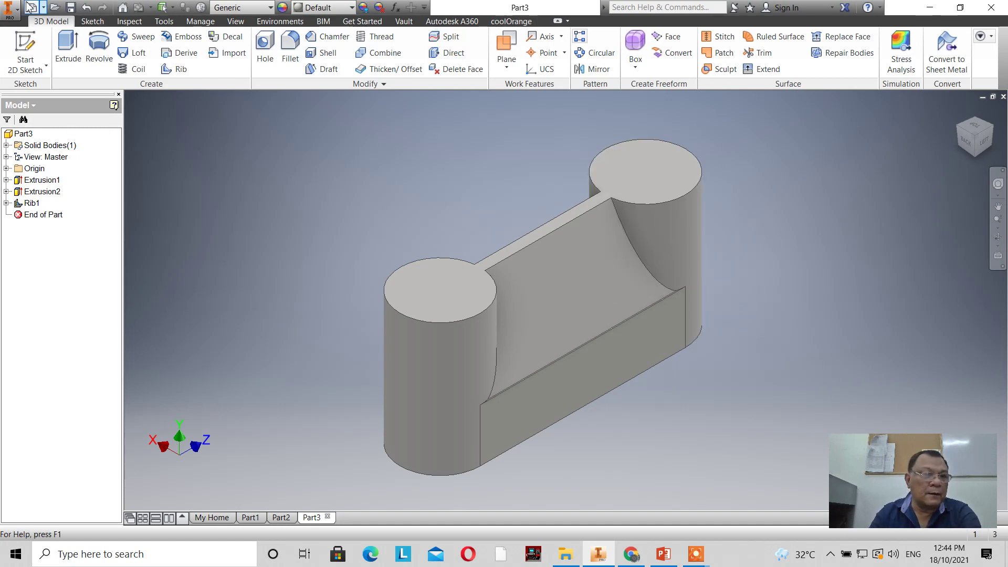
{"action": "left_click", "coordinate": [7, 8]}
Step: Create Part4 from the Standard (mm).ipt template and begin a 2D sketch
{"action": "left_click", "coordinate": [41, 56]}
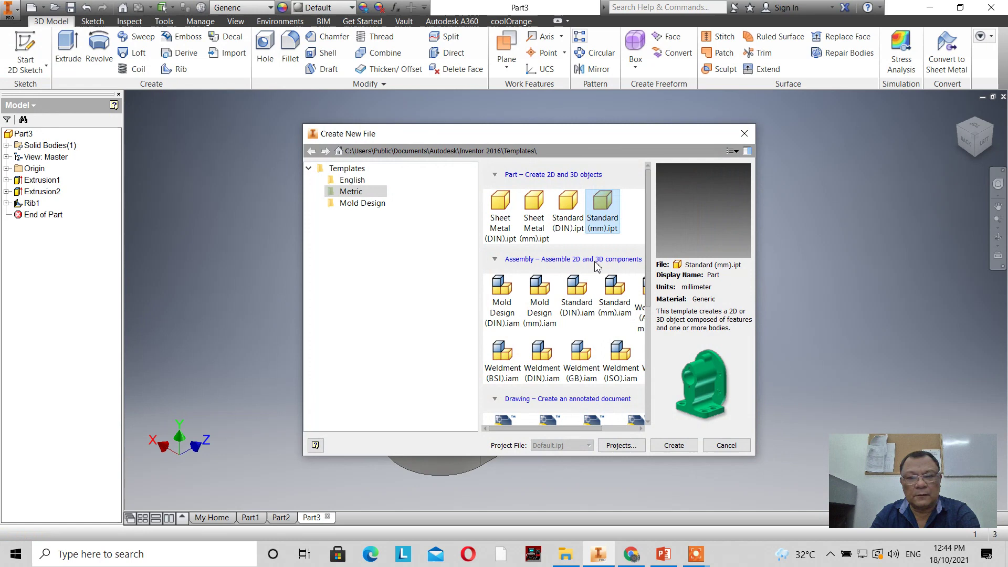
{"action": "left_click", "coordinate": [672, 444]}
{"action": "left_click", "coordinate": [26, 63]}
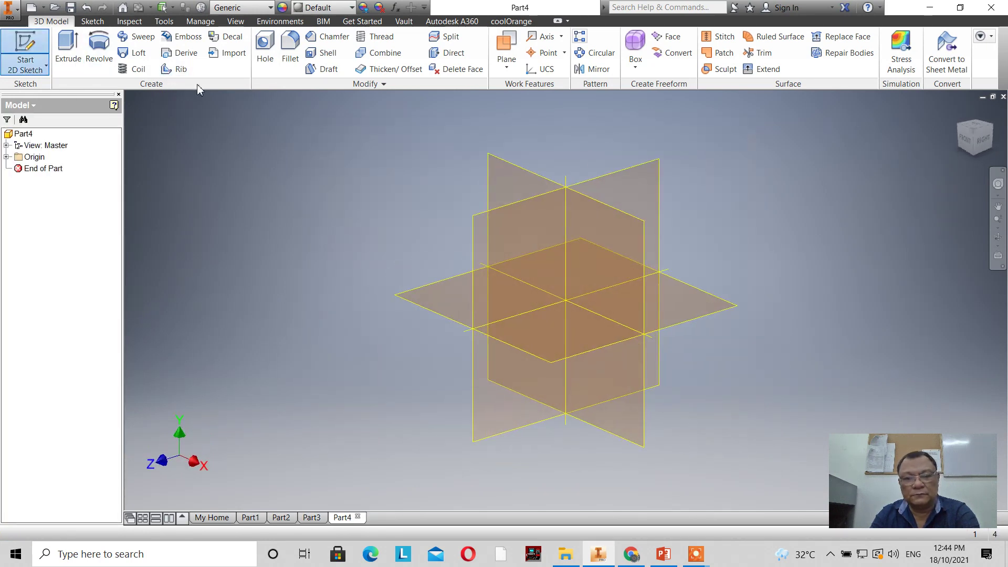
Step: On the XZ plane, draw a 60 mm diameter circle at the origin and finish Sketch1
{"action": "left_click", "coordinate": [551, 344]}
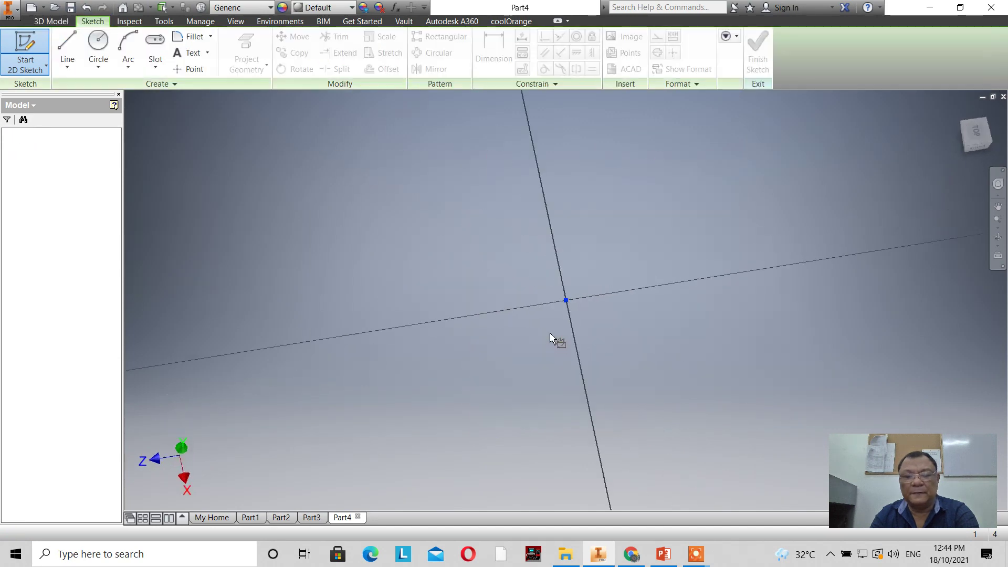
{"action": "left_click", "coordinate": [90, 51]}
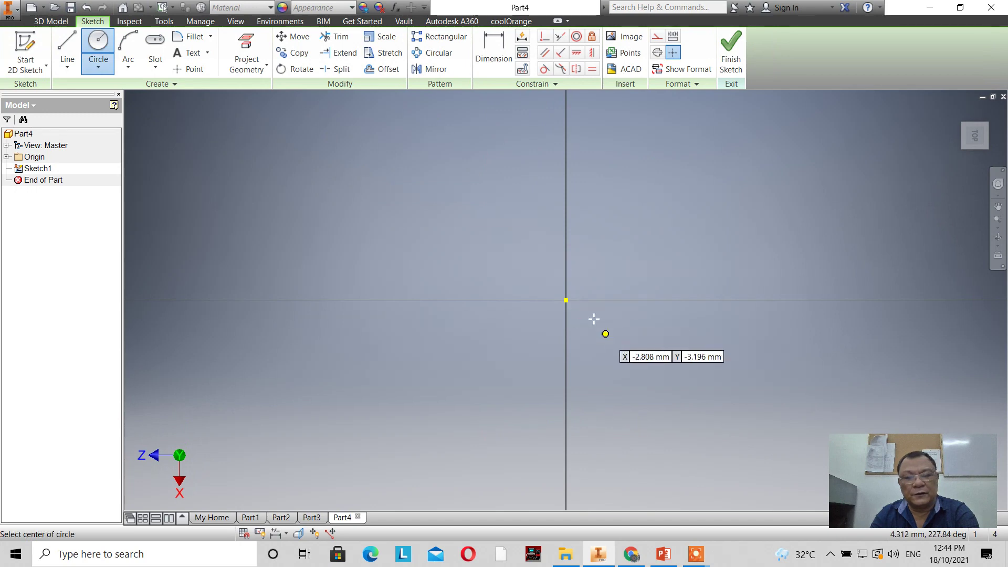
{"action": "left_click", "coordinate": [567, 302]}
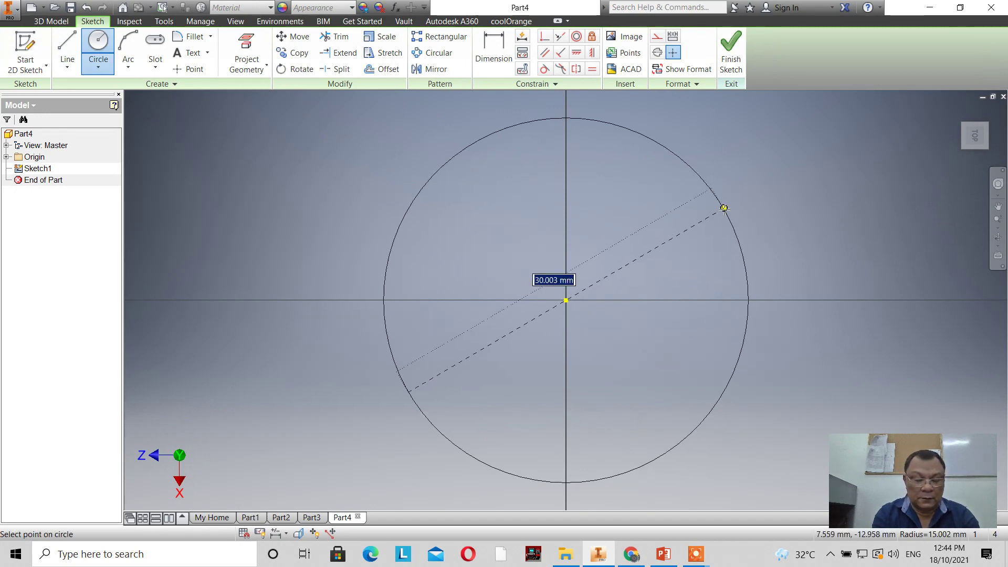
{"action": "type", "text": "60"}
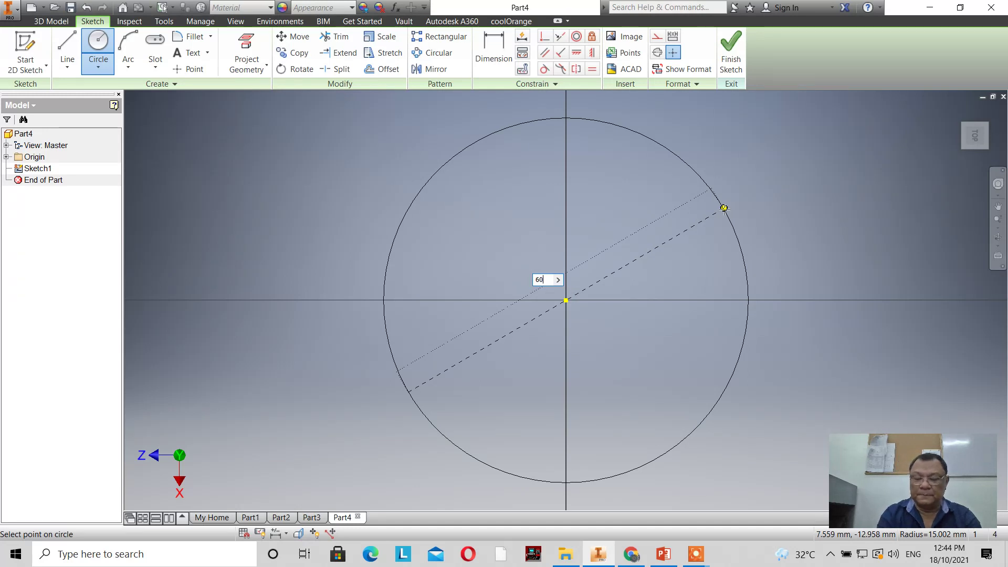
{"action": "key", "text": "Return"}
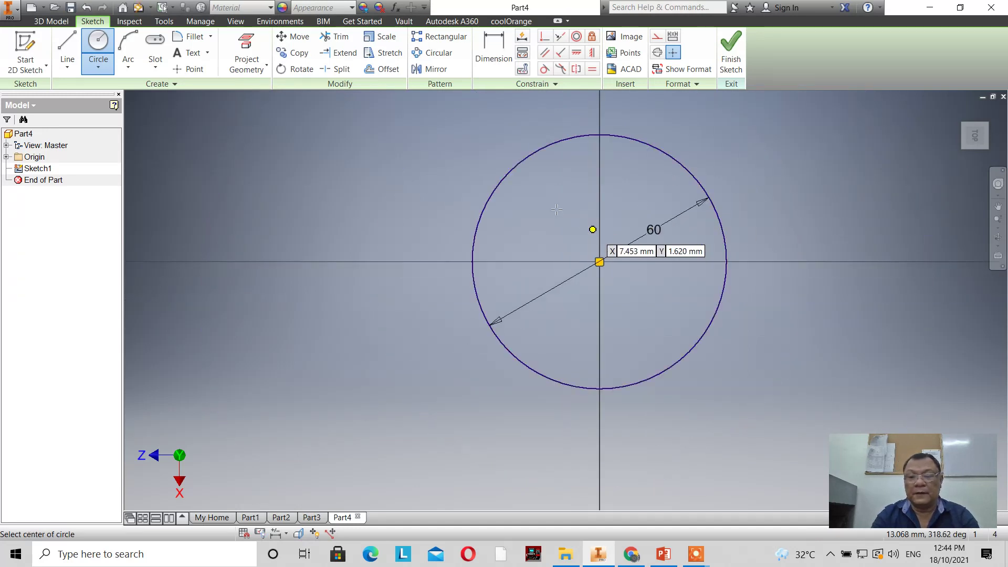
{"action": "left_click", "coordinate": [733, 61]}
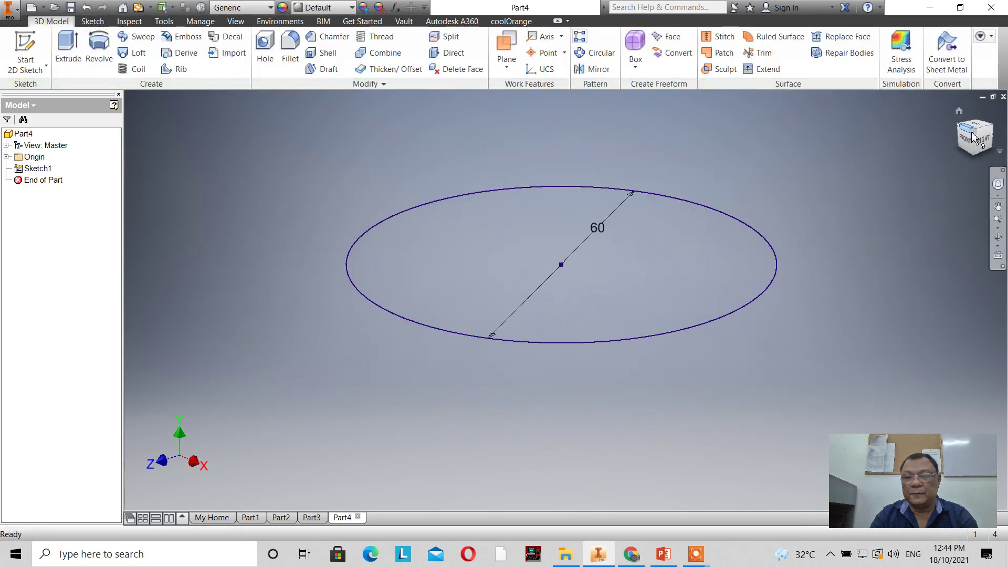
Step: Save the current ViewCube orientation as the home view
{"action": "left_click", "coordinate": [973, 131]}
{"action": "right_click", "coordinate": [971, 131]}
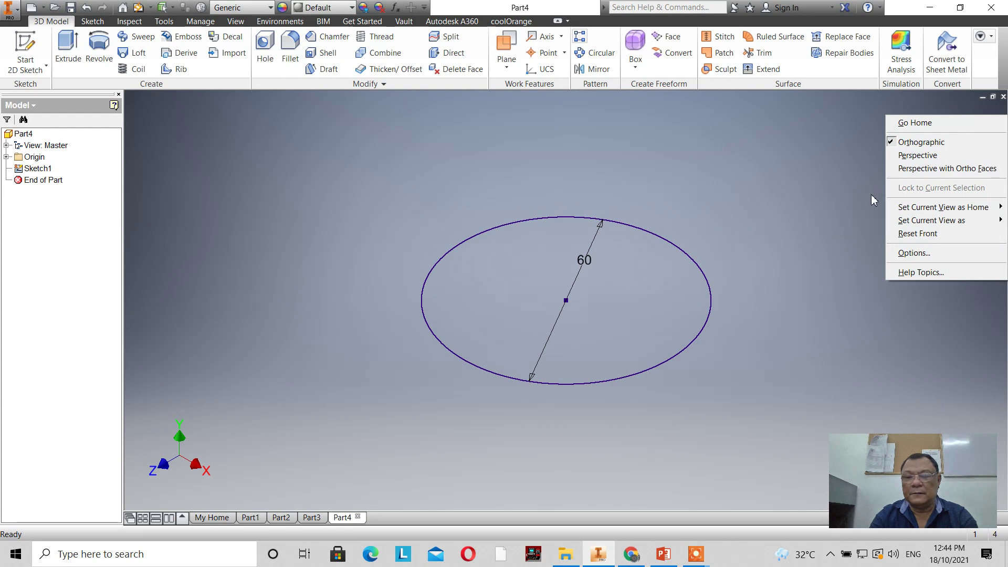
{"action": "left_click", "coordinate": [840, 207]}
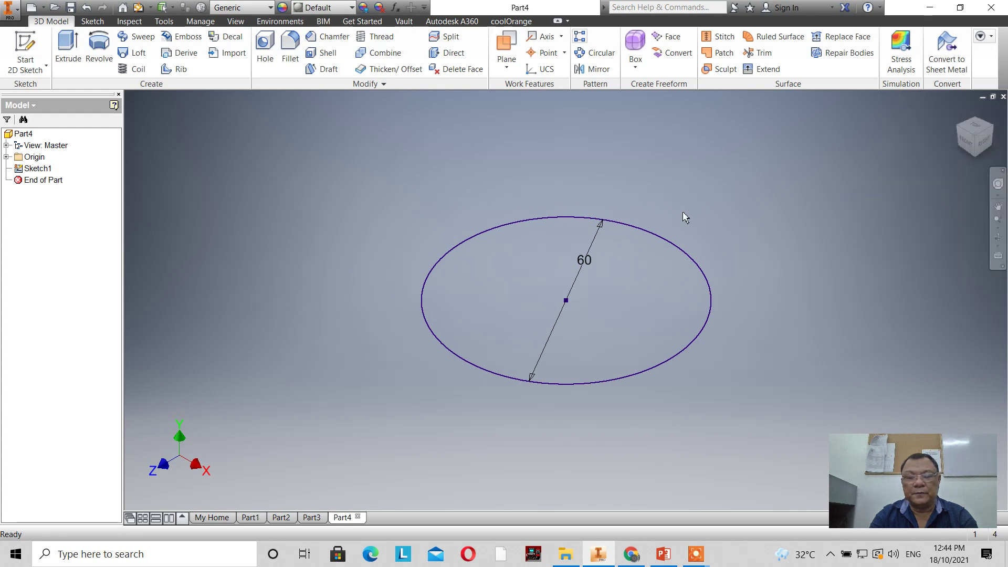
Step: Extrude the 60 mm circle 15 mm downward, flipped direction, into a solid disc
{"action": "left_click", "coordinate": [79, 52]}
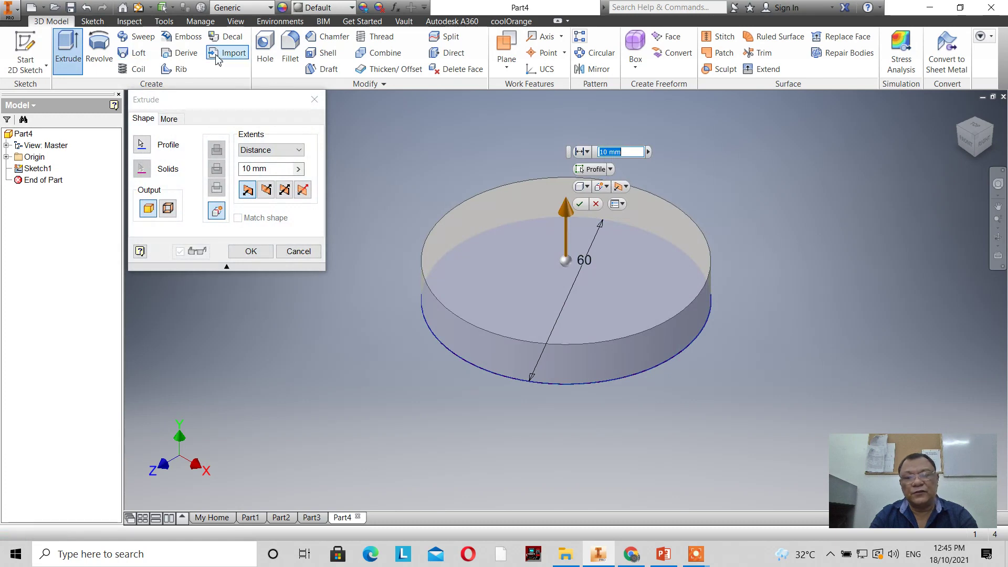
{"action": "left_click", "coordinate": [266, 190]}
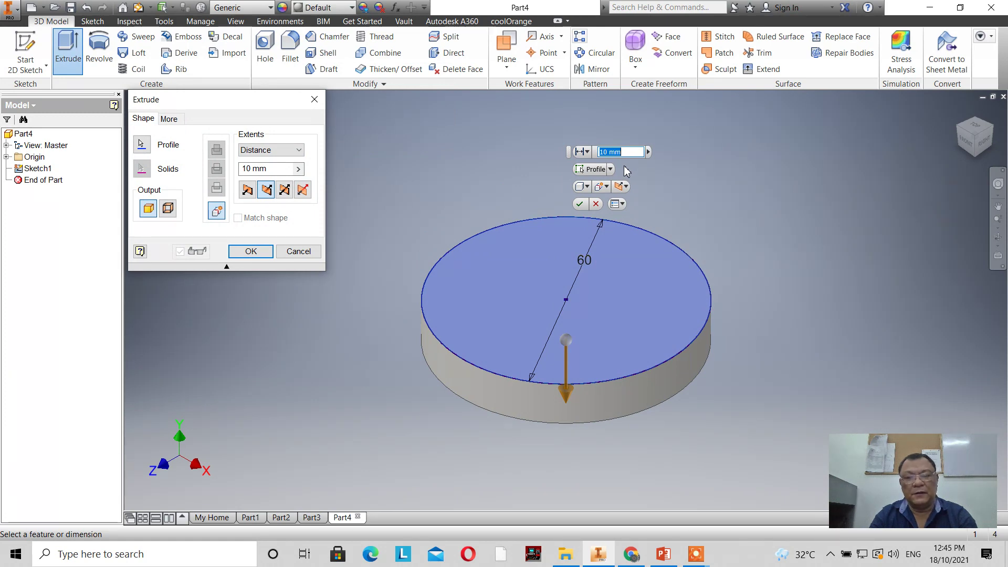
{"action": "left_click", "coordinate": [625, 152]}
{"action": "type", "text": "15"}
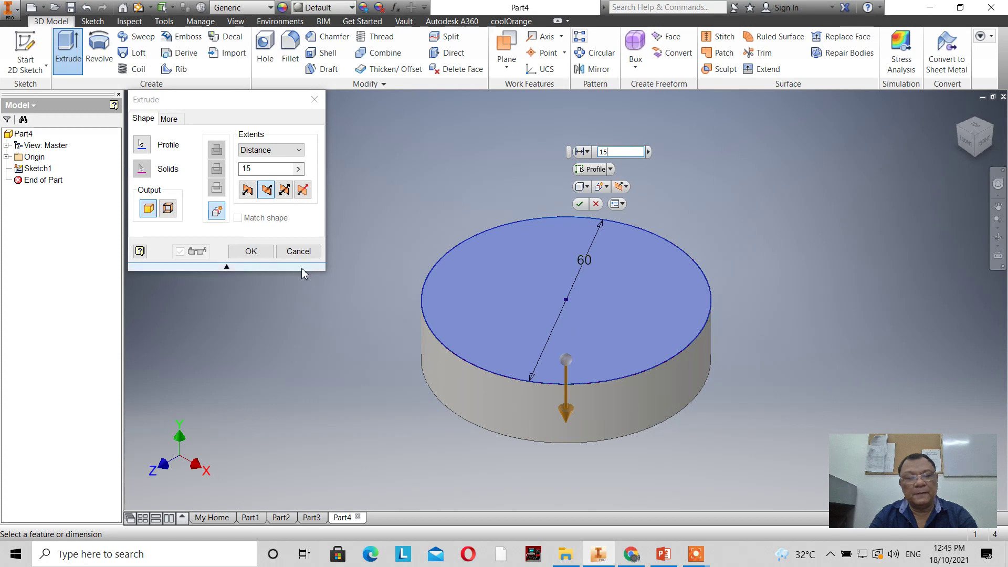
{"action": "left_click", "coordinate": [266, 254]}
{"action": "scroll", "coordinate": [375, 204], "scroll_direction": "down", "scroll_amount": 2}
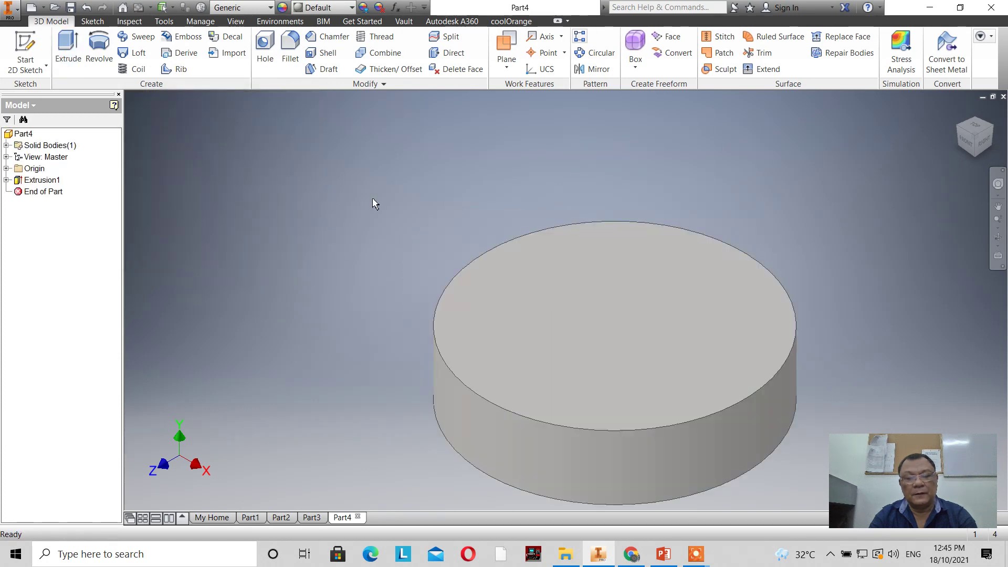
{"action": "left_click", "coordinate": [998, 206]}
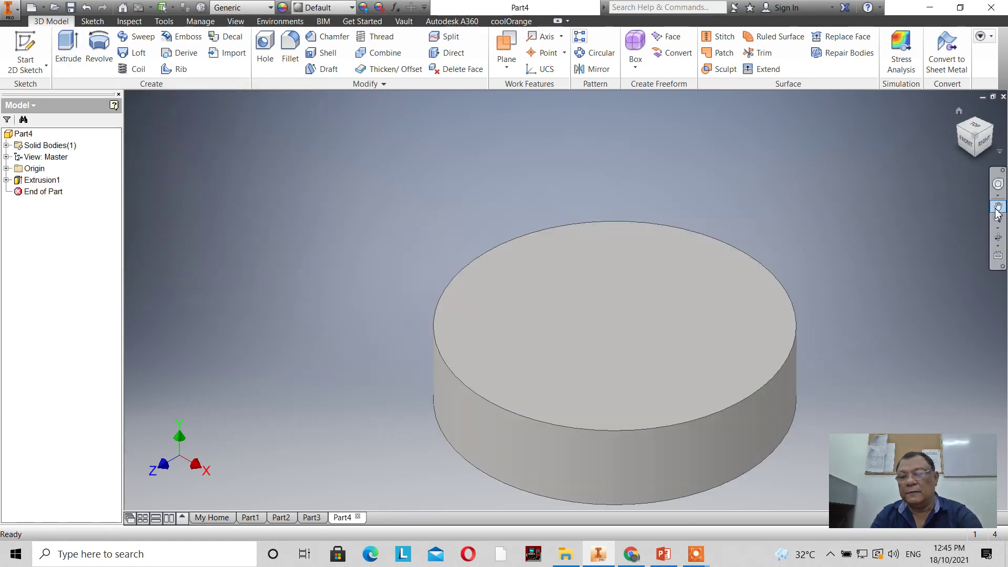
{"action": "left_click_drag", "start_coordinate": [679, 290], "coordinate": [549, 241]}
{"action": "right_click", "coordinate": [685, 151]}
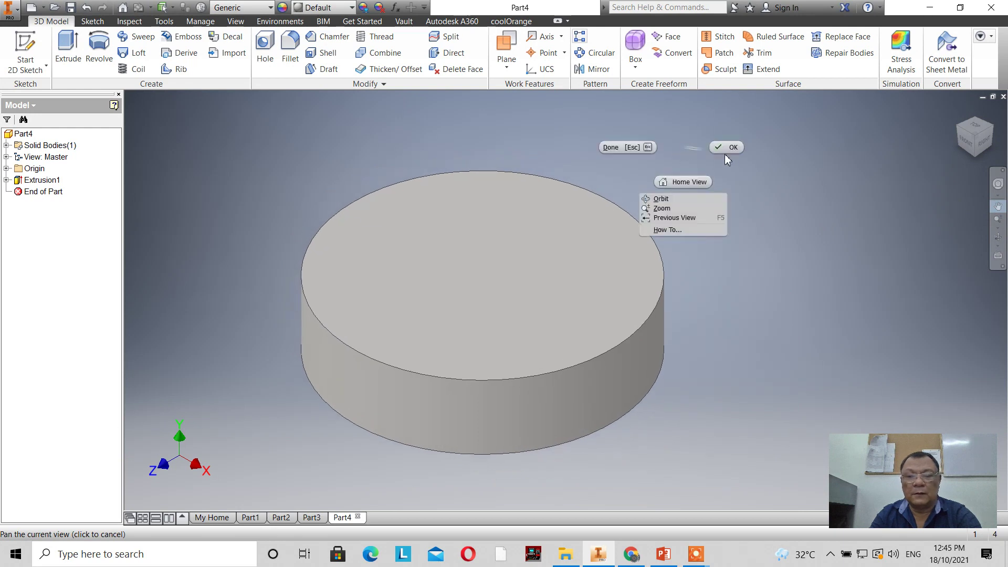
{"action": "left_click", "coordinate": [730, 149]}
{"action": "left_click", "coordinate": [175, 71]}
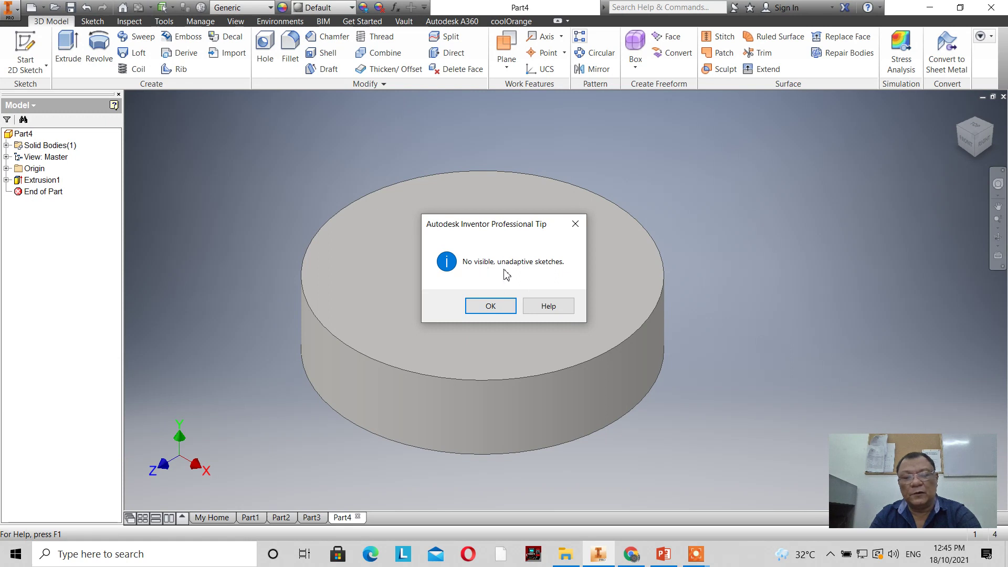
{"action": "left_click", "coordinate": [500, 306]}
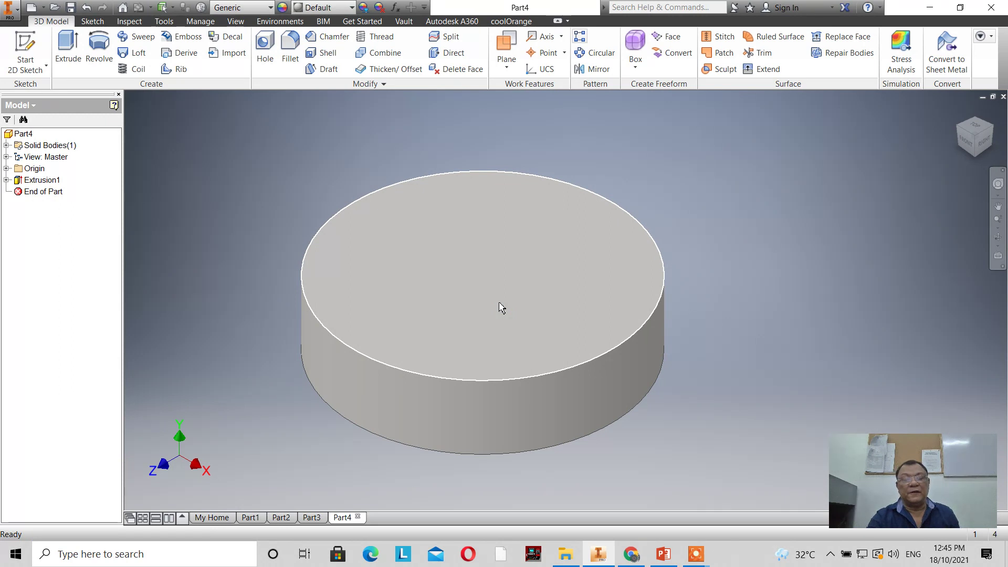
Step: Shell the cylinder inward with 3 mm thickness, removing the top face
{"action": "left_click", "coordinate": [331, 58]}
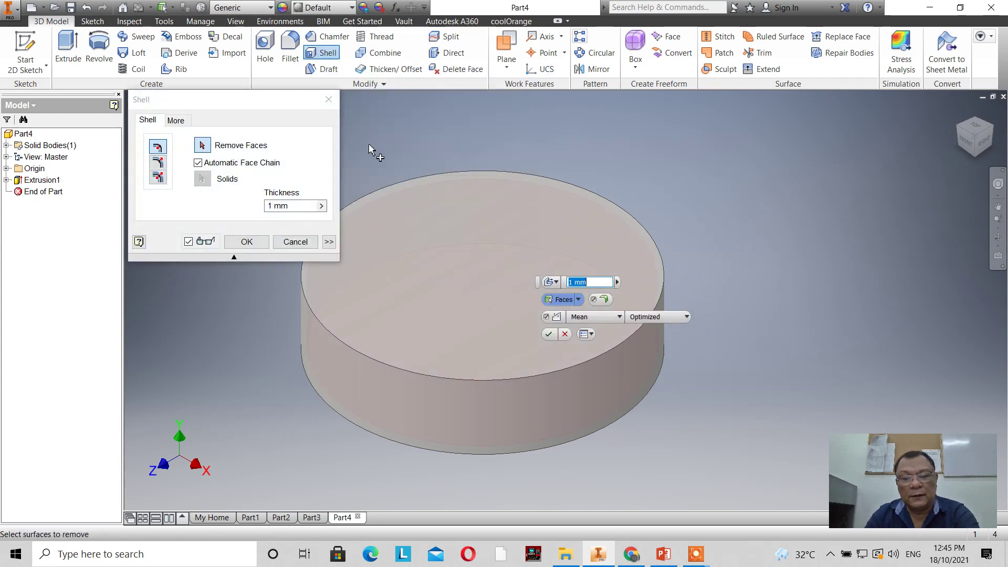
{"action": "left_click", "coordinate": [552, 311]}
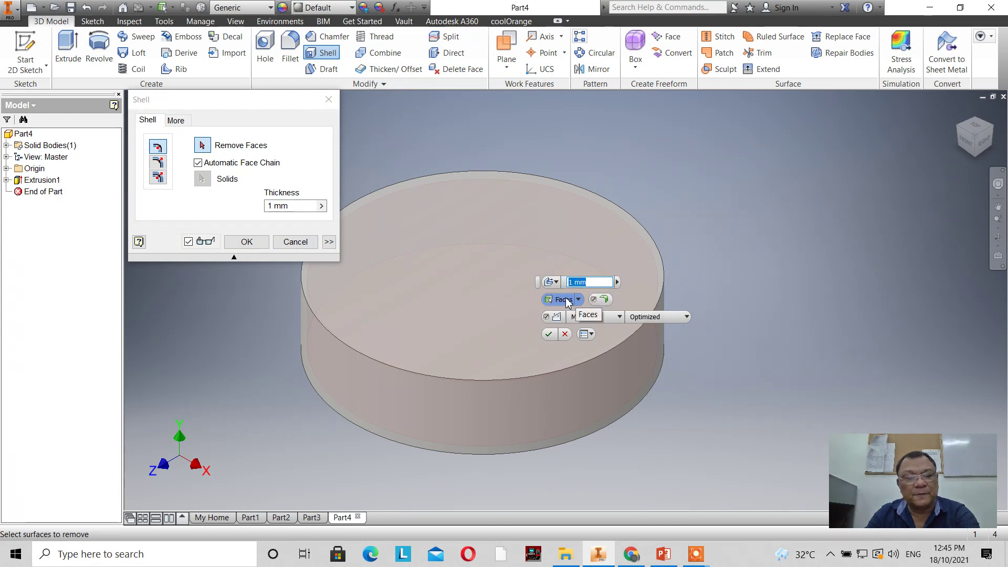
{"action": "left_click", "coordinate": [158, 164]}
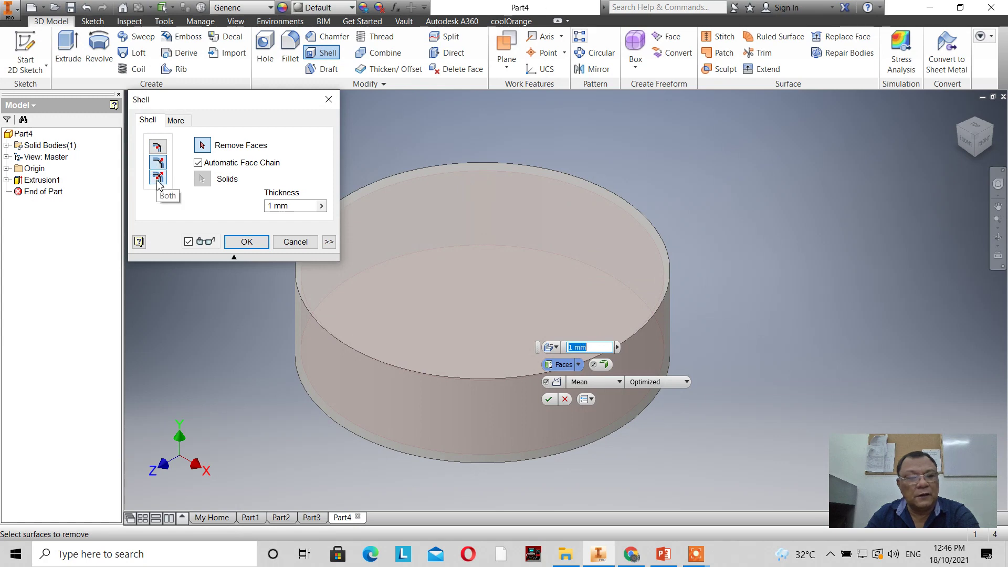
{"action": "left_click", "coordinate": [157, 180]}
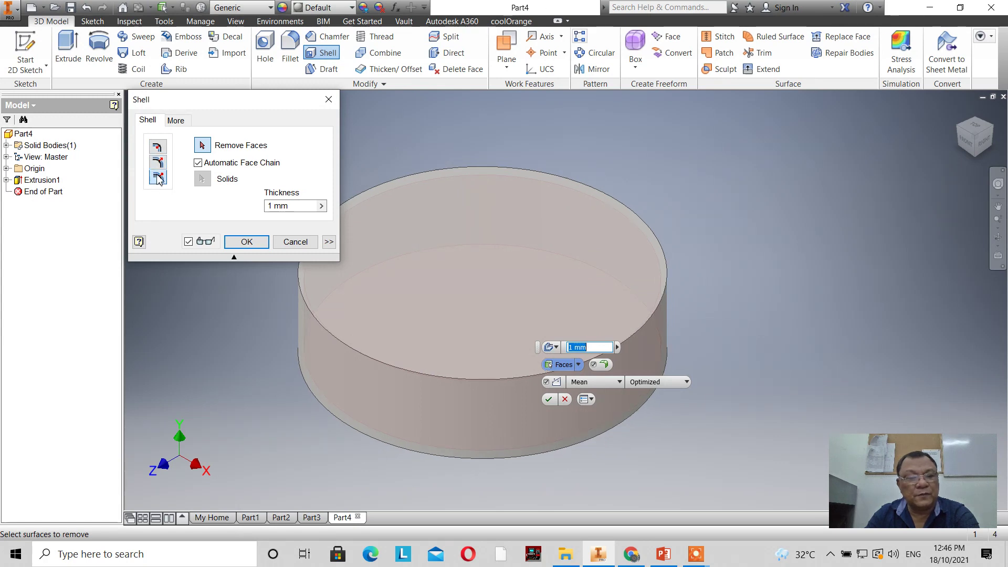
{"action": "left_click", "coordinate": [159, 168]}
{"action": "left_click", "coordinate": [159, 148]}
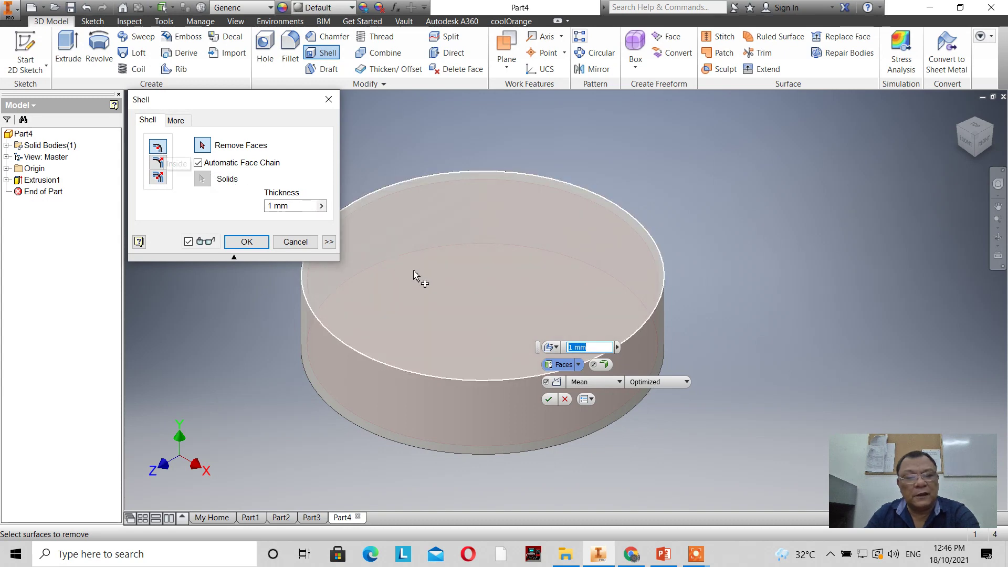
{"action": "left_click", "coordinate": [432, 279]}
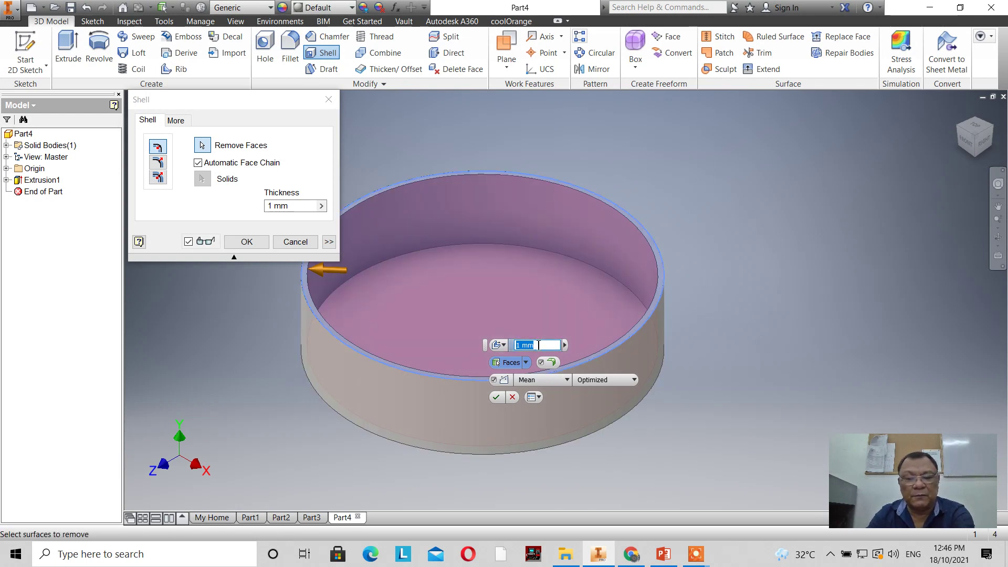
{"action": "type", "text": "3"}
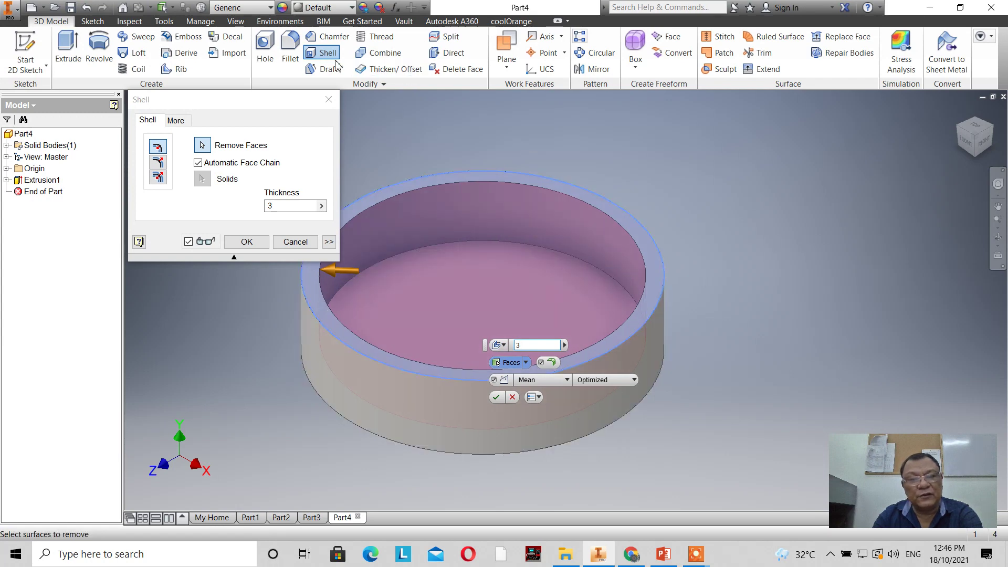
{"action": "left_click", "coordinate": [163, 166]}
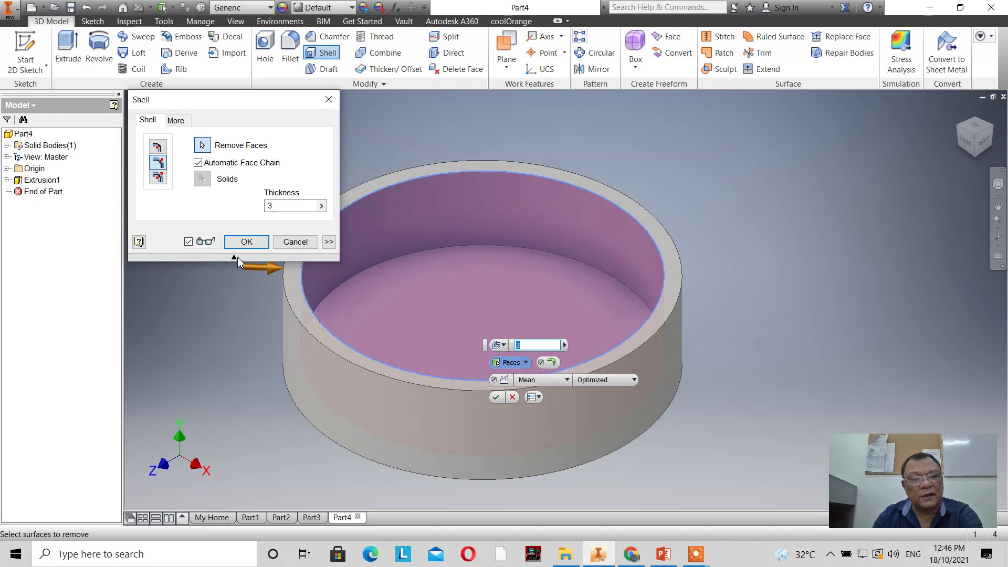
{"action": "left_click", "coordinate": [163, 180]}
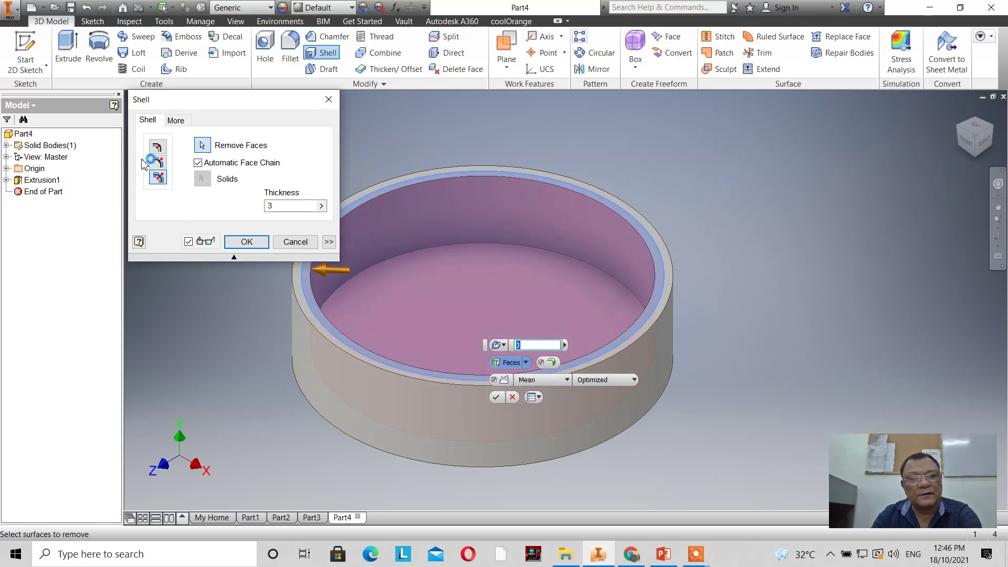
{"action": "left_click", "coordinate": [158, 152]}
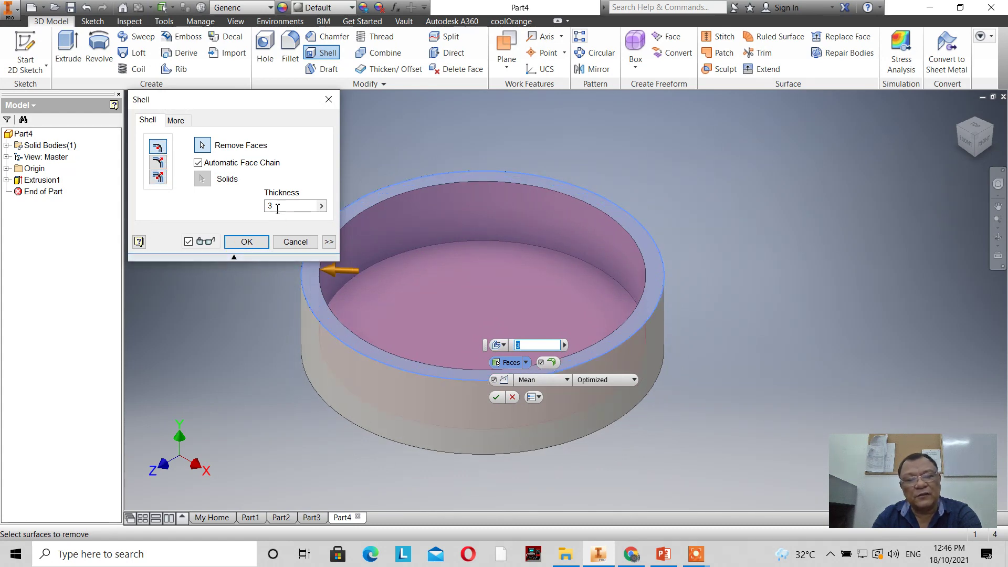
{"action": "left_click", "coordinate": [247, 241]}
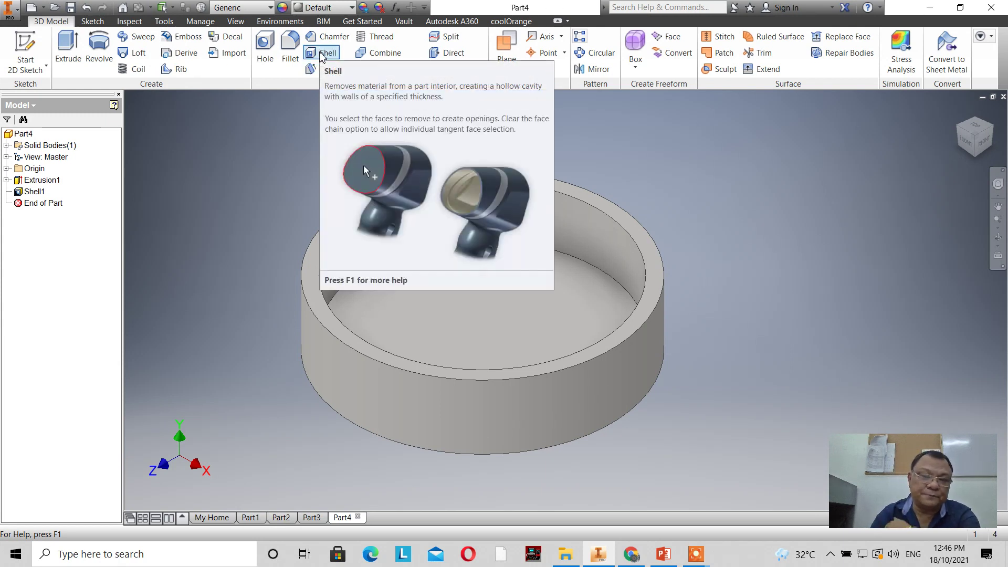
Step: Start a sketch on the cup's top face and project the inner rim circle into it
{"action": "left_click", "coordinate": [25, 48]}
{"action": "left_click", "coordinate": [396, 194]}
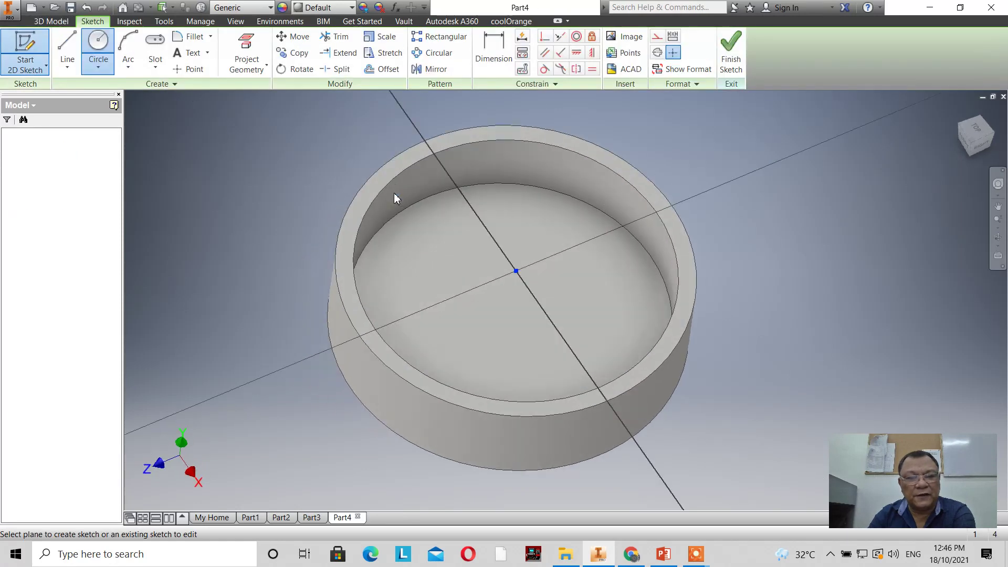
{"action": "scroll", "coordinate": [301, 241], "scroll_direction": "up", "scroll_amount": 3}
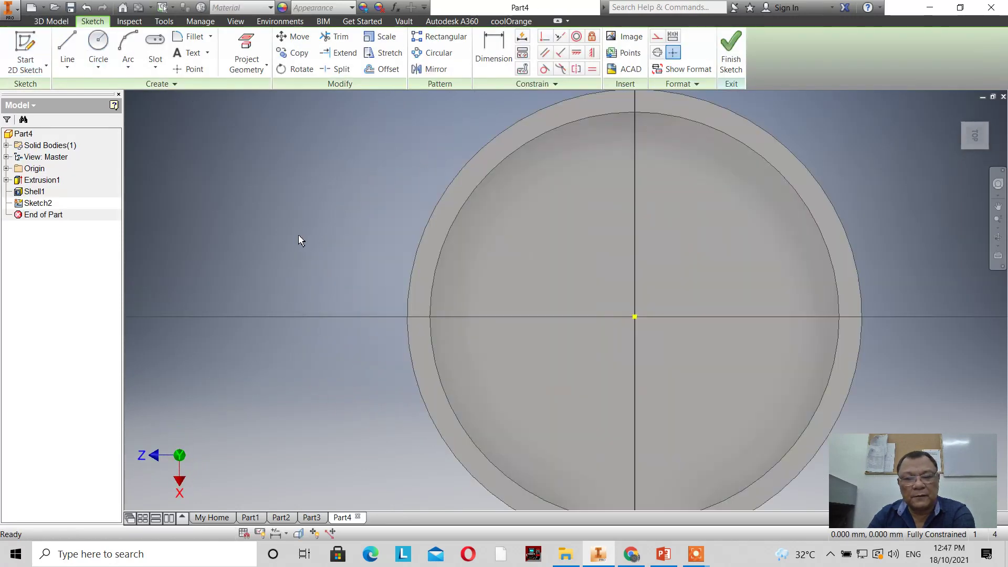
{"action": "scroll", "coordinate": [302, 239], "scroll_direction": "down", "scroll_amount": 3}
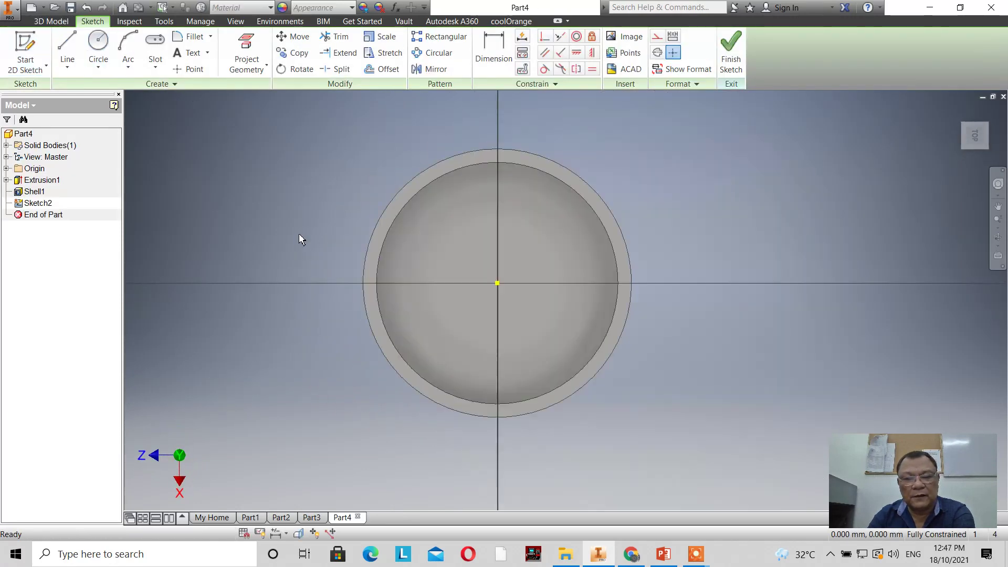
{"action": "left_click", "coordinate": [98, 47]}
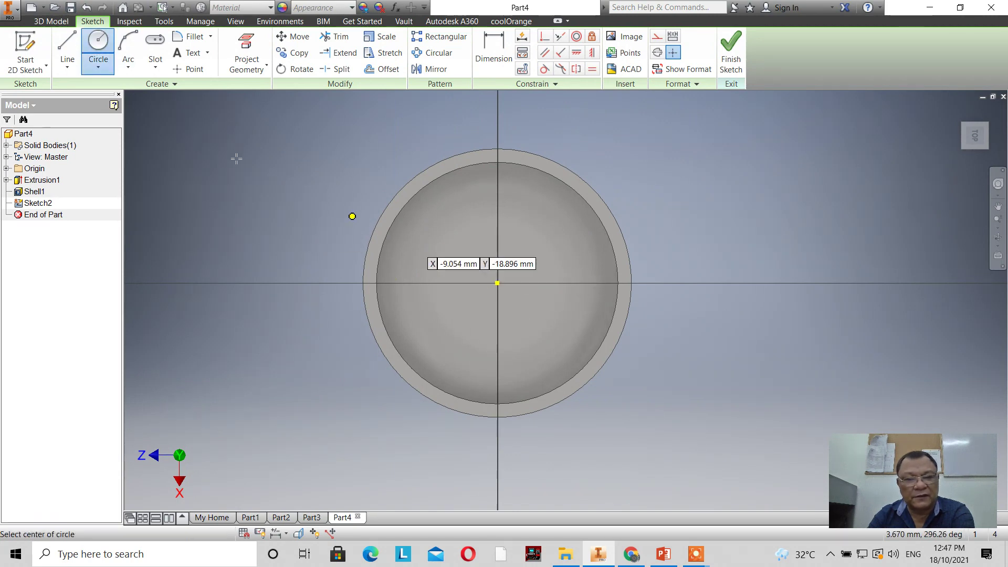
{"action": "key", "text": "p"}
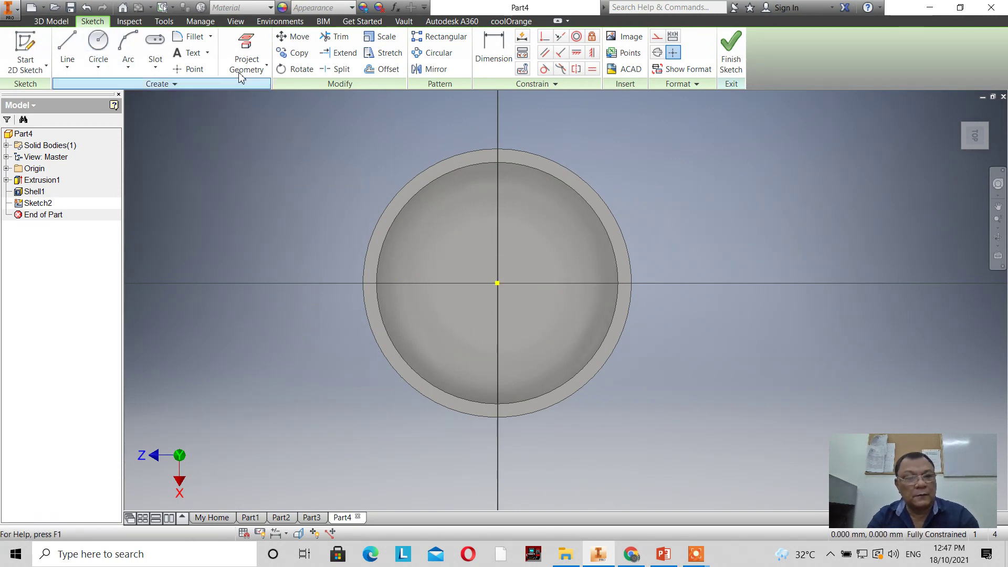
{"action": "left_click", "coordinate": [383, 248]}
Step: Draw a 30 mm diameter circle centred on the sketch origin
{"action": "left_click", "coordinate": [98, 50]}
{"action": "left_click", "coordinate": [497, 283]}
{"action": "type", "text": "3"}
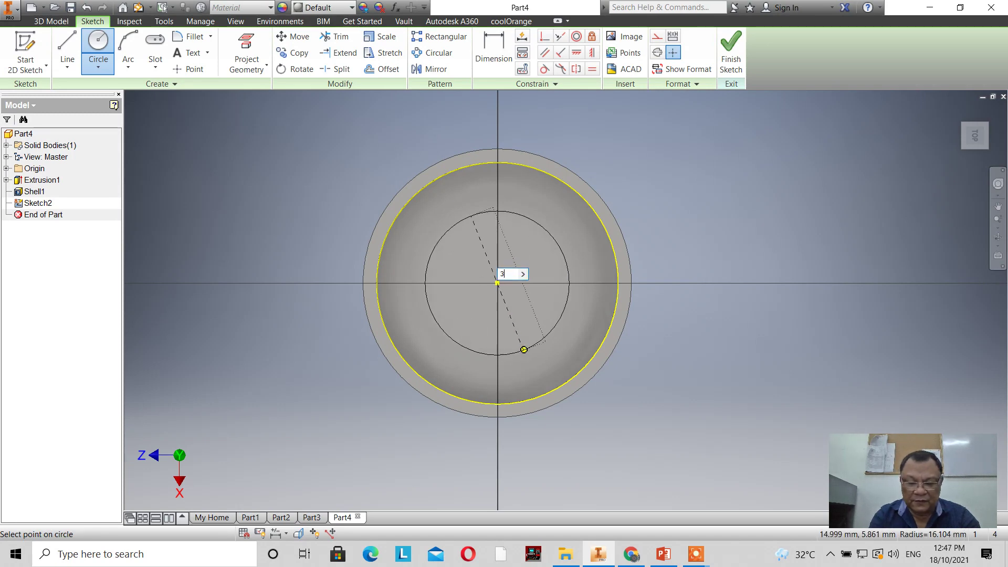
{"action": "type", "text": "0"}
{"action": "key", "text": "Return"}
{"action": "scroll", "coordinate": [524, 350], "scroll_direction": "up", "scroll_amount": 2}
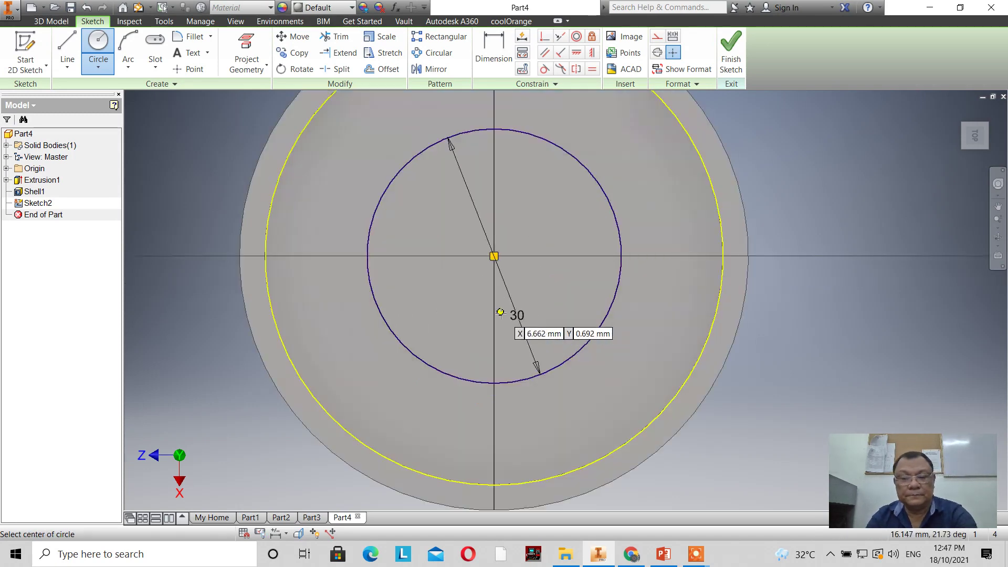
{"action": "right_click", "coordinate": [832, 225]}
{"action": "left_click", "coordinate": [904, 239]}
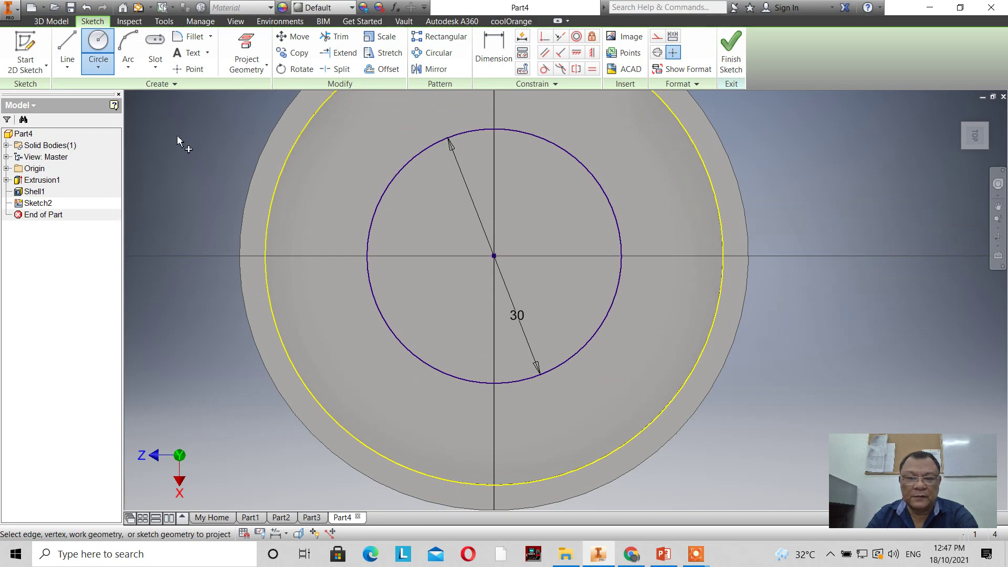
{"action": "left_click", "coordinate": [68, 47]}
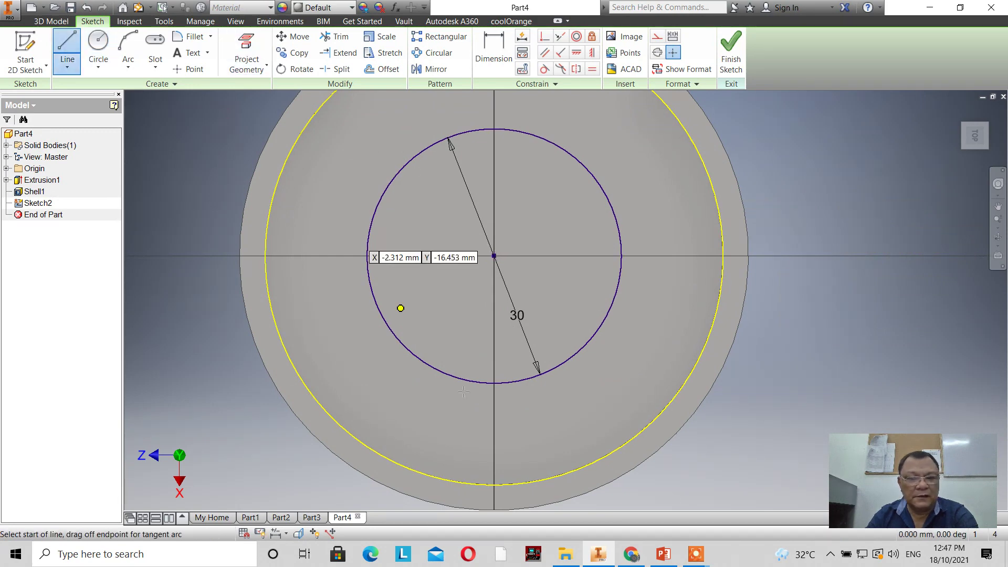
Step: Draw a vertical and a horizontal line across the 30 mm circle, quadrant to quadrant
{"action": "left_click", "coordinate": [495, 383]}
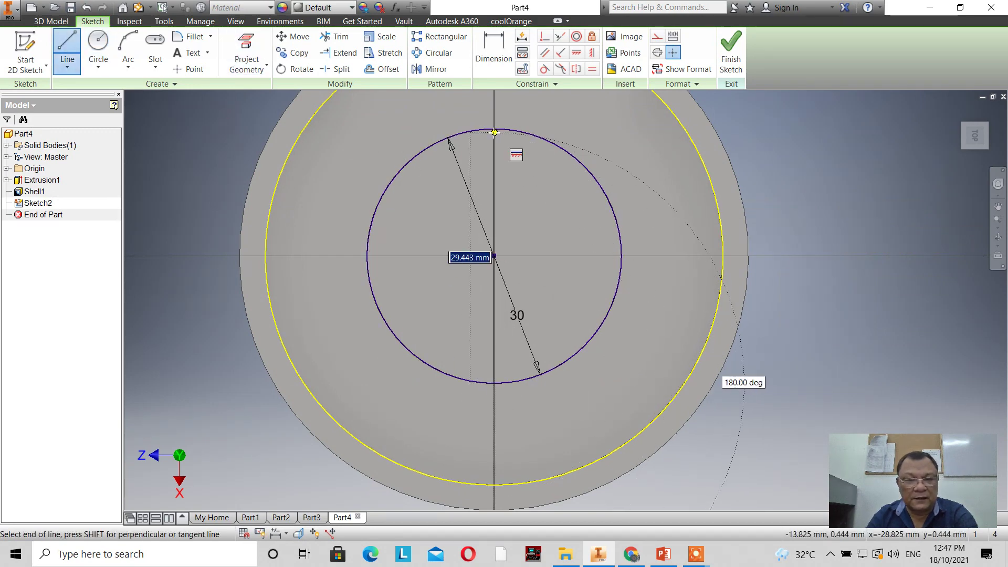
{"action": "left_click", "coordinate": [494, 128]}
{"action": "right_click", "coordinate": [535, 221]}
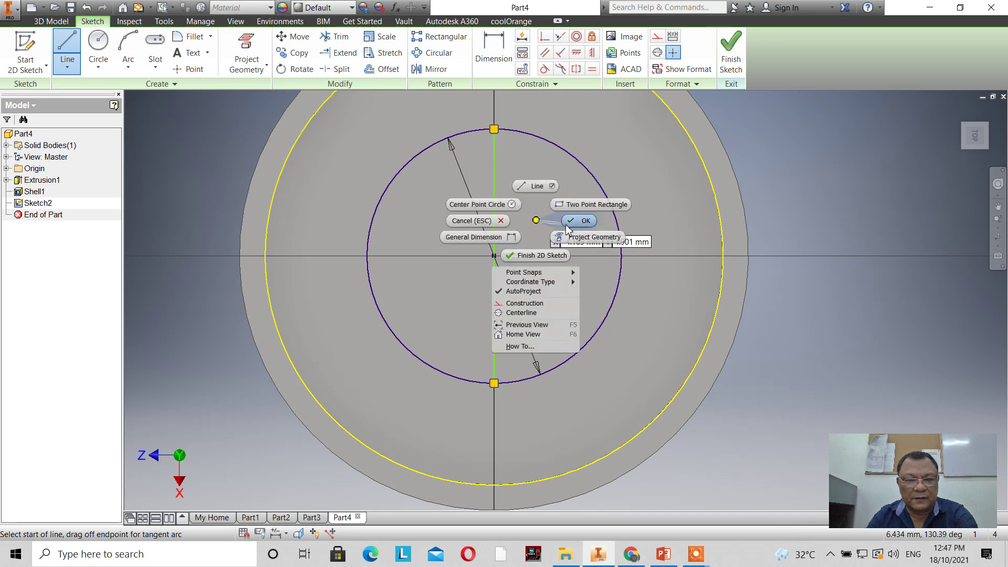
{"action": "left_click", "coordinate": [568, 229]}
{"action": "right_click", "coordinate": [568, 226]}
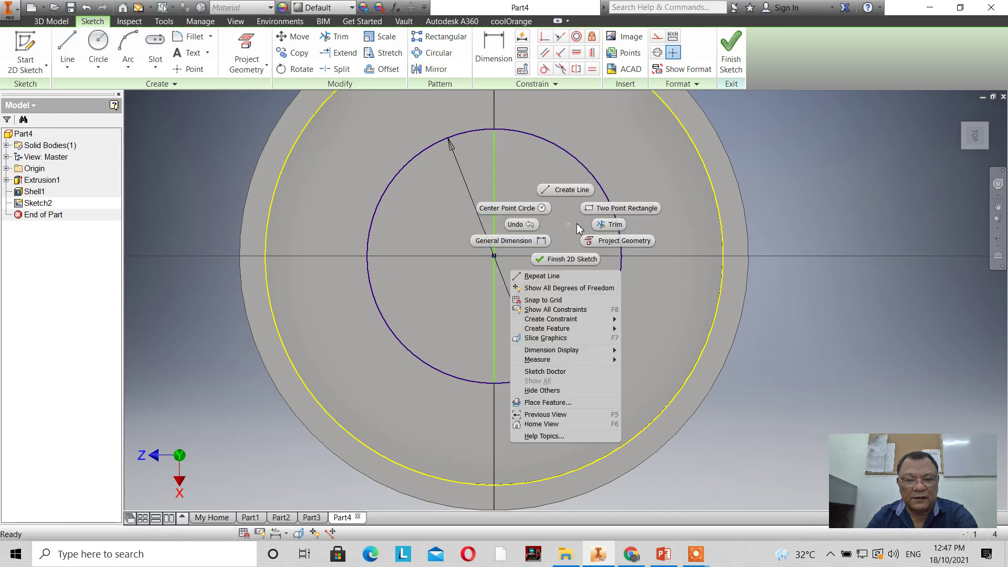
{"action": "left_click", "coordinate": [571, 190]}
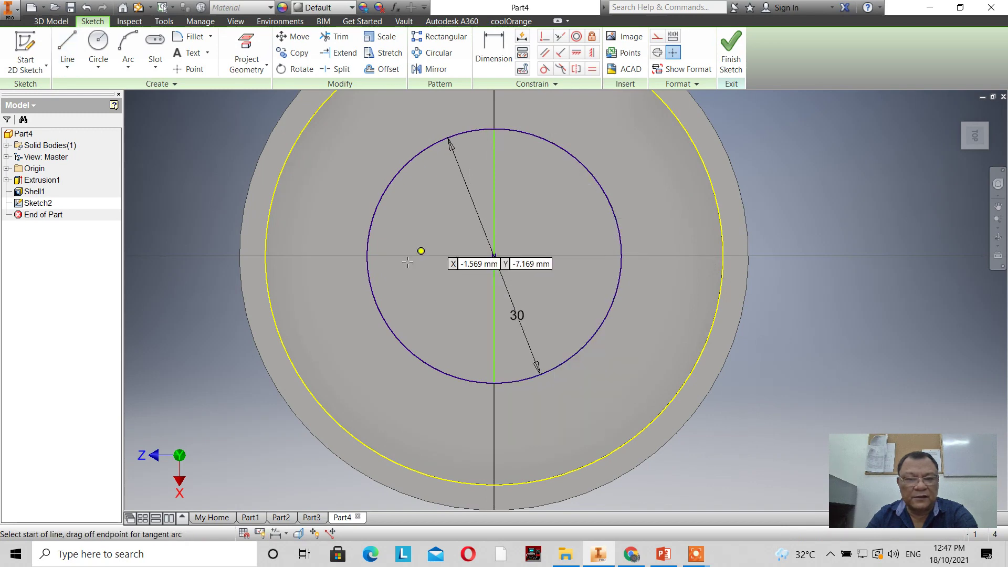
{"action": "left_click", "coordinate": [367, 256]}
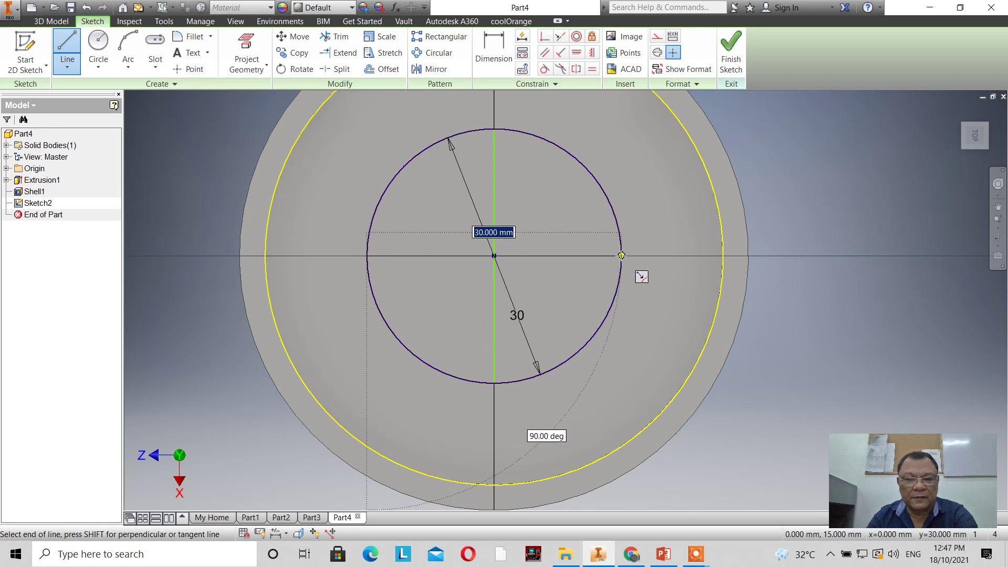
{"action": "left_click", "coordinate": [621, 255]}
{"action": "right_click", "coordinate": [641, 308]}
{"action": "left_click", "coordinate": [641, 308]}
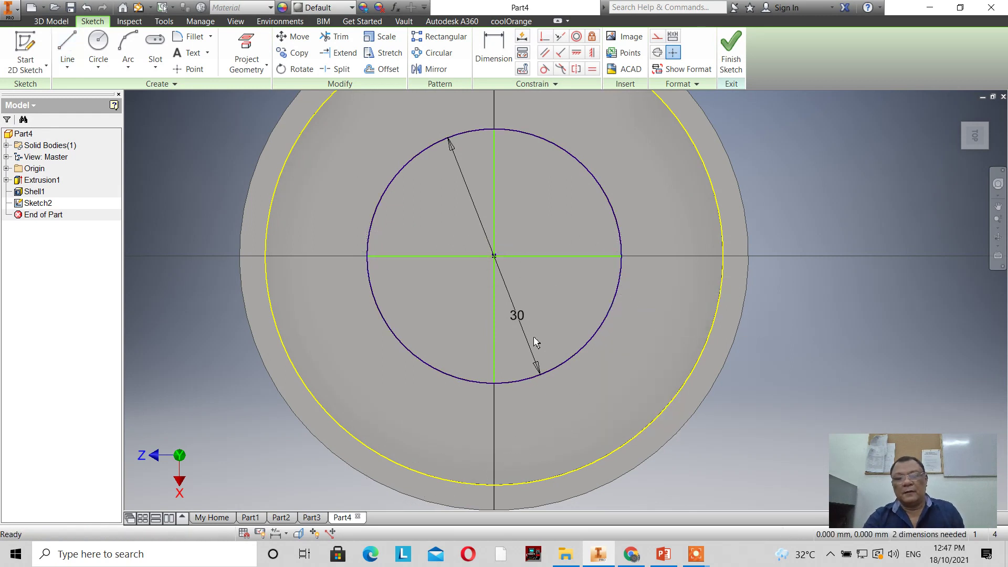
Step: Delete the 30 mm circle and its dimension
{"action": "left_click", "coordinate": [537, 380]}
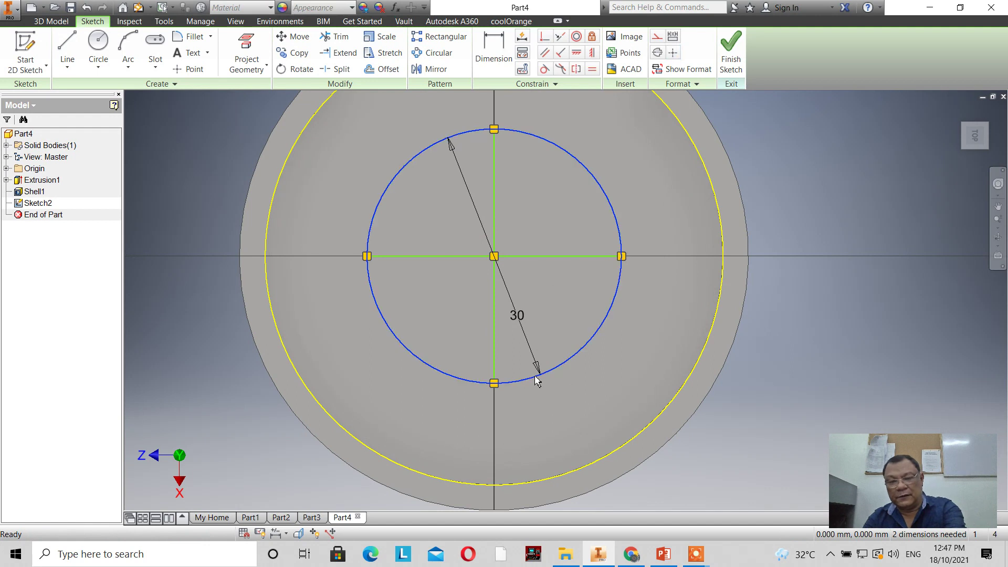
{"action": "key", "text": "Delete"}
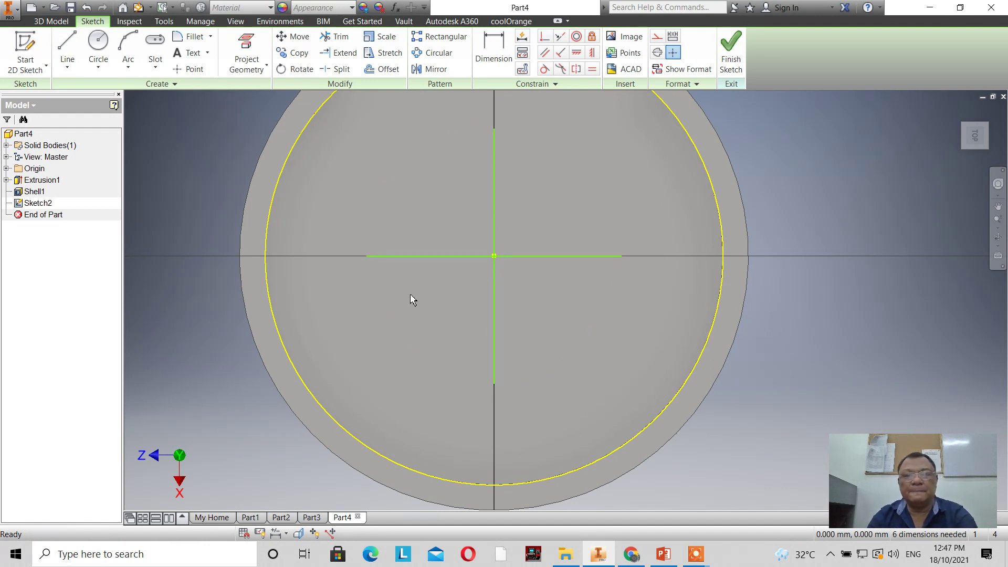
{"action": "scroll", "coordinate": [412, 298], "scroll_direction": "up", "scroll_amount": 3}
Step: Place sketch points at the four ends of the cross lines
{"action": "scroll", "coordinate": [420, 290], "scroll_direction": "down", "scroll_amount": 2}
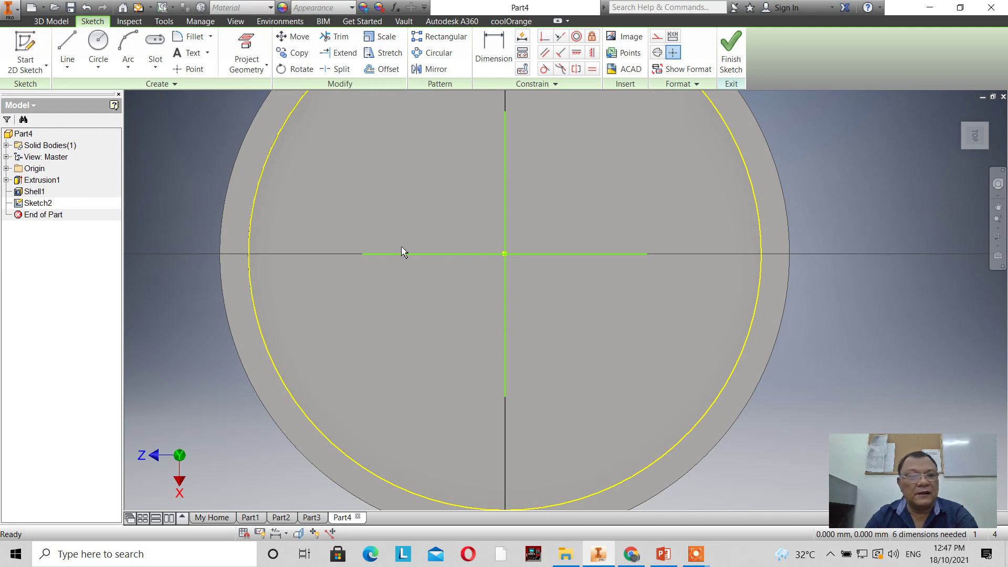
{"action": "left_click", "coordinate": [192, 70]}
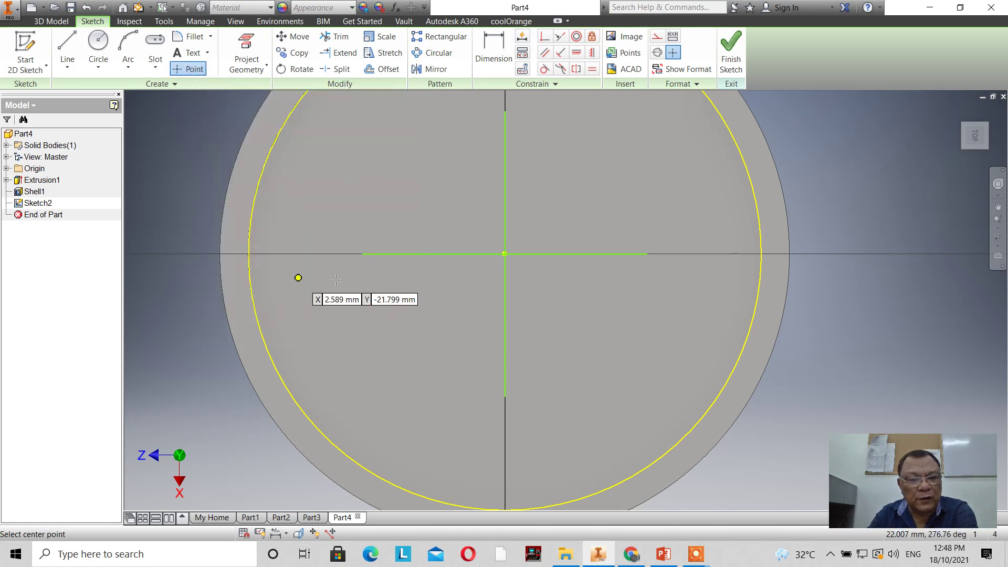
{"action": "left_click", "coordinate": [363, 254]}
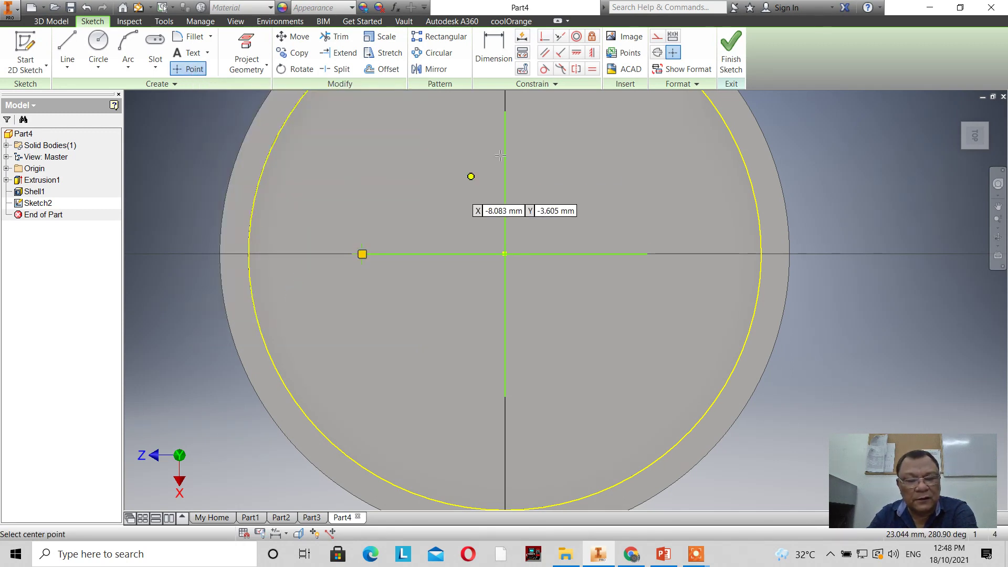
{"action": "left_click", "coordinate": [505, 111]}
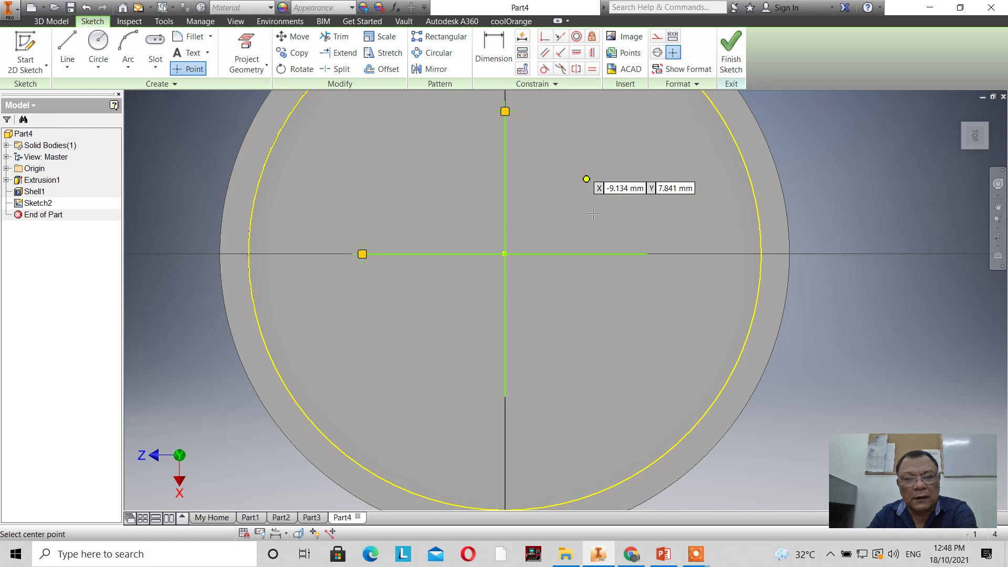
{"action": "left_click", "coordinate": [647, 253]}
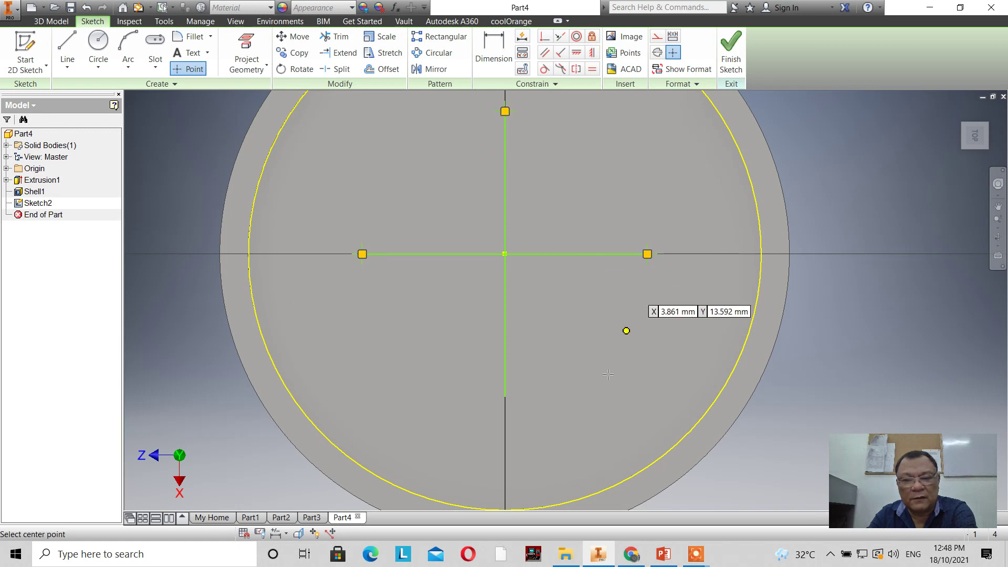
{"action": "left_click", "coordinate": [505, 395]}
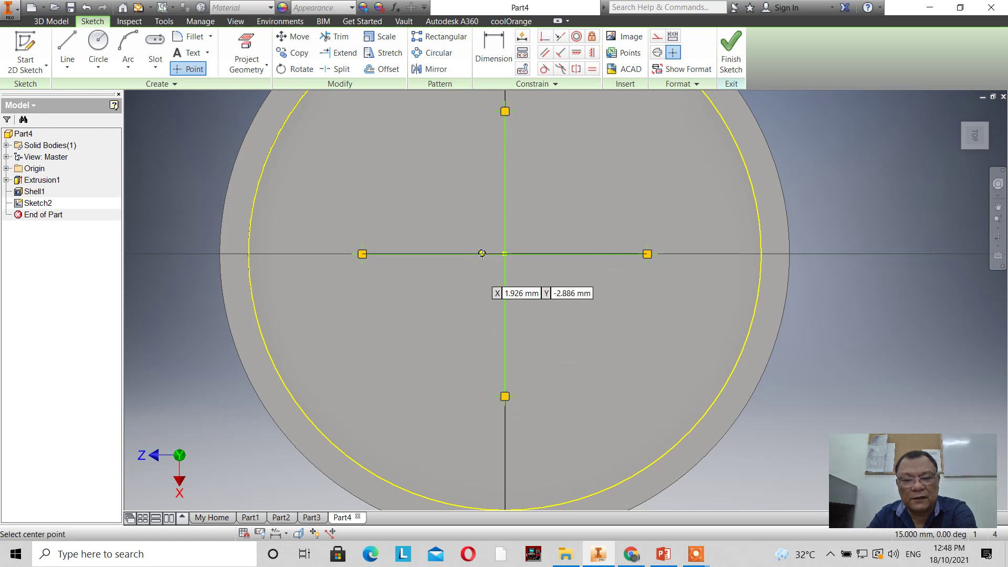
{"action": "right_click", "coordinate": [478, 295]}
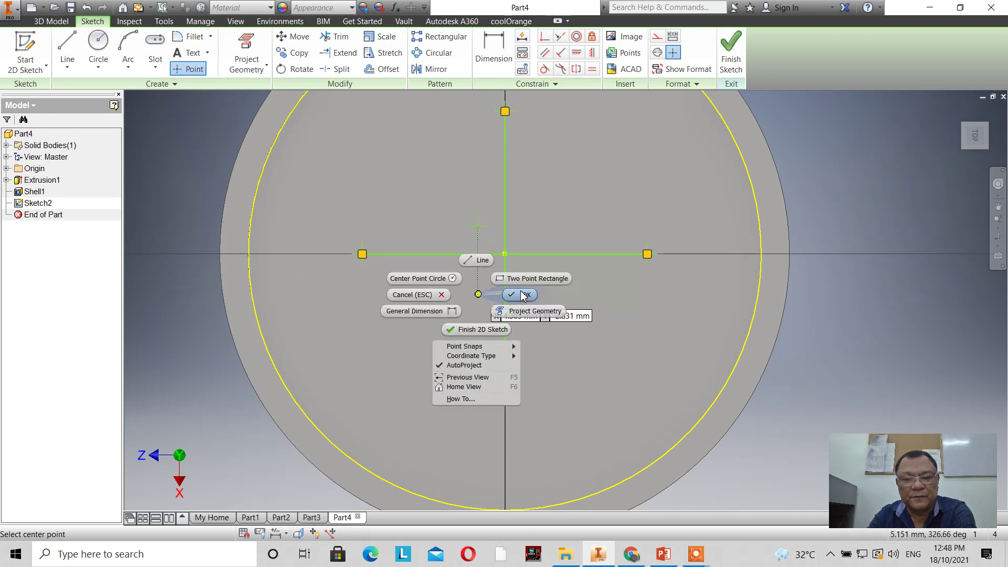
{"action": "left_click", "coordinate": [462, 329]}
Step: Make the stray point coincident with the centre point and finish Sketch2
{"action": "left_click", "coordinate": [541, 40]}
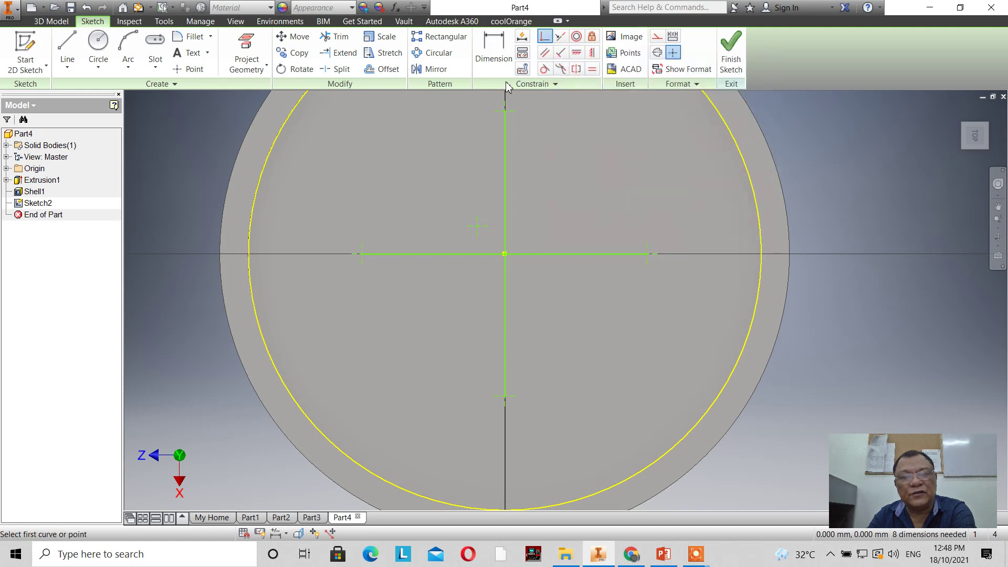
{"action": "left_click", "coordinate": [477, 227]}
{"action": "left_click", "coordinate": [504, 254]}
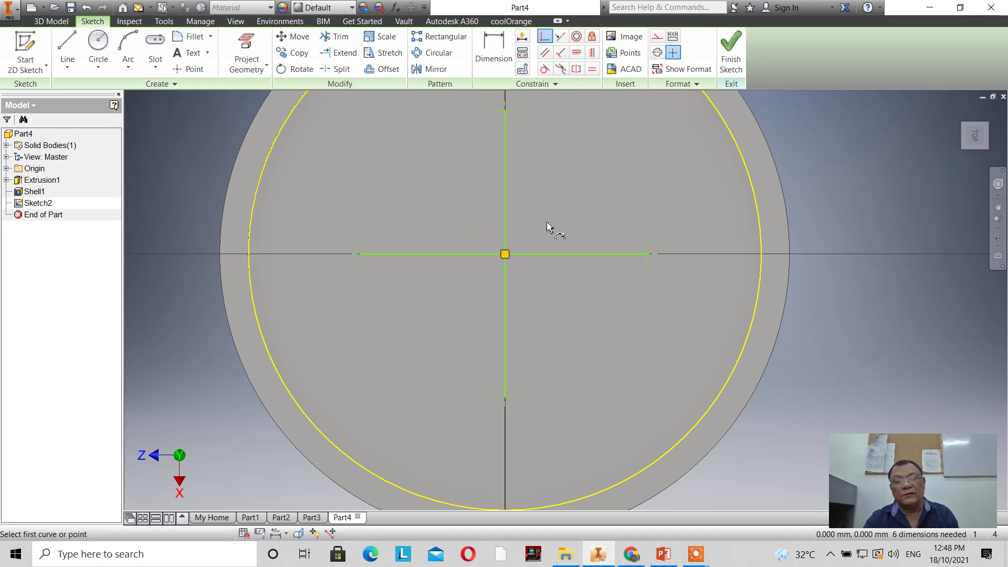
{"action": "left_click", "coordinate": [727, 63]}
{"action": "scroll", "coordinate": [488, 229], "scroll_direction": "up", "scroll_amount": 3}
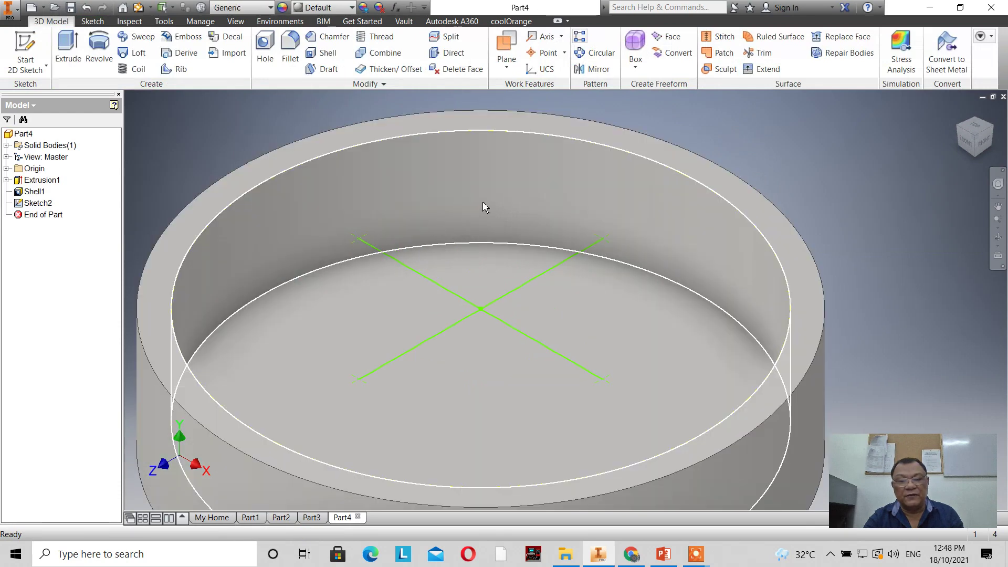
{"action": "scroll", "coordinate": [479, 210], "scroll_direction": "up", "scroll_amount": 2}
{"action": "scroll", "coordinate": [477, 210], "scroll_direction": "down", "scroll_amount": 3}
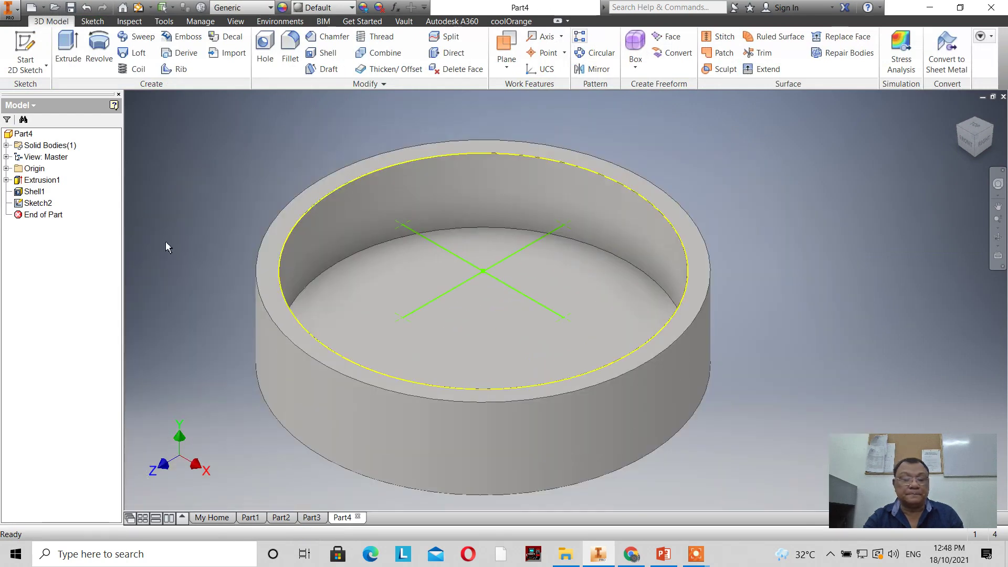
{"action": "left_click", "coordinate": [175, 70]}
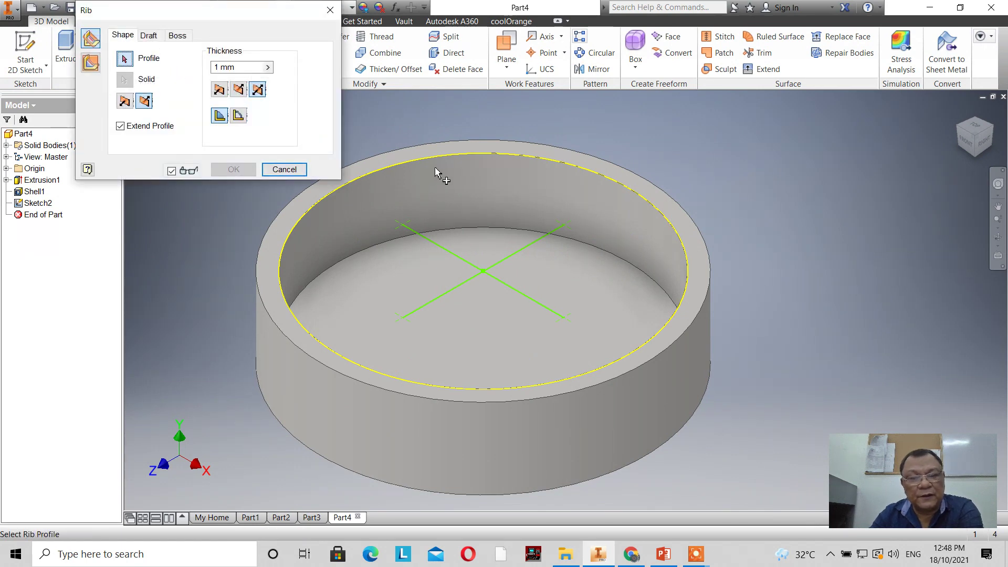
Step: Select both cross lines as rib profiles
{"action": "left_click", "coordinate": [997, 205]}
{"action": "left_click_drag", "start_coordinate": [528, 273], "coordinate": [669, 237]}
{"action": "right_click", "coordinate": [766, 147]}
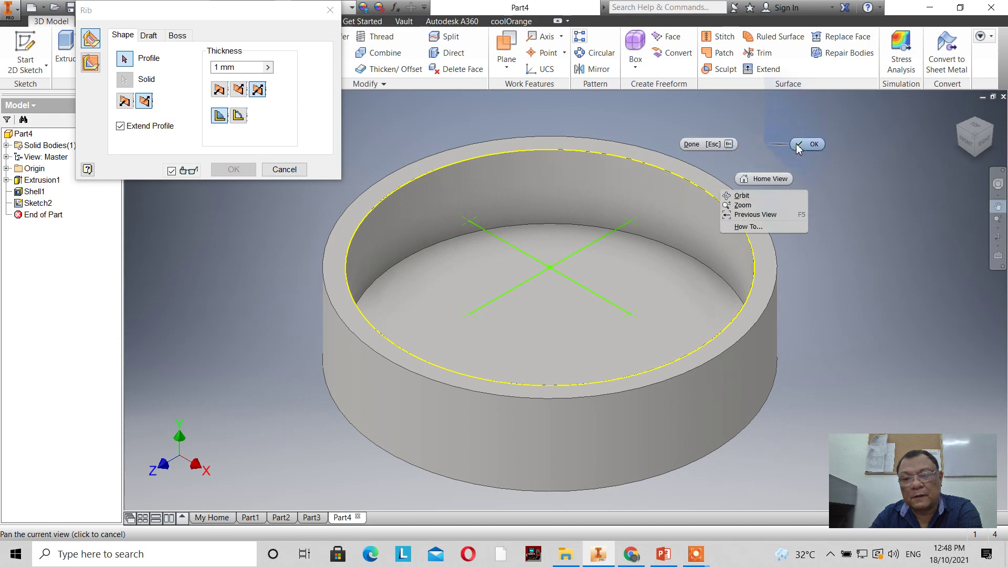
{"action": "left_click", "coordinate": [772, 192]}
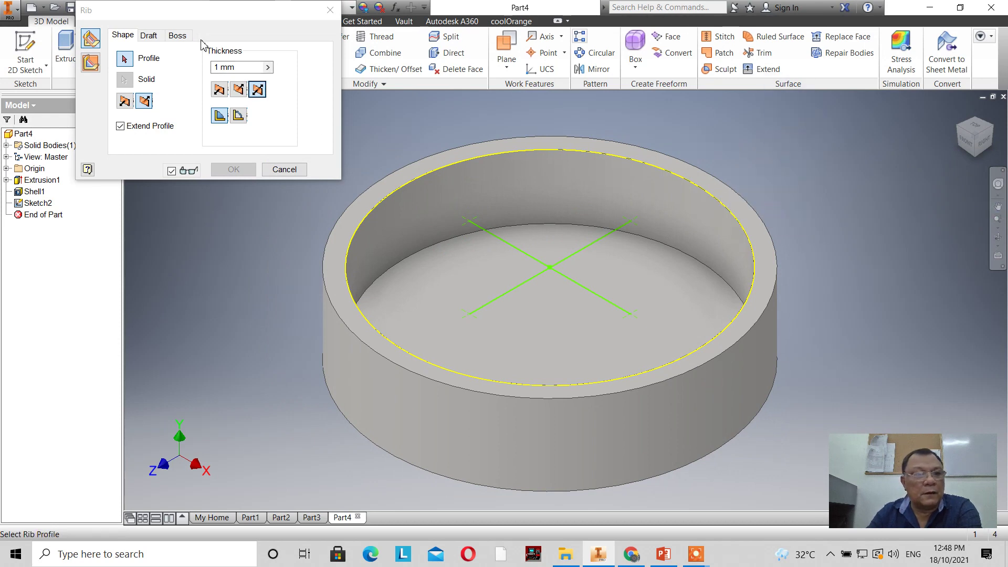
{"action": "left_click", "coordinate": [485, 234]}
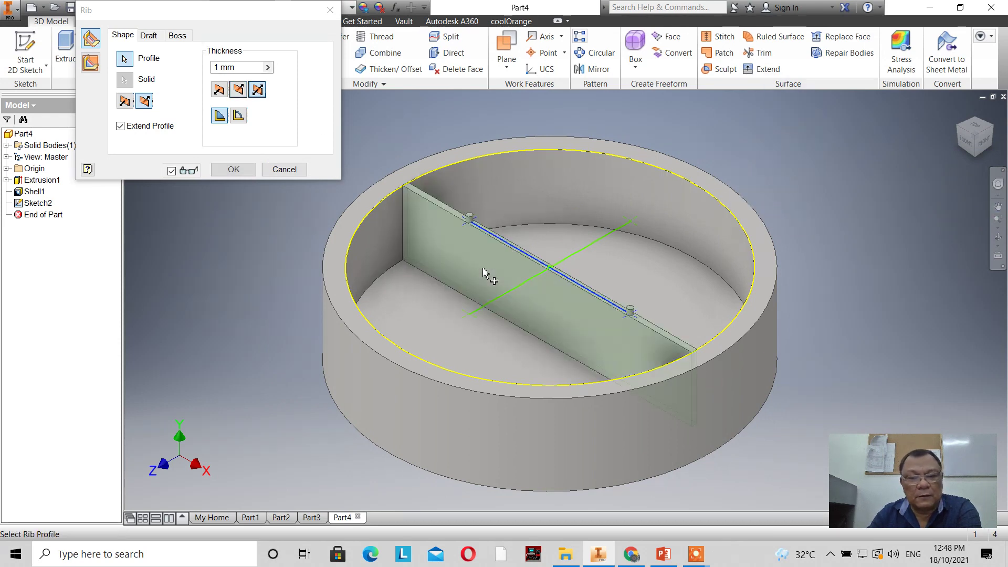
{"action": "left_click", "coordinate": [488, 306]}
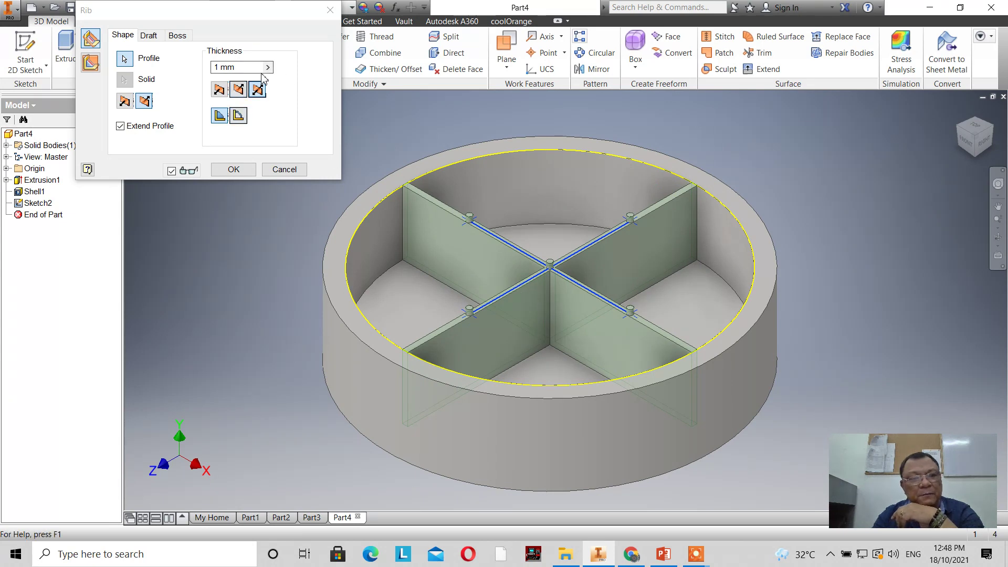
Step: Create 3 mm symmetric ribs extending To Next with a 5° draft
{"action": "left_click", "coordinate": [246, 70]}
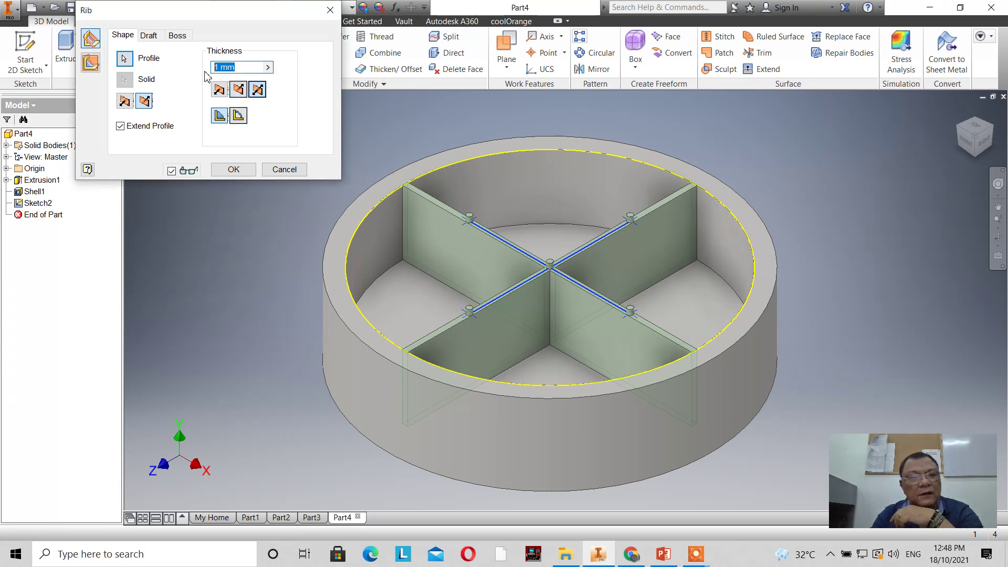
{"action": "type", "text": "2"}
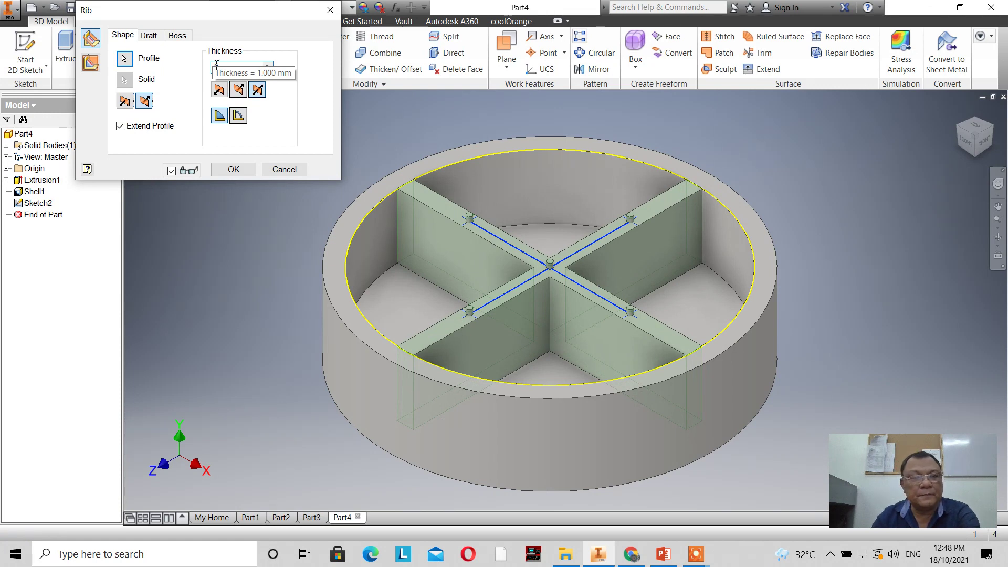
{"action": "left_click", "coordinate": [240, 90]}
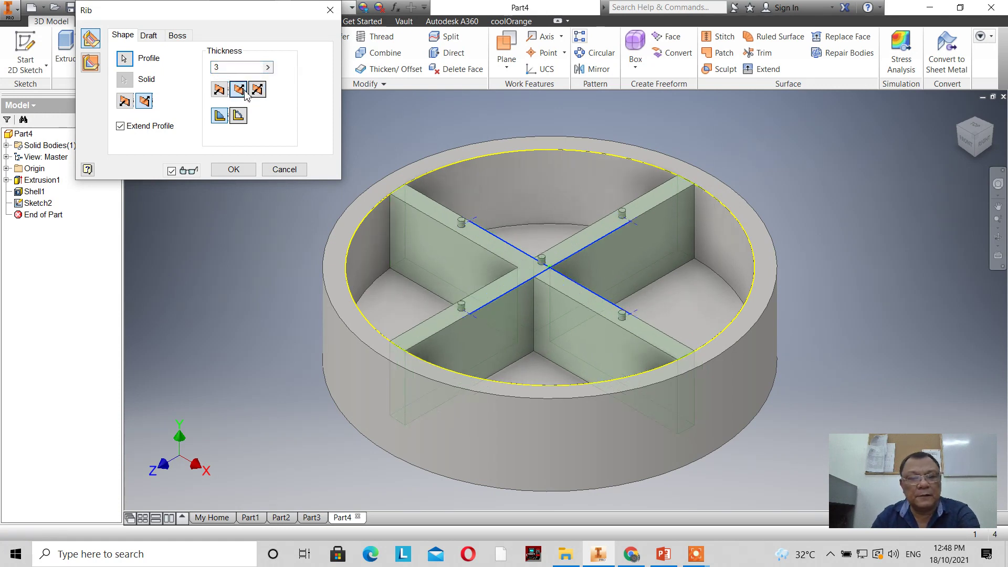
{"action": "left_click", "coordinate": [220, 90]}
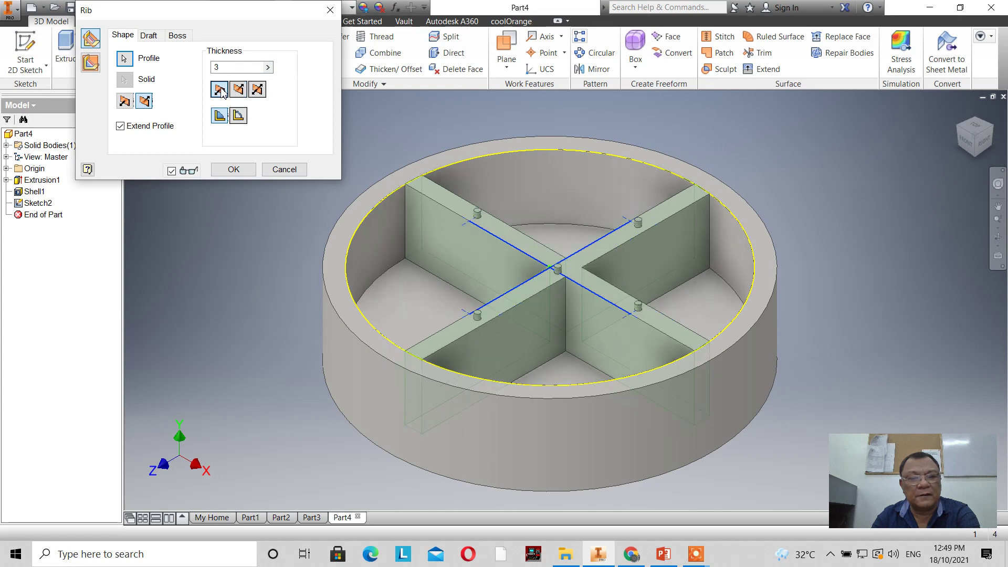
{"action": "left_click", "coordinate": [257, 90]}
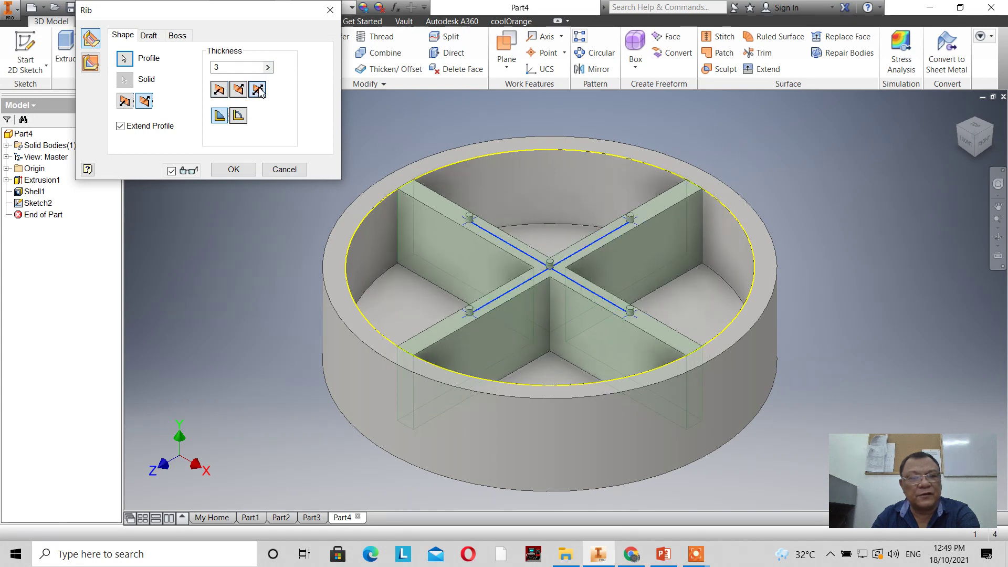
{"action": "left_click", "coordinate": [238, 115]}
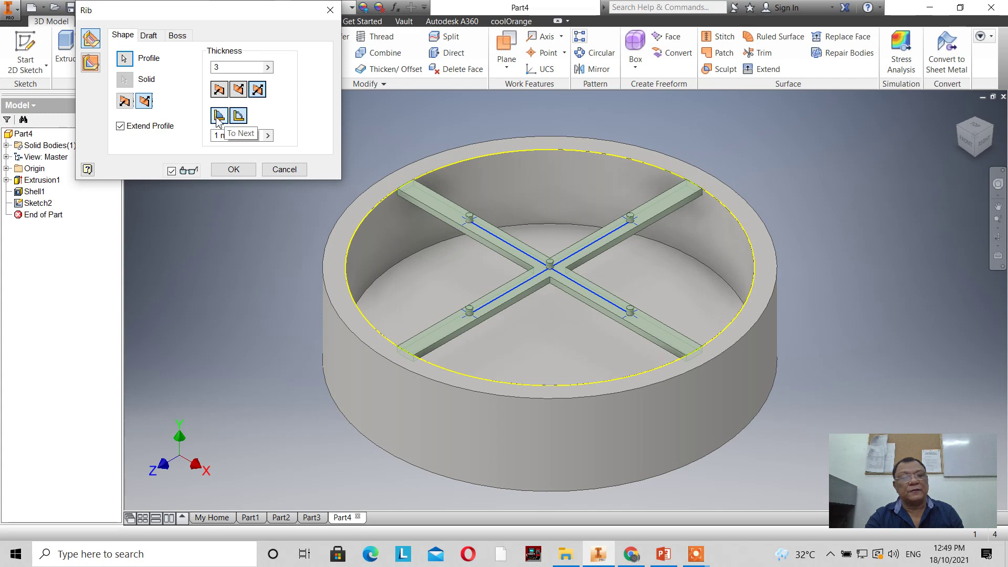
{"action": "left_click", "coordinate": [216, 120]}
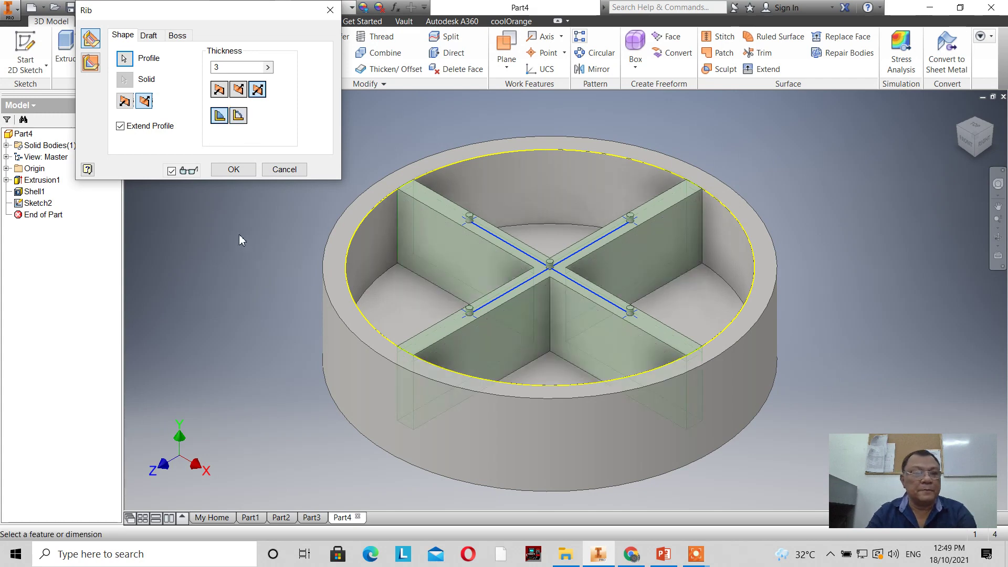
{"action": "left_click", "coordinate": [150, 36]}
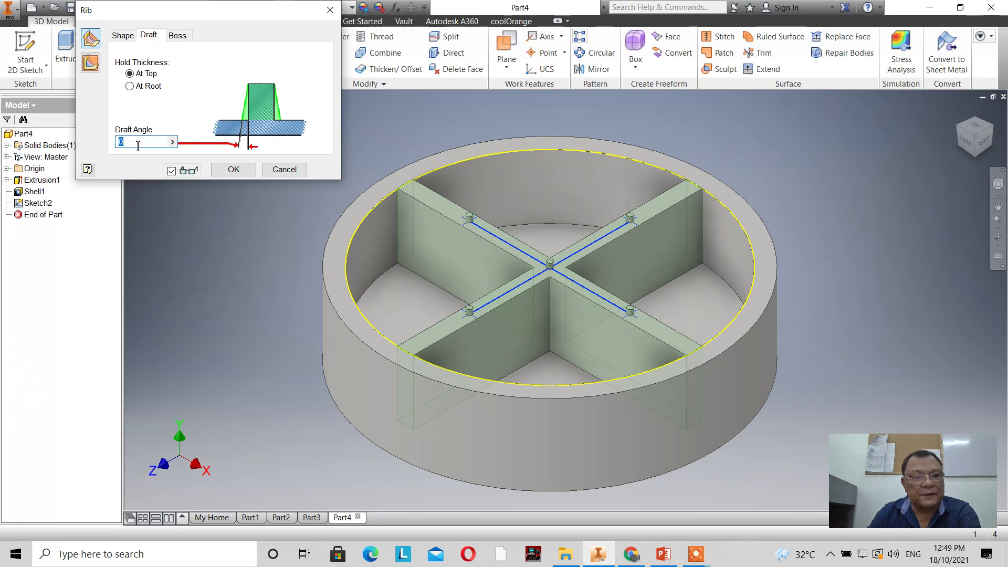
{"action": "type", "text": "5"}
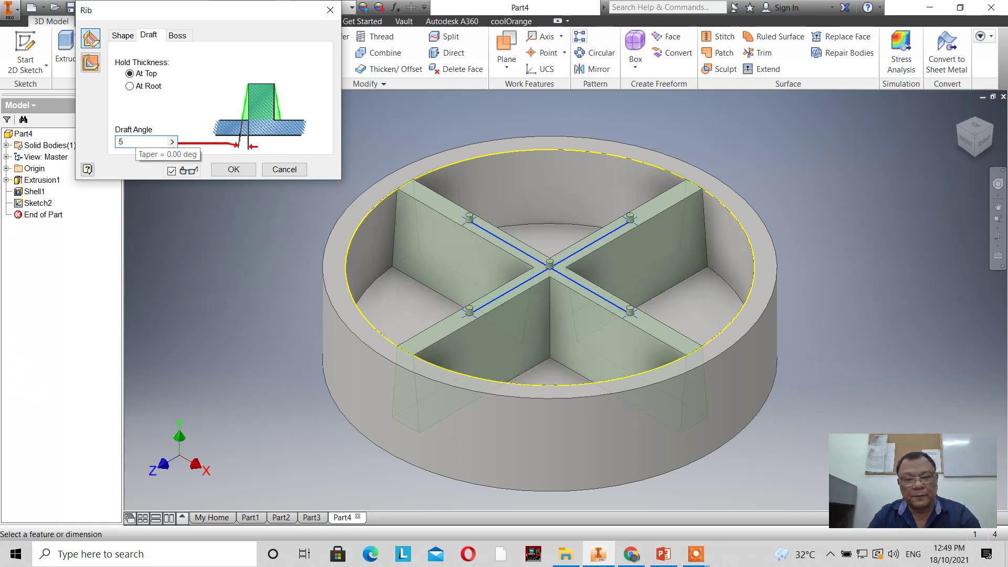
{"action": "left_click", "coordinate": [233, 169]}
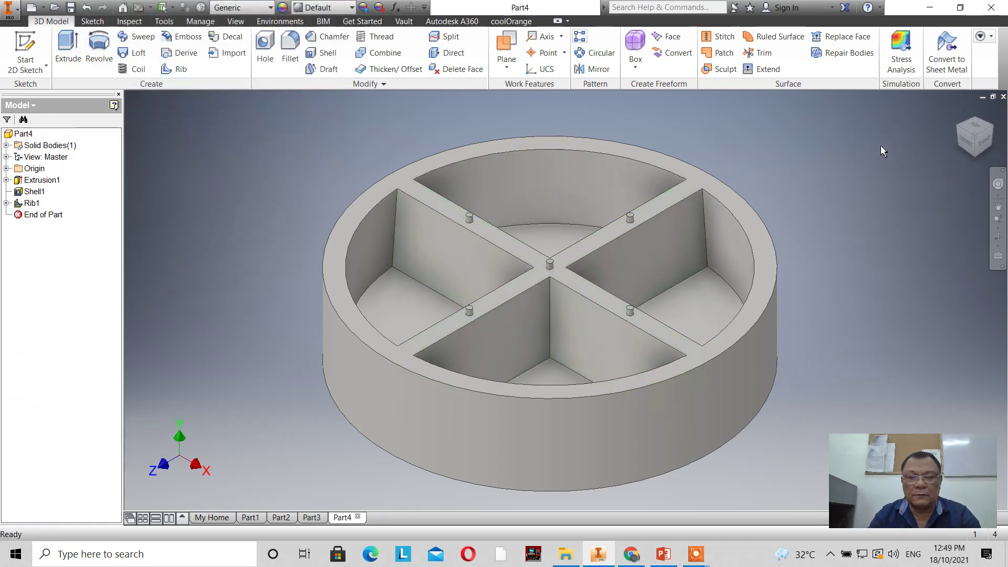
{"action": "left_click", "coordinate": [998, 238]}
{"action": "left_click_drag", "start_coordinate": [604, 294], "coordinate": [607, 291]}
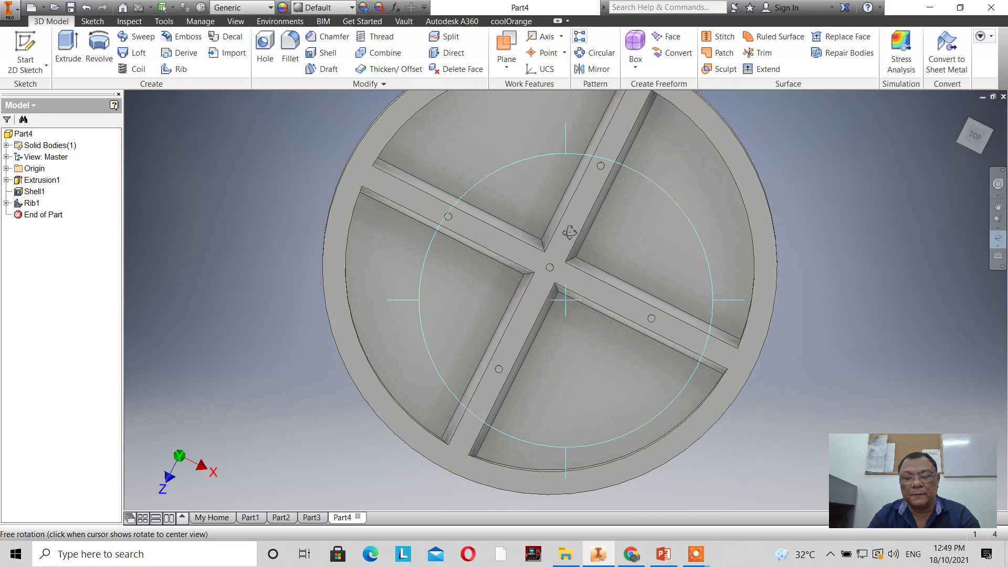
{"action": "key", "text": "Escape"}
{"action": "left_click", "coordinate": [958, 111]}
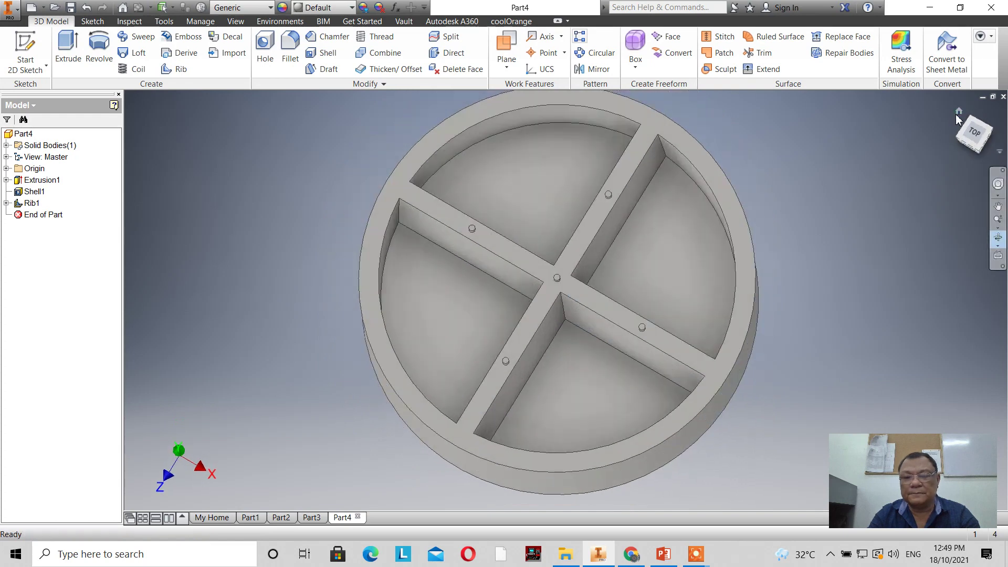
{"action": "left_click", "coordinate": [998, 237]}
{"action": "right_click", "coordinate": [802, 215]}
{"action": "left_click", "coordinate": [735, 265]}
{"action": "scroll", "coordinate": [544, 349], "scroll_direction": "down", "scroll_amount": 3}
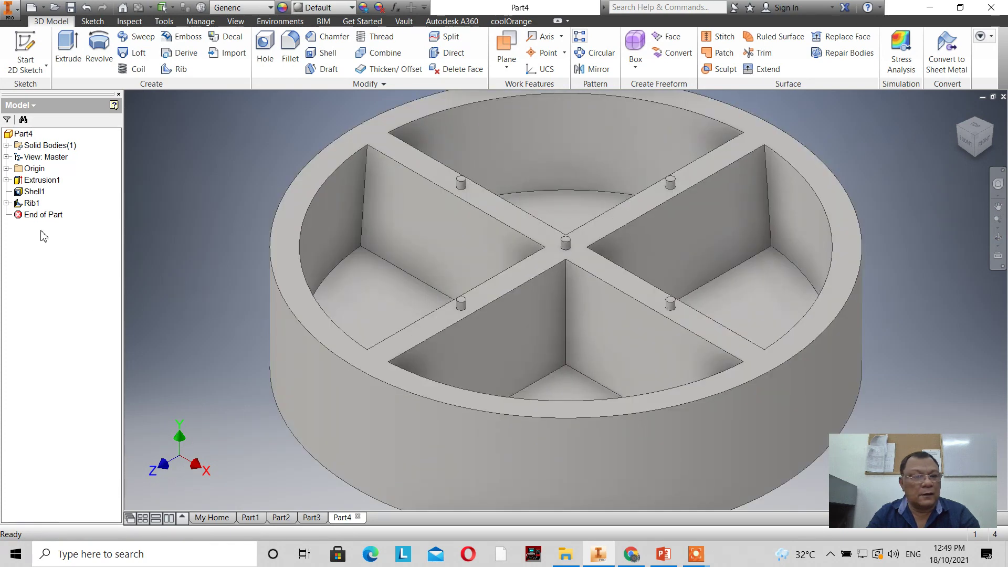
Step: Reopen Rib1 for editing and turn Extend Profile off and back on
{"action": "double_click", "coordinate": [27, 204]}
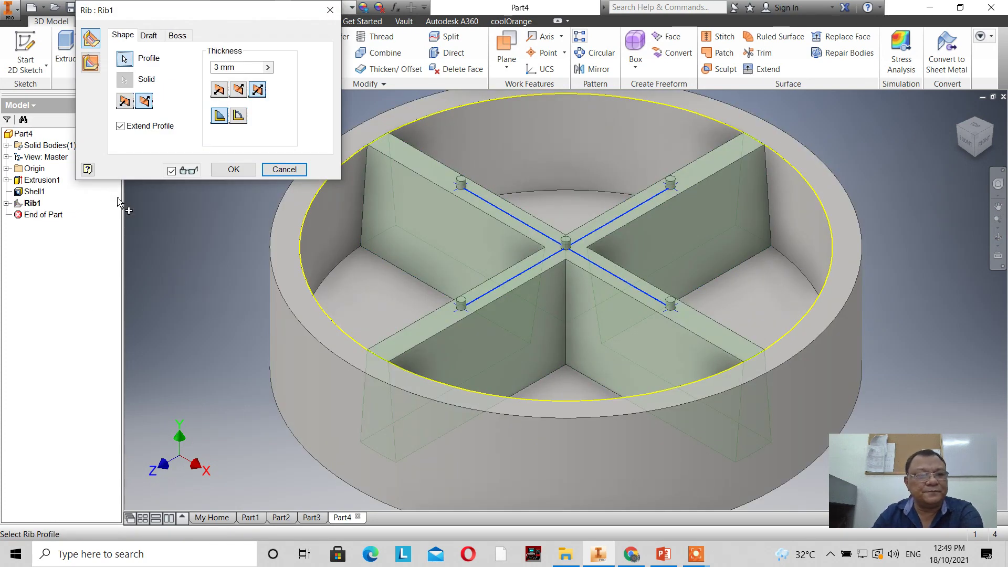
{"action": "left_click", "coordinate": [123, 127]}
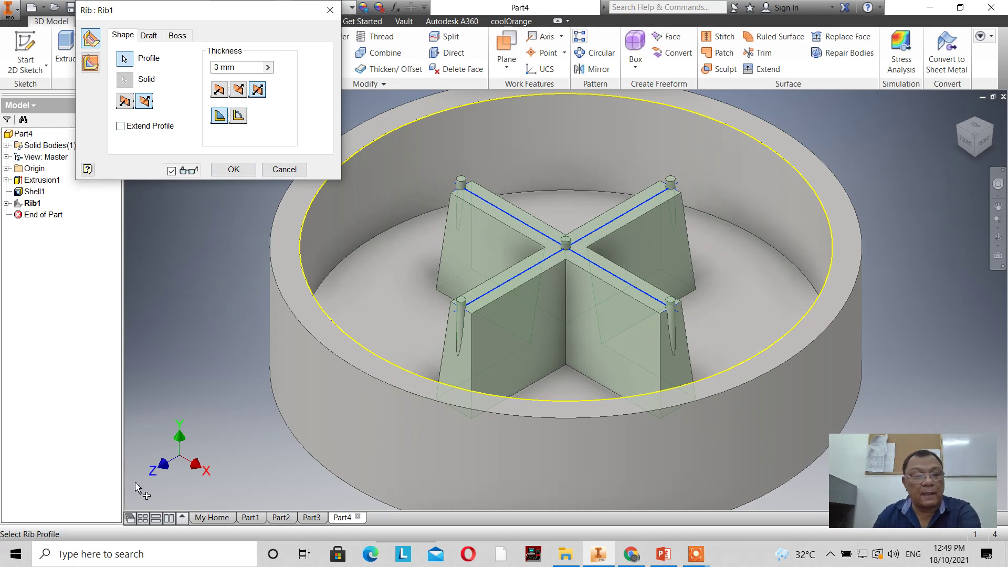
{"action": "left_click", "coordinate": [120, 126]}
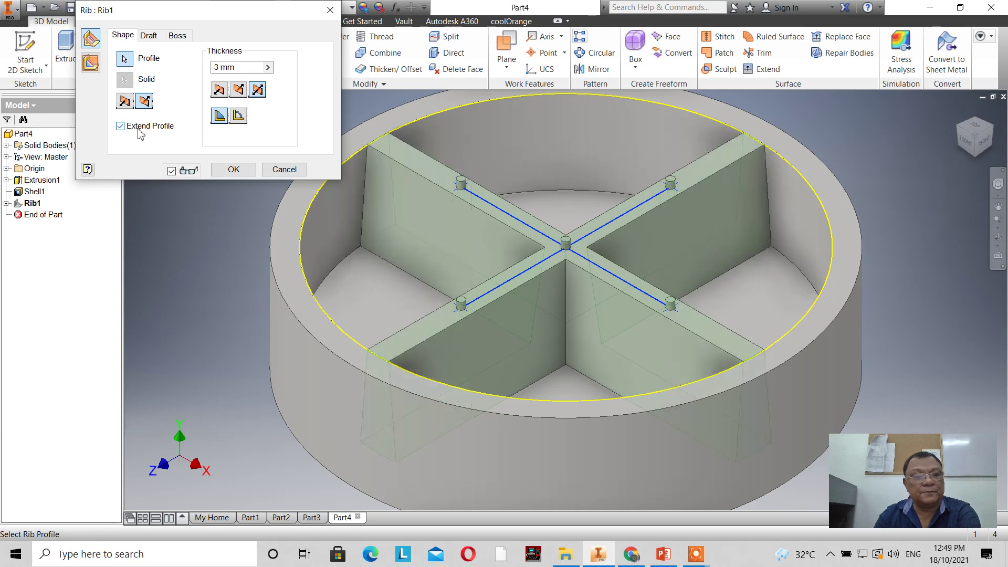
{"action": "left_click", "coordinate": [177, 36]}
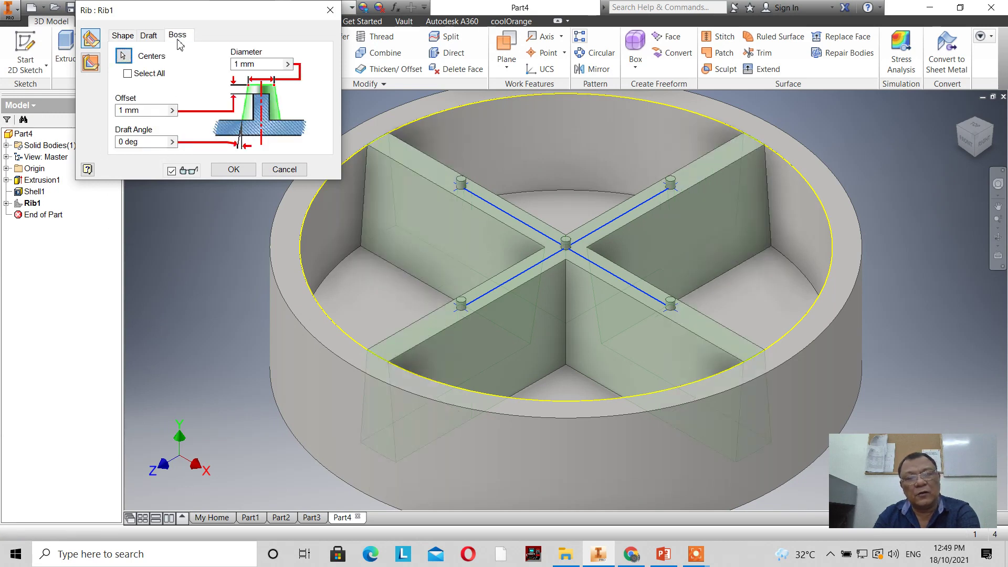
Step: Set Rib1's boss diameter to 5 mm and apply the edit
{"action": "left_click", "coordinate": [260, 65]}
{"action": "type", "text": "5"}
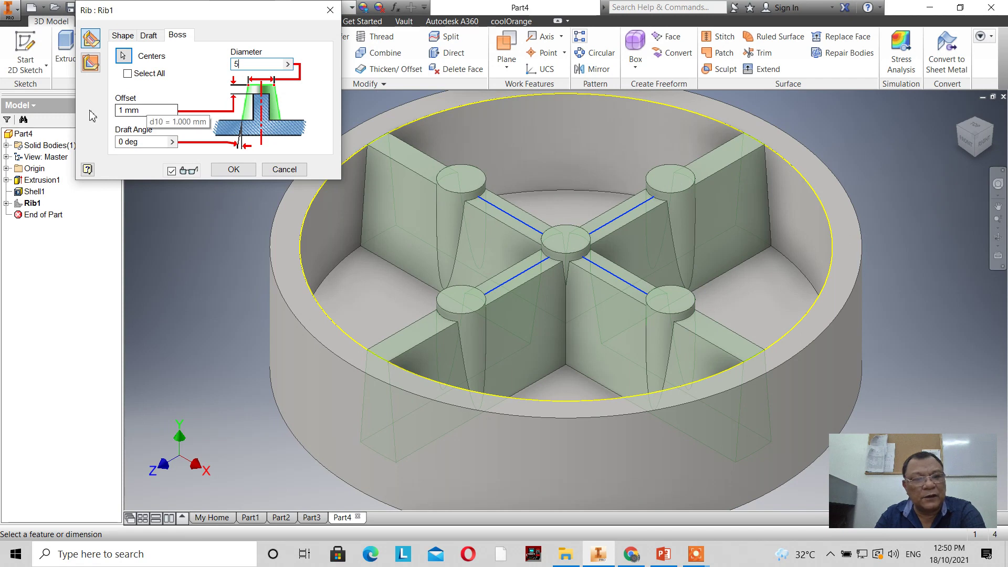
{"action": "left_click", "coordinate": [234, 169]}
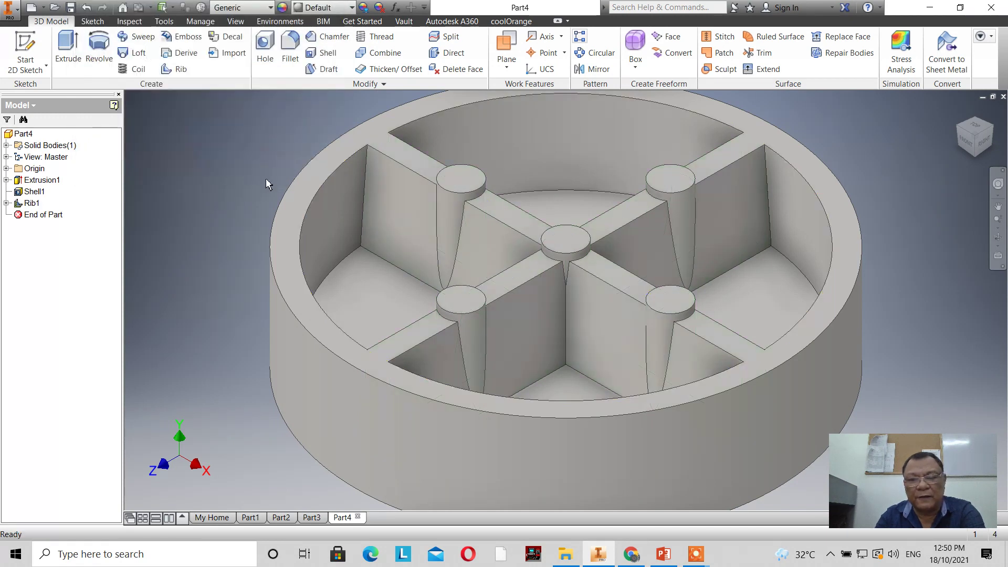
{"action": "left_click", "coordinate": [983, 140]}
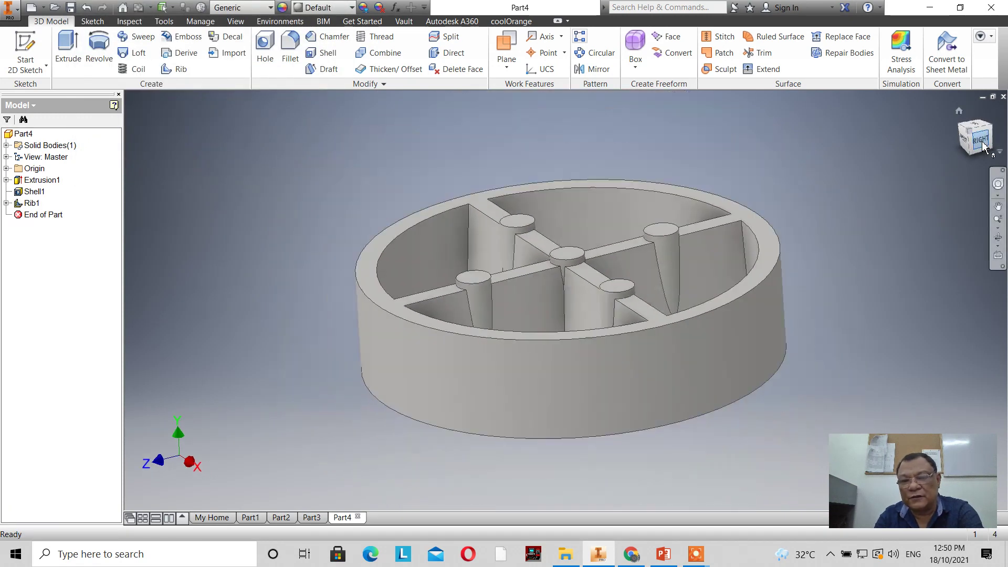
{"action": "scroll", "coordinate": [546, 289], "scroll_direction": "up", "scroll_amount": 3}
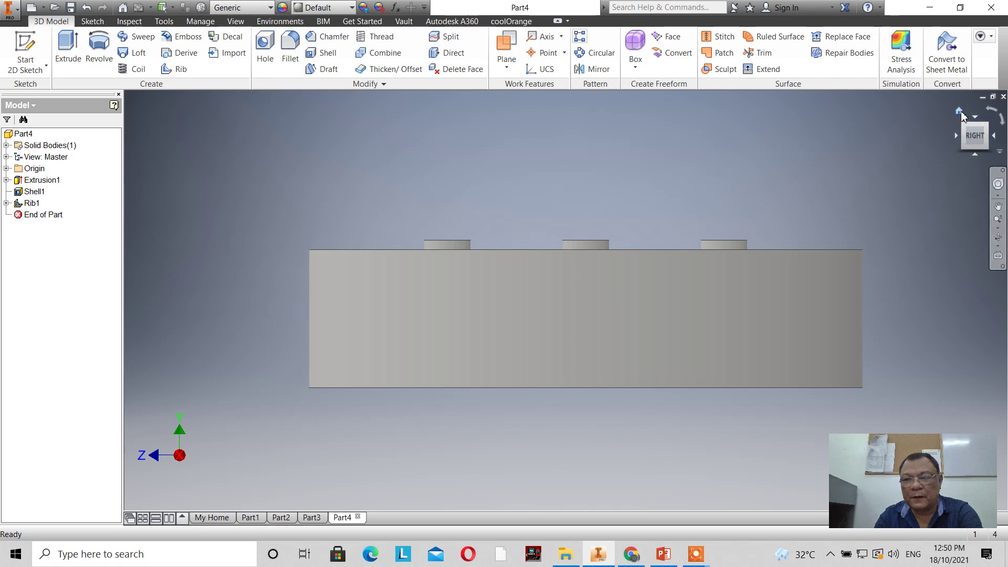
{"action": "left_click", "coordinate": [962, 118]}
{"action": "scroll", "coordinate": [505, 378], "scroll_direction": "up", "scroll_amount": 5}
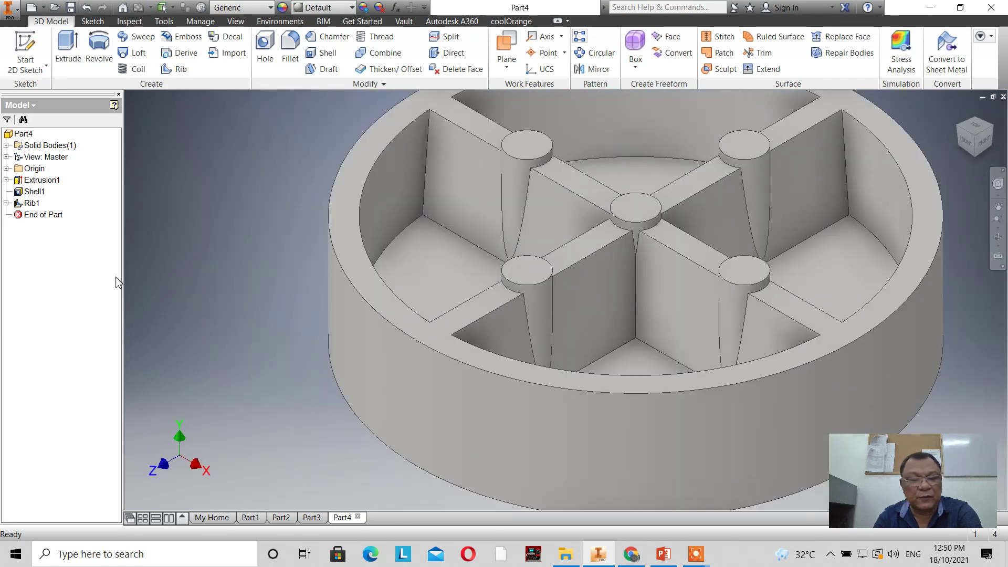
Step: Edit Rib1's bosses to a 0 offset and a 10° draft angle
{"action": "double_click", "coordinate": [30, 204]}
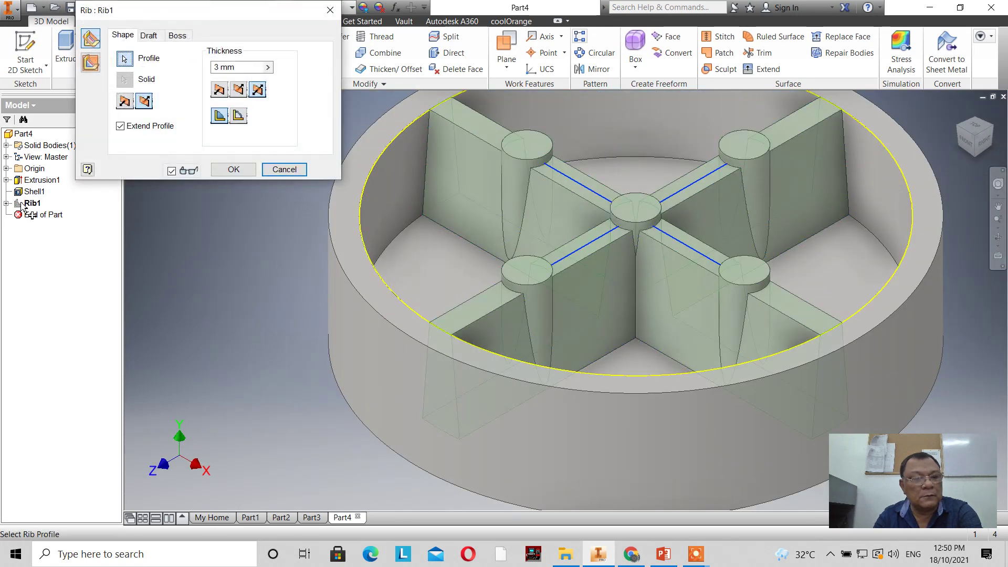
{"action": "left_click", "coordinate": [176, 36]}
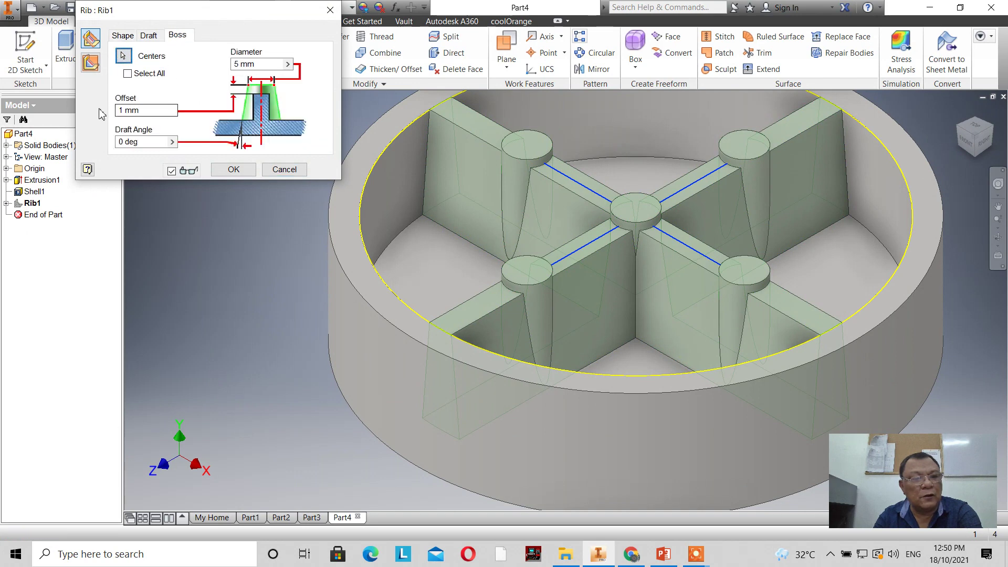
{"action": "left_click", "coordinate": [136, 110]}
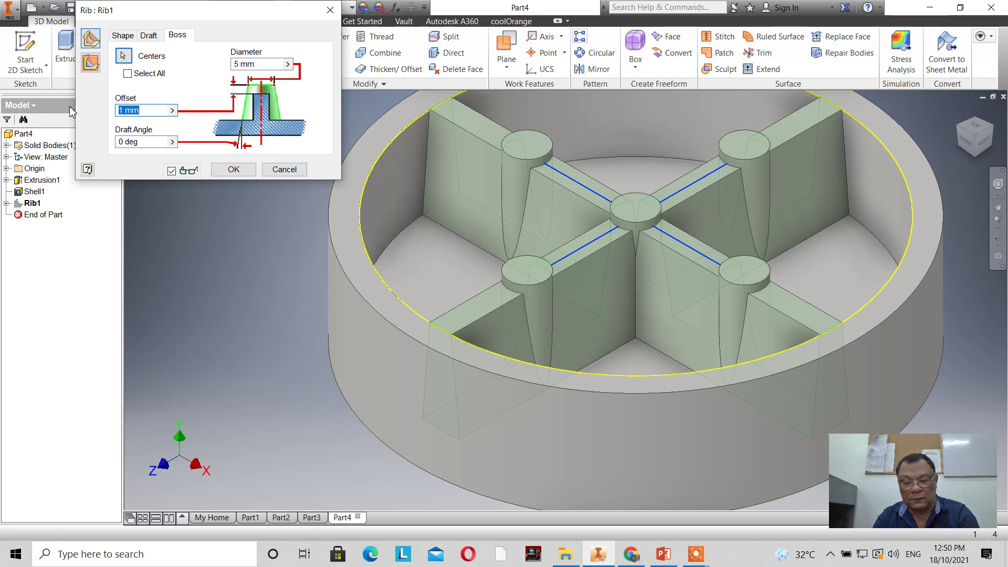
{"action": "type", "text": "0"}
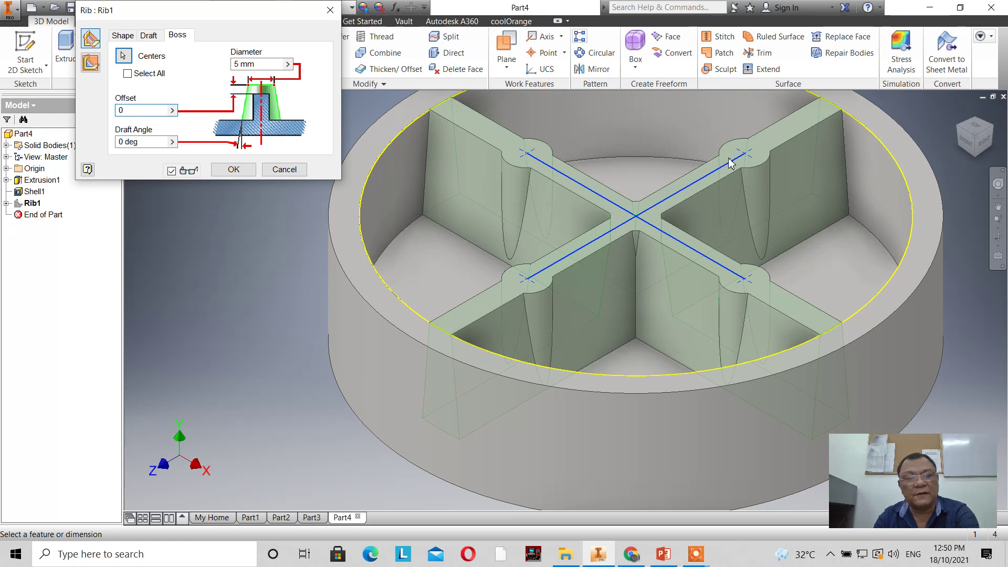
{"action": "key", "text": "Tab"}
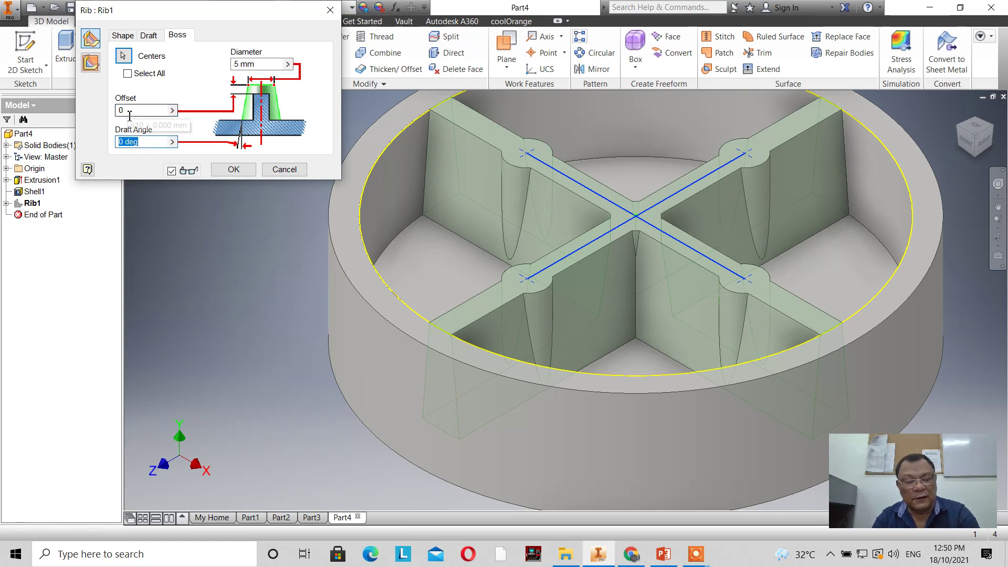
{"action": "type", "text": "5"}
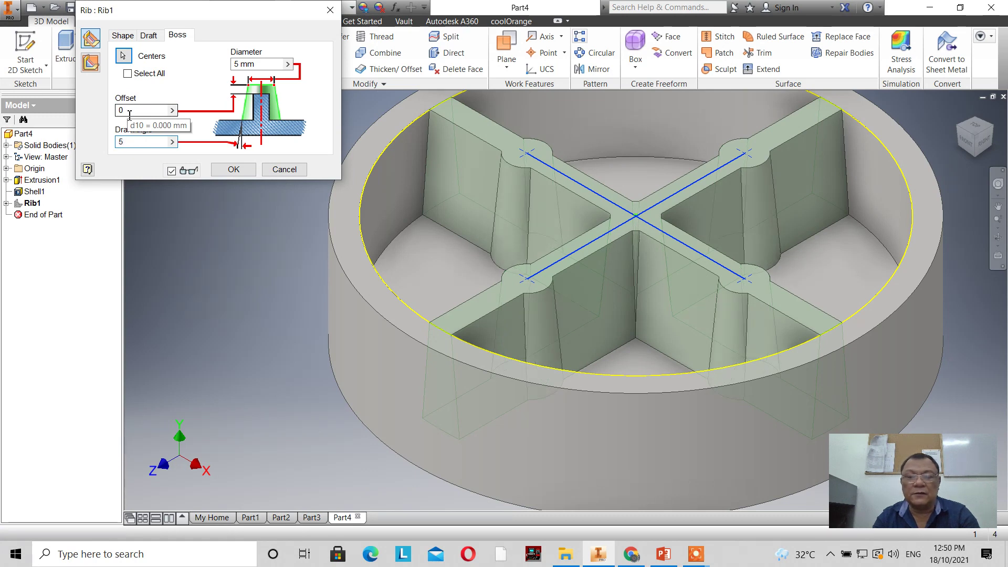
{"action": "key", "text": "BackSpace"}
{"action": "type", "text": "10"}
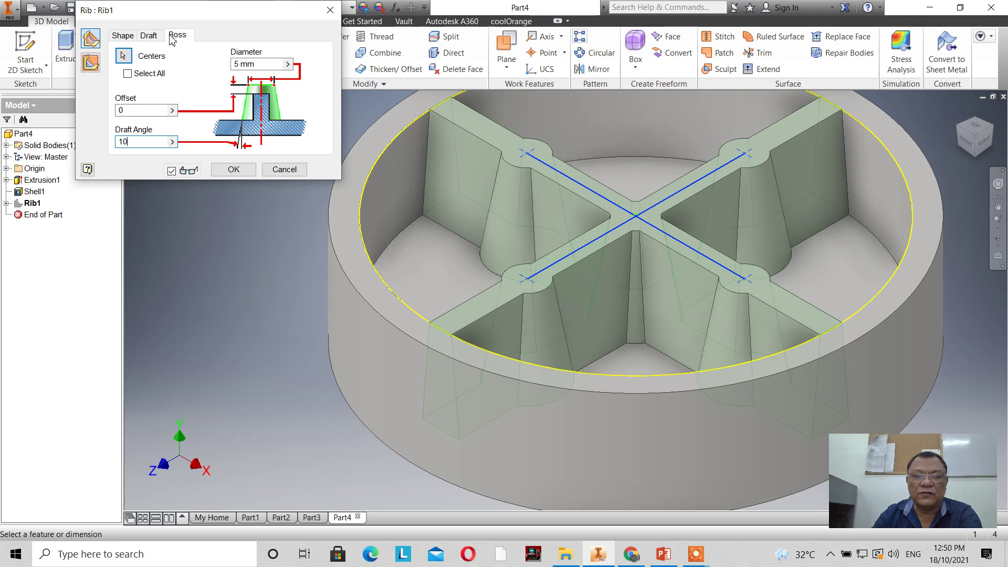
{"action": "left_click", "coordinate": [233, 169]}
{"action": "key", "text": "F6"}
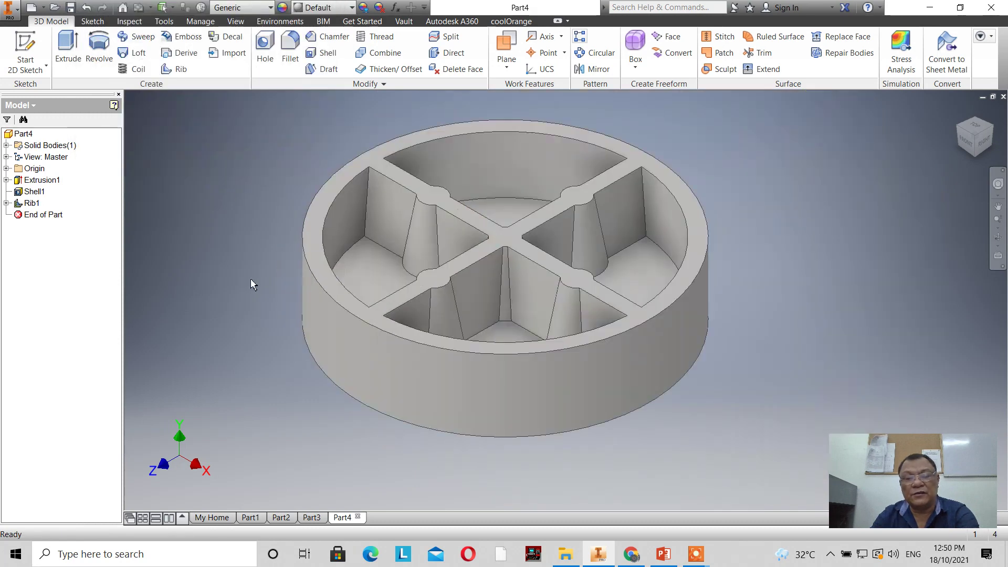
Step: After checking the bosses in the Right view, change Rib1's boss offset to 1 mm
{"action": "scroll", "coordinate": [256, 276], "scroll_direction": "up", "scroll_amount": 3}
{"action": "scroll", "coordinate": [256, 275], "scroll_direction": "down", "scroll_amount": 3}
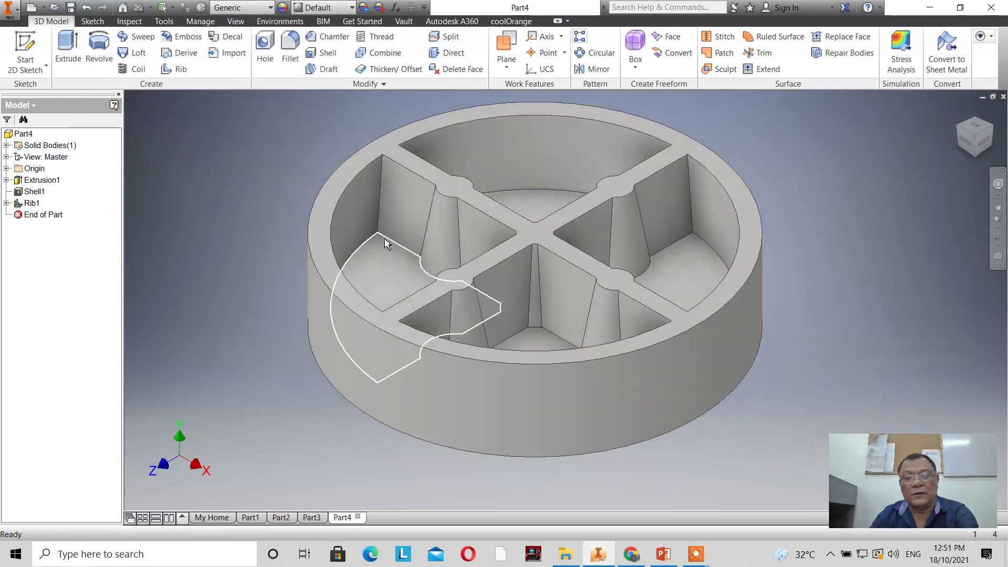
{"action": "left_click", "coordinate": [983, 149]}
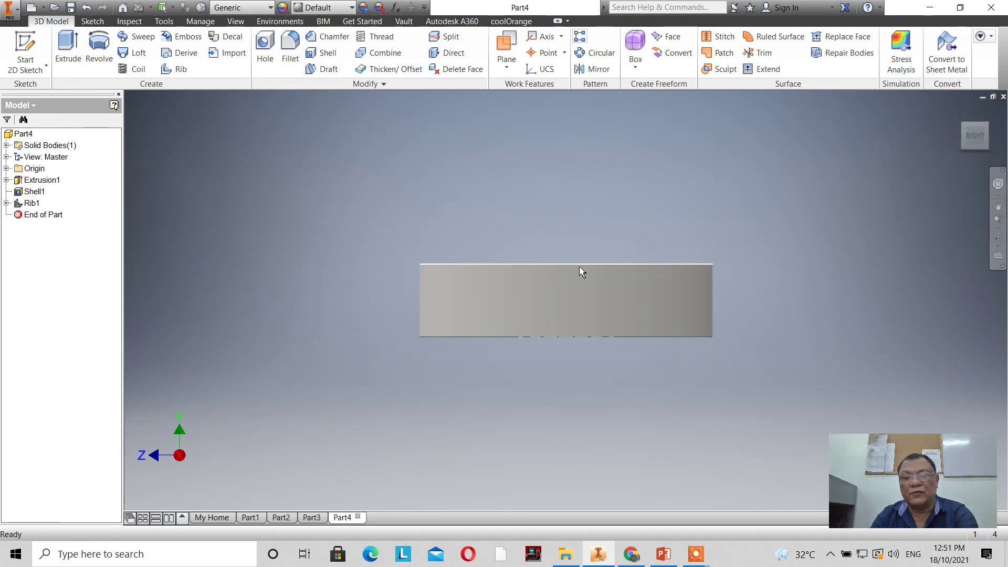
{"action": "left_click", "coordinate": [956, 111]}
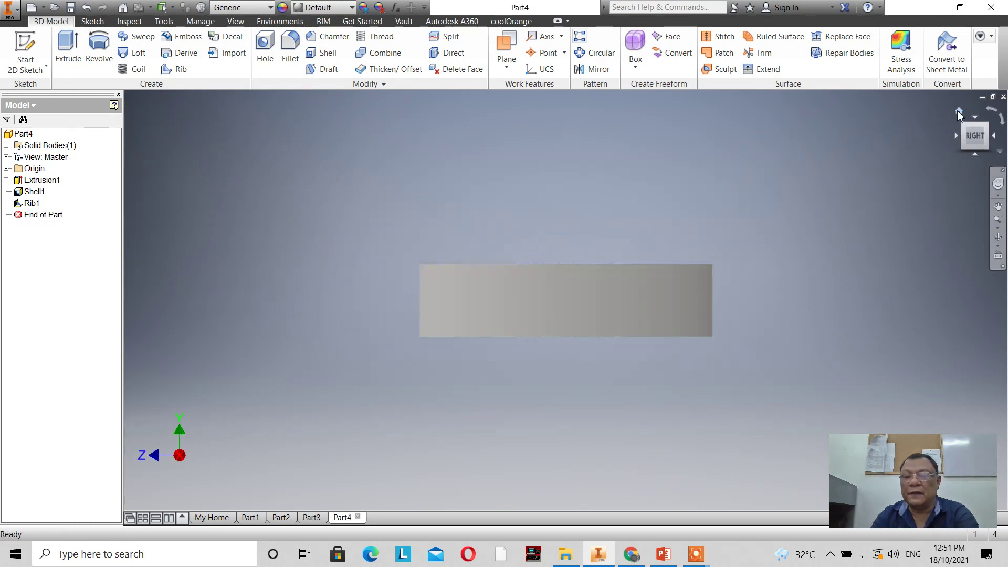
{"action": "scroll", "coordinate": [651, 414], "scroll_direction": "up", "scroll_amount": 5}
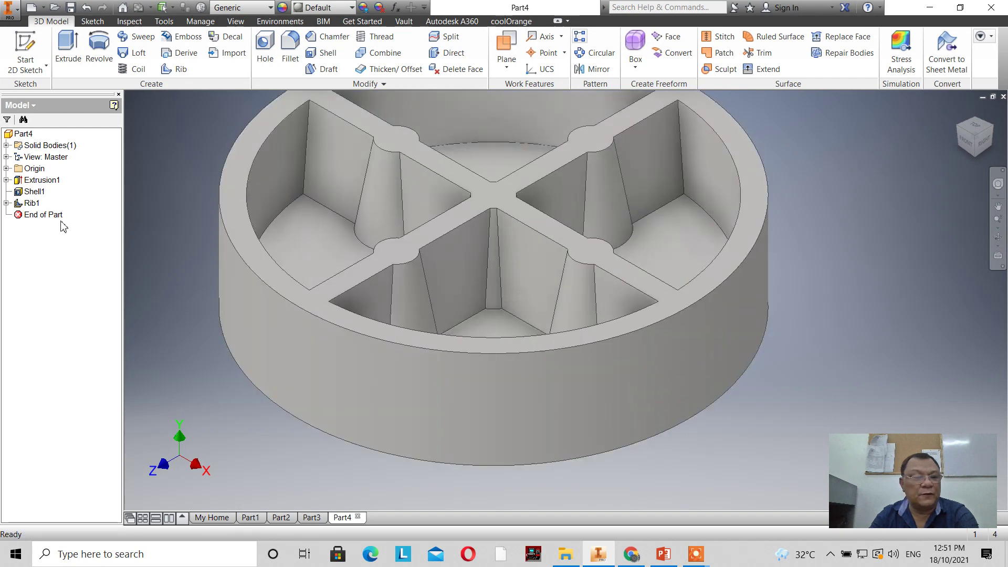
{"action": "double_click", "coordinate": [29, 207]}
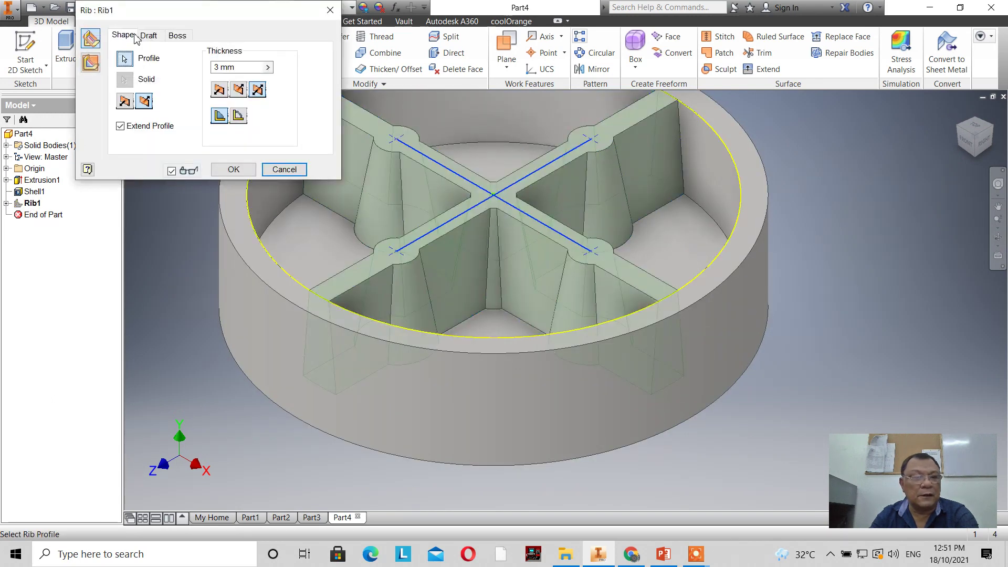
{"action": "left_click", "coordinate": [177, 35]}
{"action": "left_click", "coordinate": [146, 111]}
{"action": "type", "text": "1"}
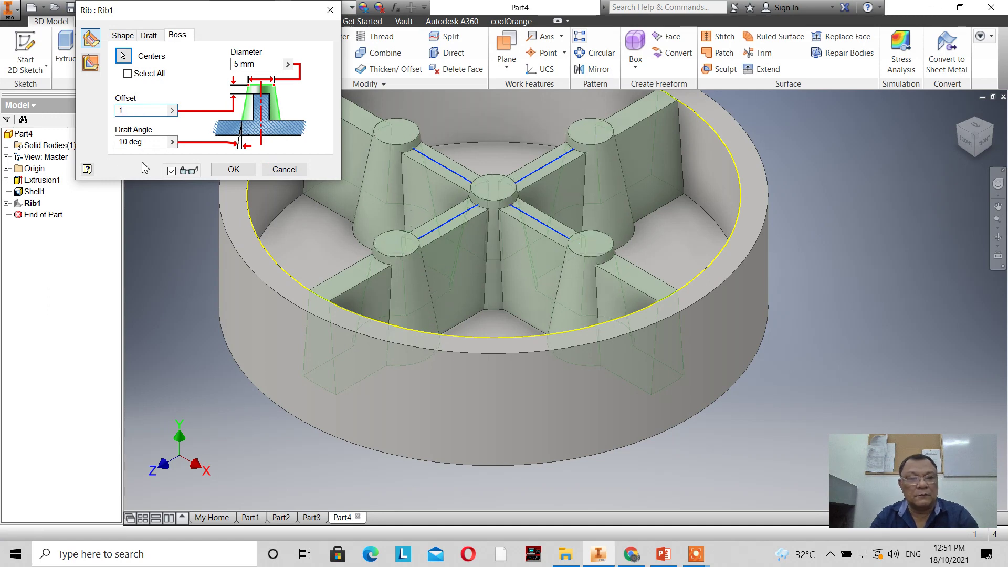
{"action": "left_click", "coordinate": [231, 170]}
{"action": "key", "text": "F6"}
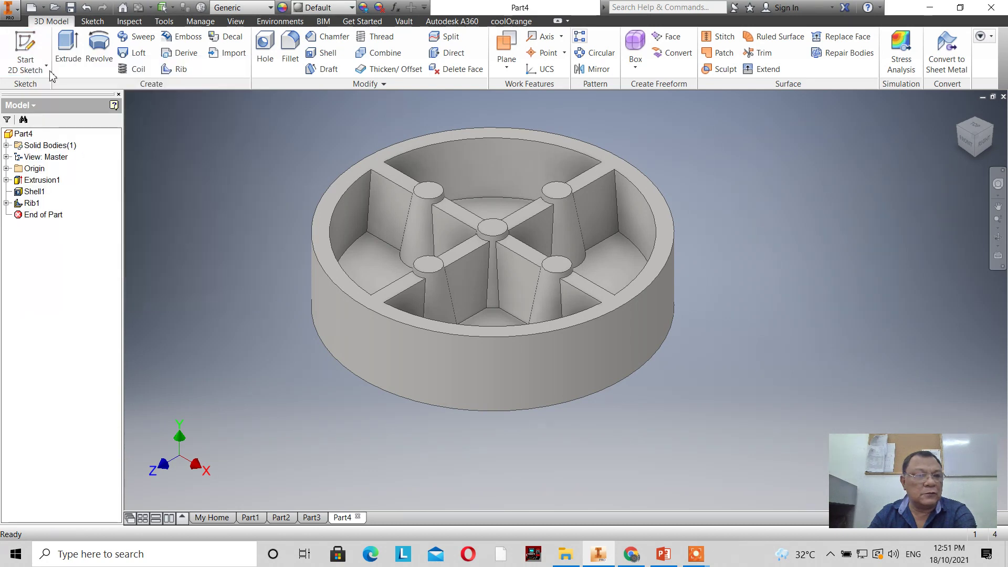
Step: Start a new 2D sketch on the part's YZ Plane
{"action": "left_click", "coordinate": [33, 46]}
{"action": "left_click", "coordinate": [6, 168]}
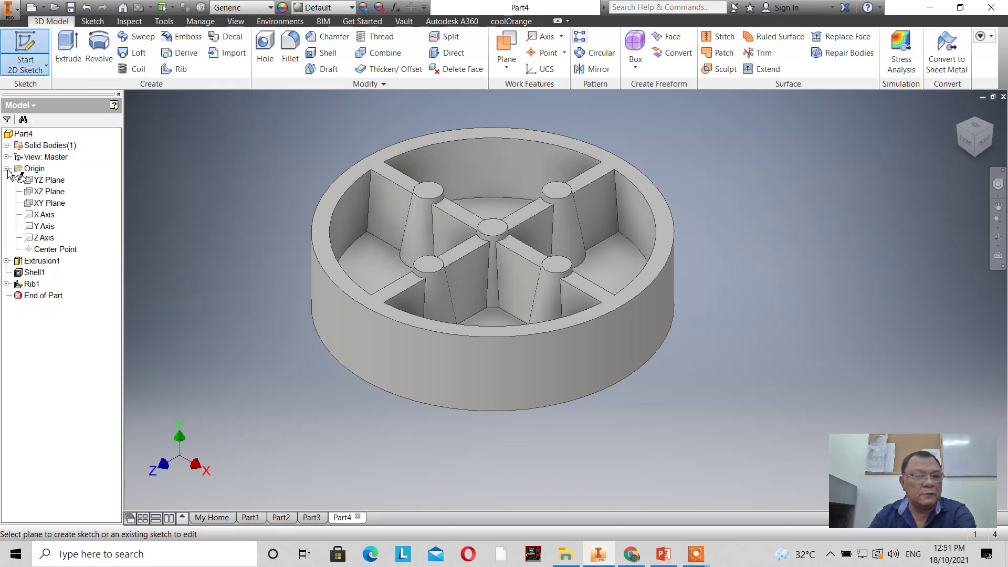
{"action": "left_click", "coordinate": [34, 182]}
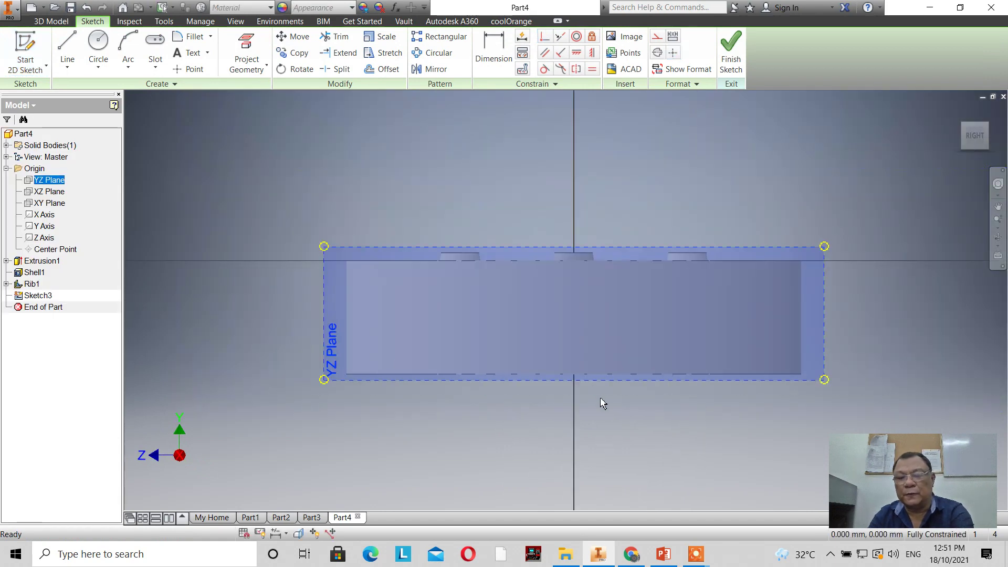
Step: Slice the graphics to reveal the cup's cross-section in the sketch
{"action": "right_click", "coordinate": [341, 159]}
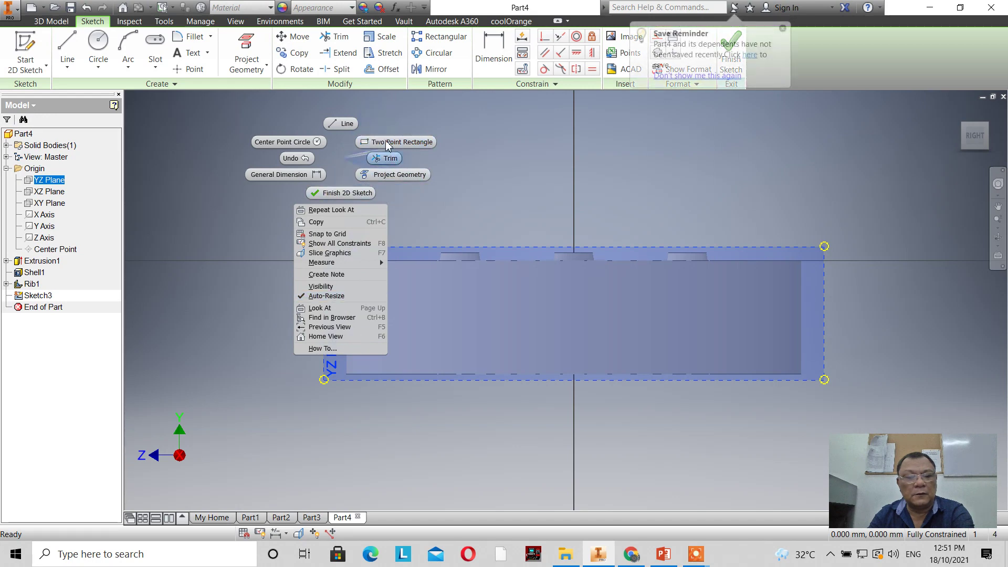
{"action": "left_click", "coordinate": [344, 255]}
{"action": "scroll", "coordinate": [368, 199], "scroll_direction": "up", "scroll_amount": 2}
{"action": "scroll", "coordinate": [315, 163], "scroll_direction": "down", "scroll_amount": 2}
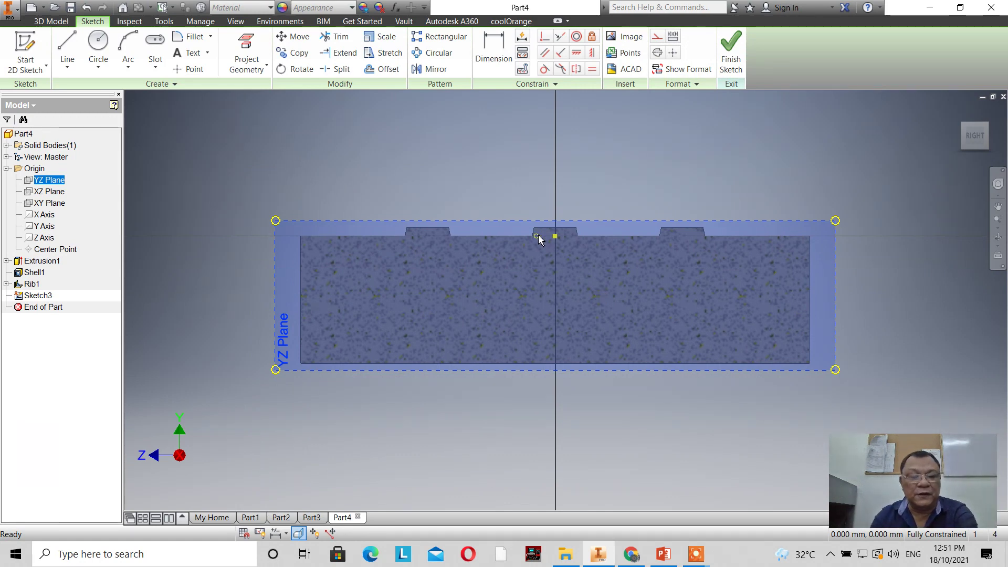
Step: Project the top edge and draw a circle centred on the origin reaching the rim
{"action": "key", "text": "p"}
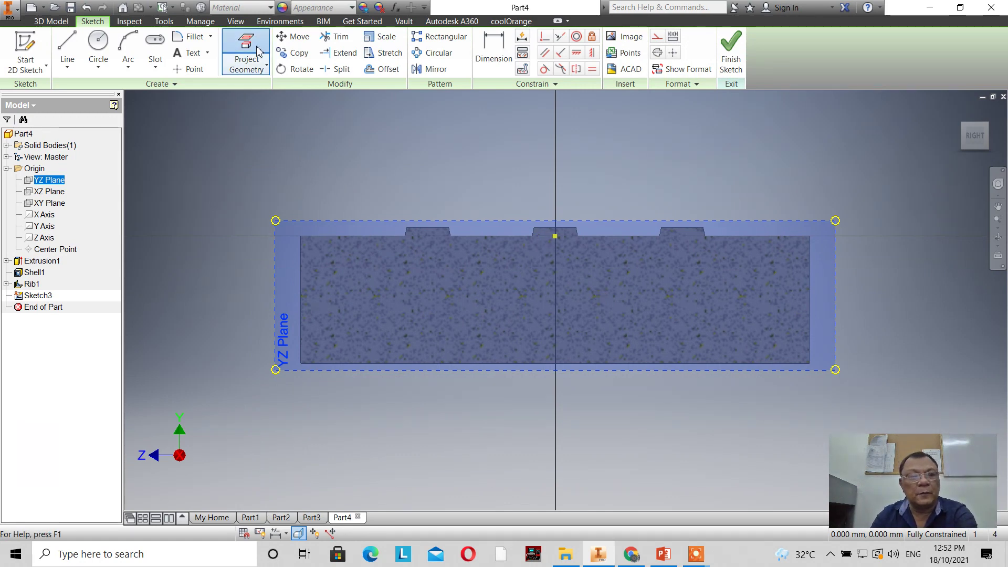
{"action": "left_click", "coordinate": [320, 237]}
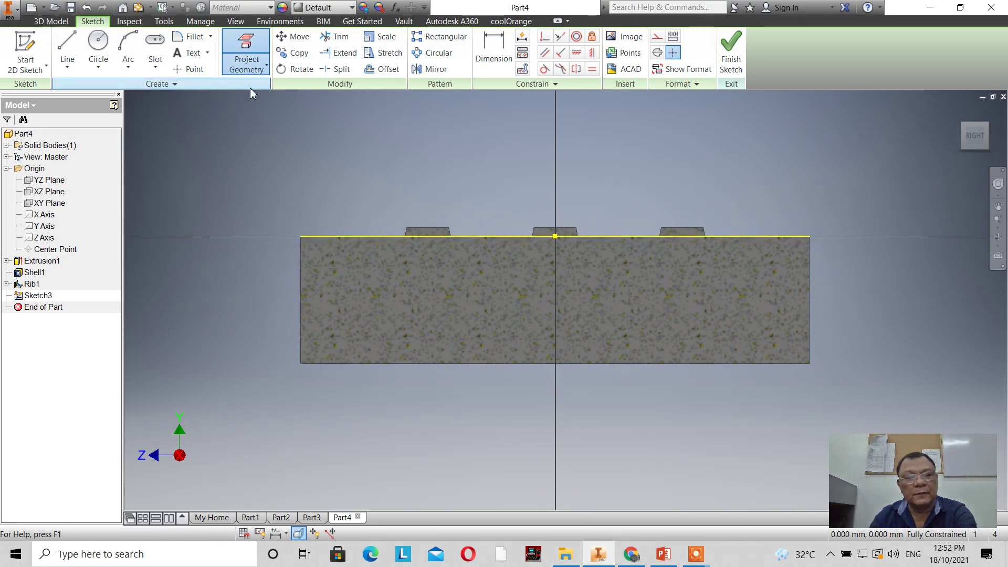
{"action": "left_click", "coordinate": [98, 47]}
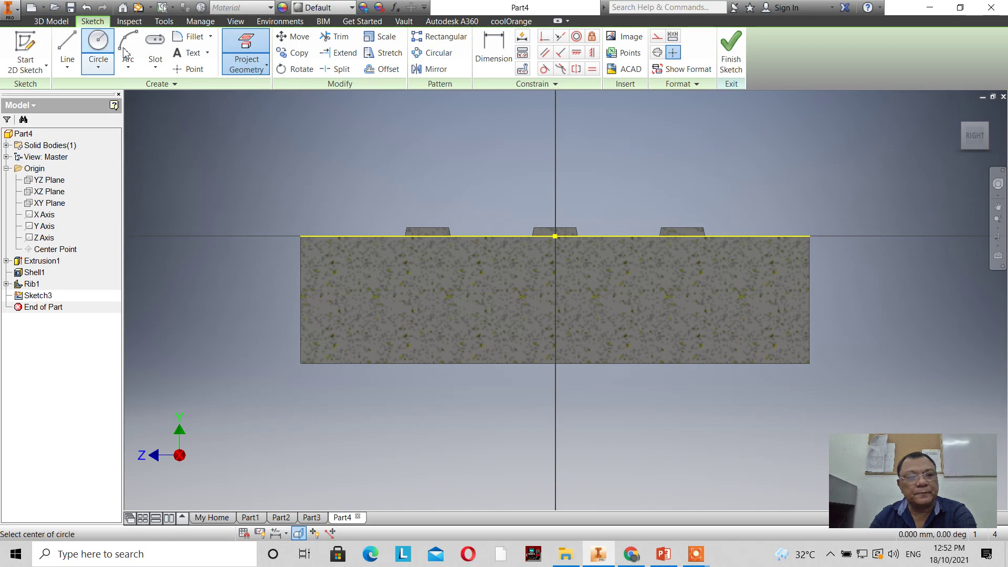
{"action": "left_click", "coordinate": [555, 236]}
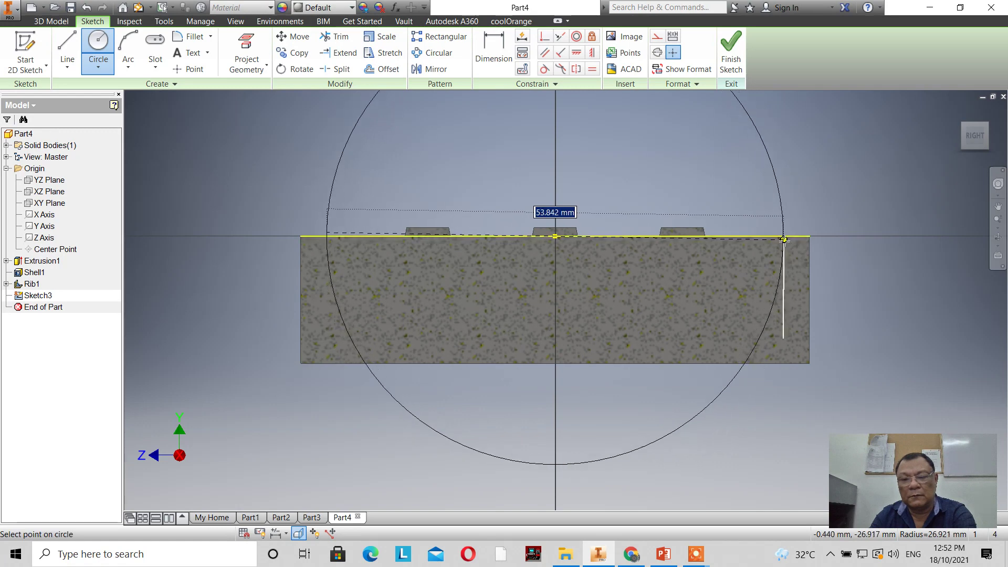
{"action": "left_click", "coordinate": [783, 236]}
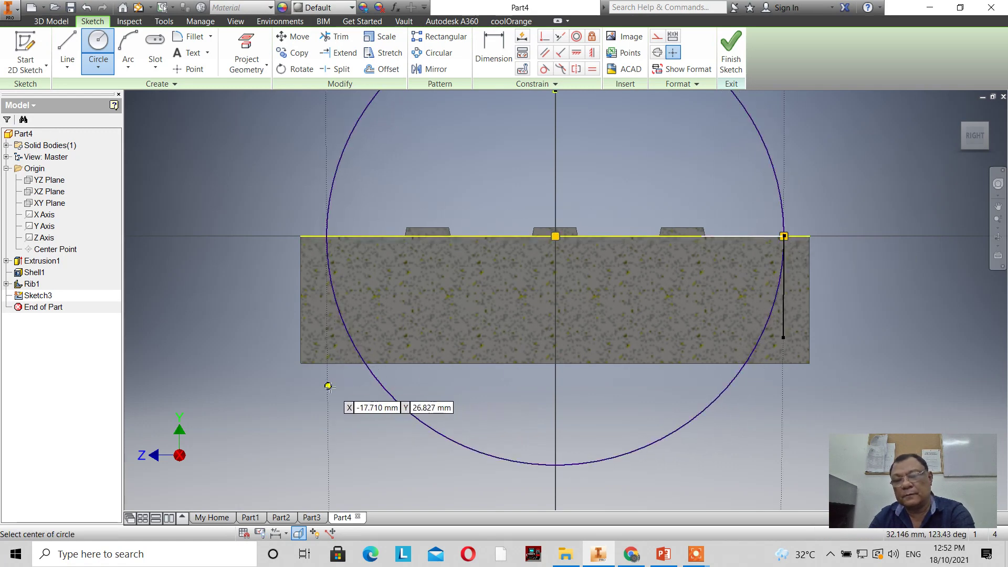
{"action": "right_click", "coordinate": [328, 386]}
{"action": "key", "text": "Escape"}
{"action": "key", "text": "Escape"}
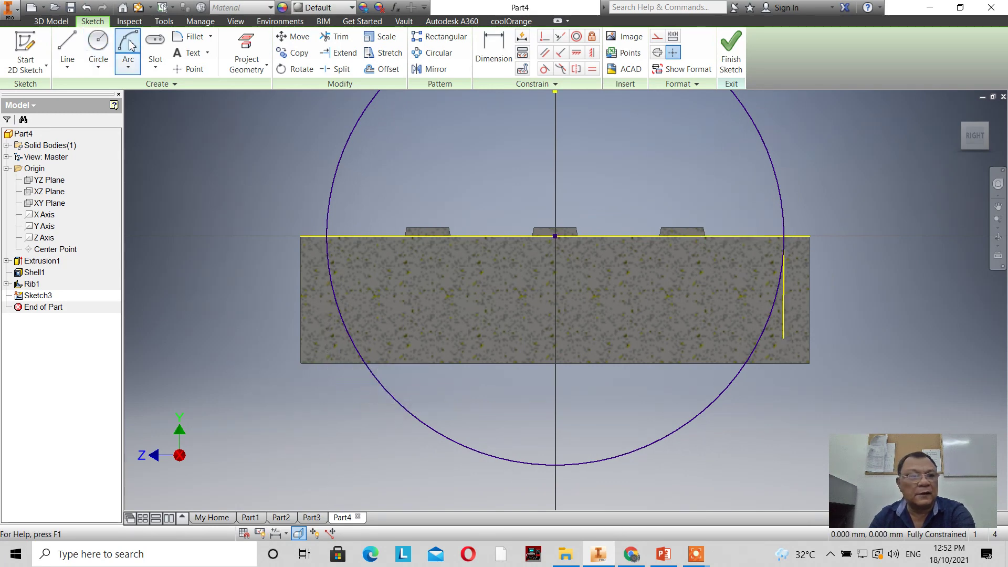
Step: Undo the misplaced circle and redraw it with its radius on the top edge
{"action": "left_click", "coordinate": [87, 8]}
{"action": "left_click", "coordinate": [98, 42]}
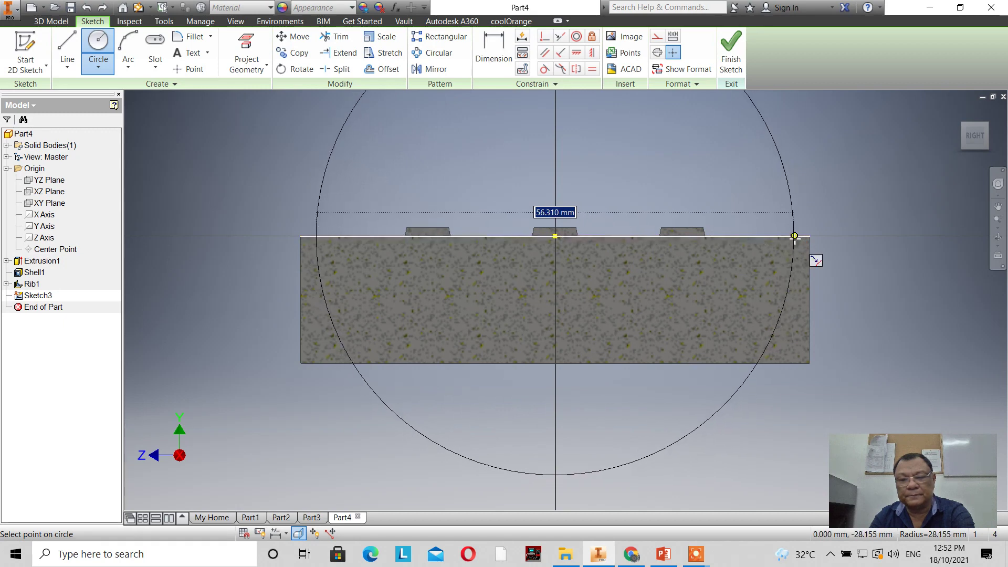
{"action": "left_click", "coordinate": [793, 243]}
{"action": "right_click", "coordinate": [198, 298]}
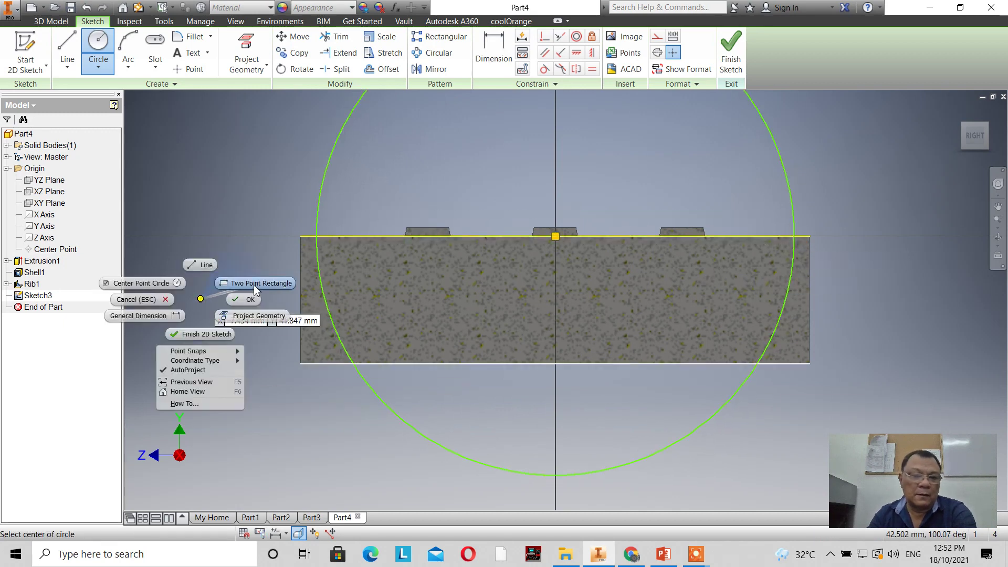
{"action": "left_click", "coordinate": [249, 283]}
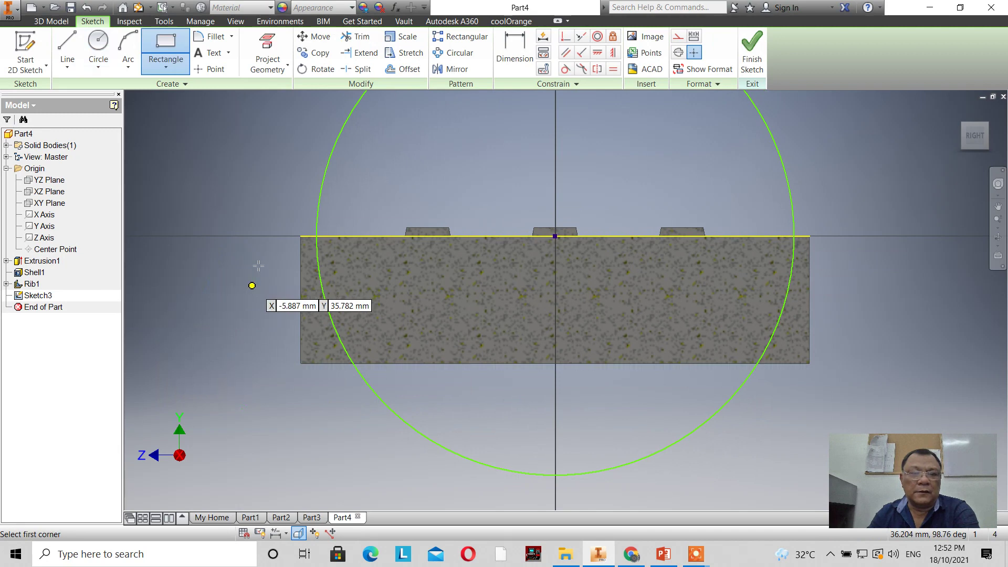
Step: Trim away the circle below the top edge, leaving a semicircular arch, and finish the sketch
{"action": "left_click", "coordinate": [357, 36]}
{"action": "left_click", "coordinate": [320, 273]}
{"action": "scroll", "coordinate": [671, 288], "scroll_direction": "down", "scroll_amount": 2}
{"action": "scroll", "coordinate": [671, 288], "scroll_direction": "up", "scroll_amount": 2}
{"action": "scroll", "coordinate": [670, 288], "scroll_direction": "down", "scroll_amount": 2}
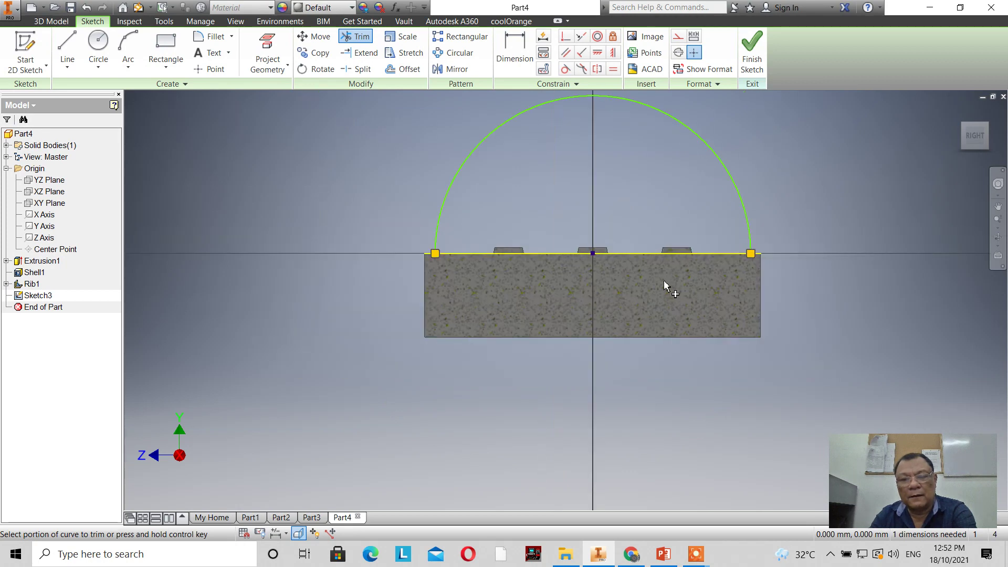
{"action": "left_click", "coordinate": [752, 50]}
{"action": "scroll", "coordinate": [548, 331], "scroll_direction": "up", "scroll_amount": 3}
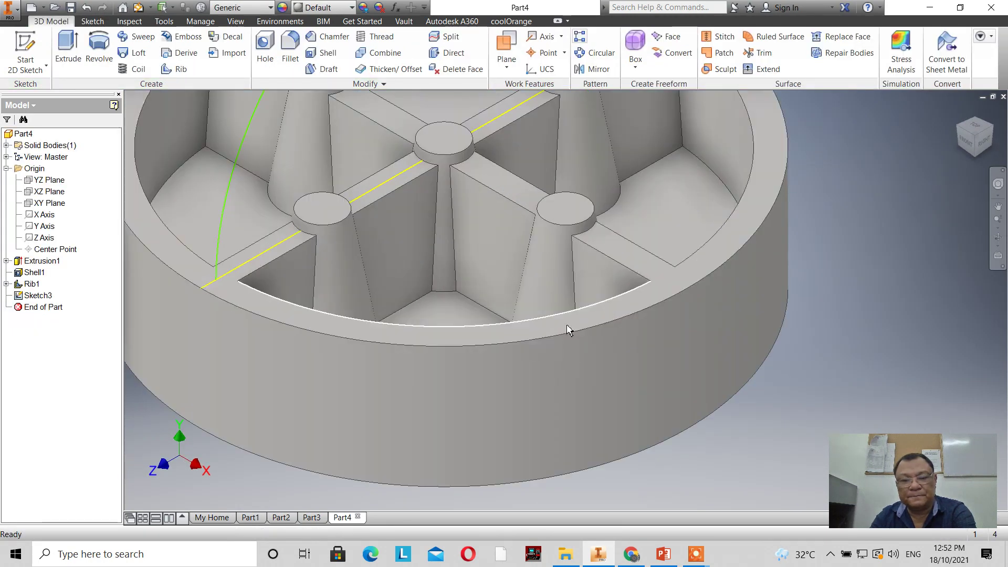
Step: Start a rib from the arc profile, parallel to the sketch plane with Finite extent
{"action": "scroll", "coordinate": [518, 268], "scroll_direction": "down", "scroll_amount": 3}
{"action": "scroll", "coordinate": [518, 268], "scroll_direction": "up", "scroll_amount": 1}
{"action": "scroll", "coordinate": [517, 273], "scroll_direction": "down", "scroll_amount": 1}
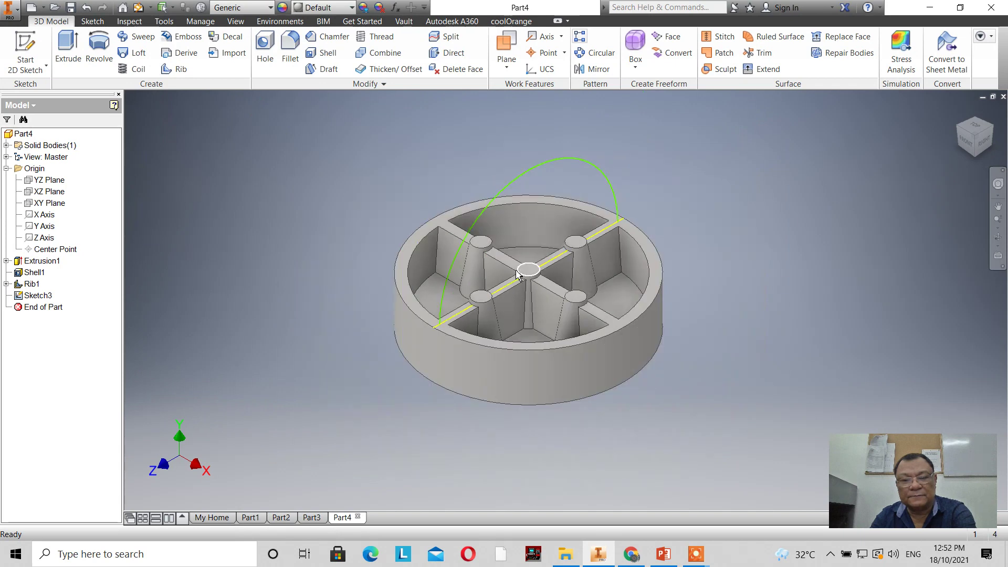
{"action": "scroll", "coordinate": [518, 273], "scroll_direction": "up", "scroll_amount": 2}
{"action": "scroll", "coordinate": [735, 294], "scroll_direction": "down", "scroll_amount": 2}
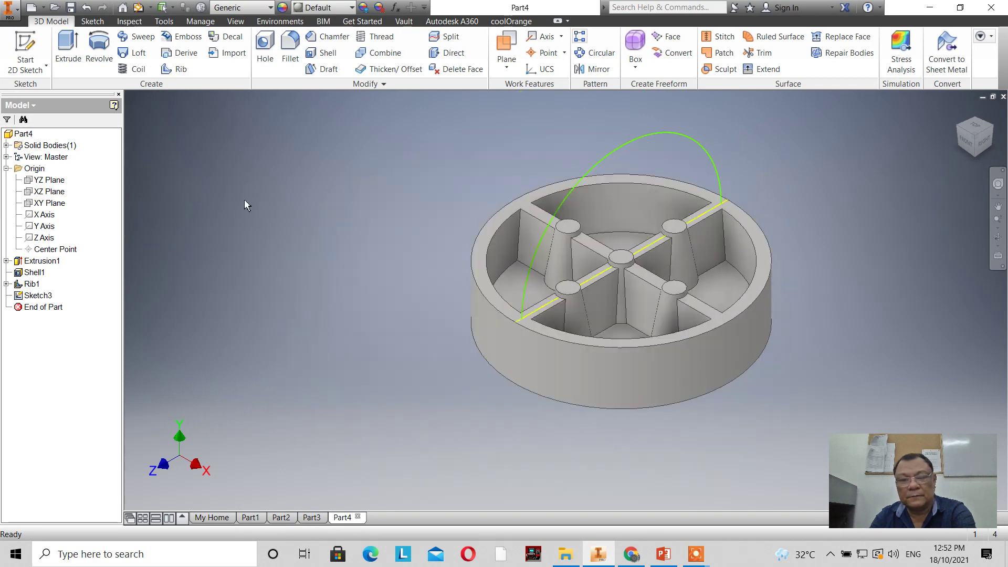
{"action": "left_click", "coordinate": [174, 69]}
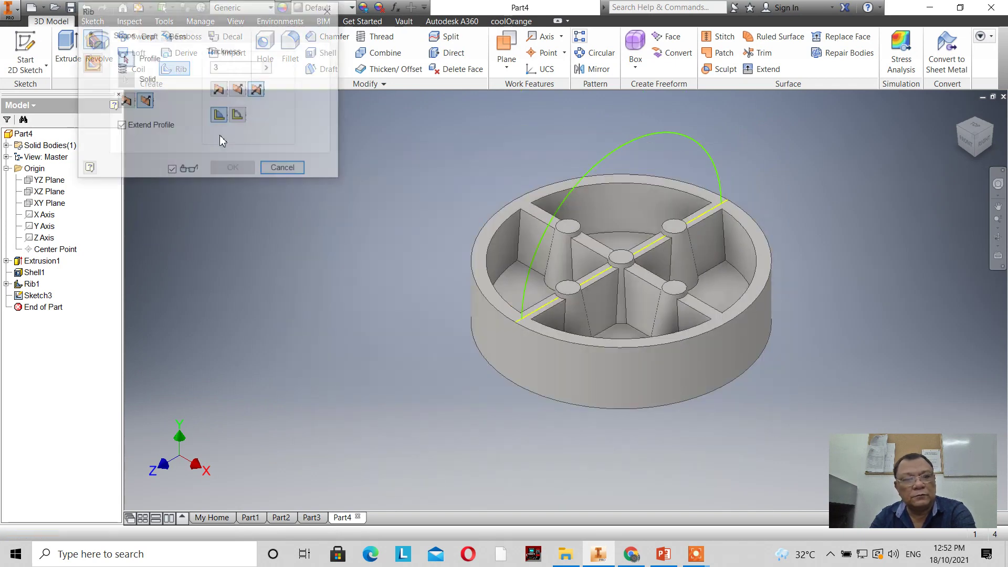
{"action": "left_click", "coordinate": [625, 153]}
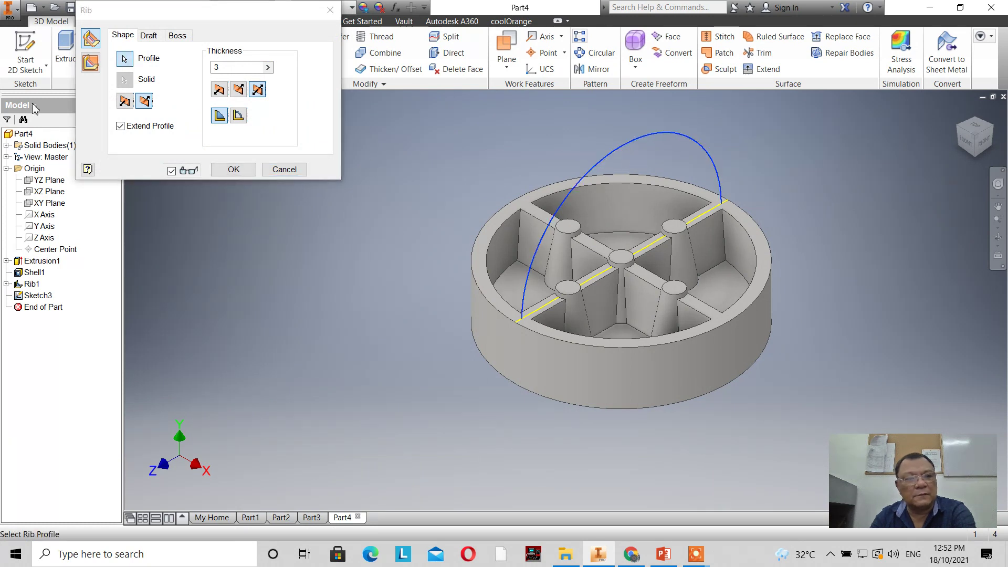
{"action": "left_click", "coordinate": [90, 63]}
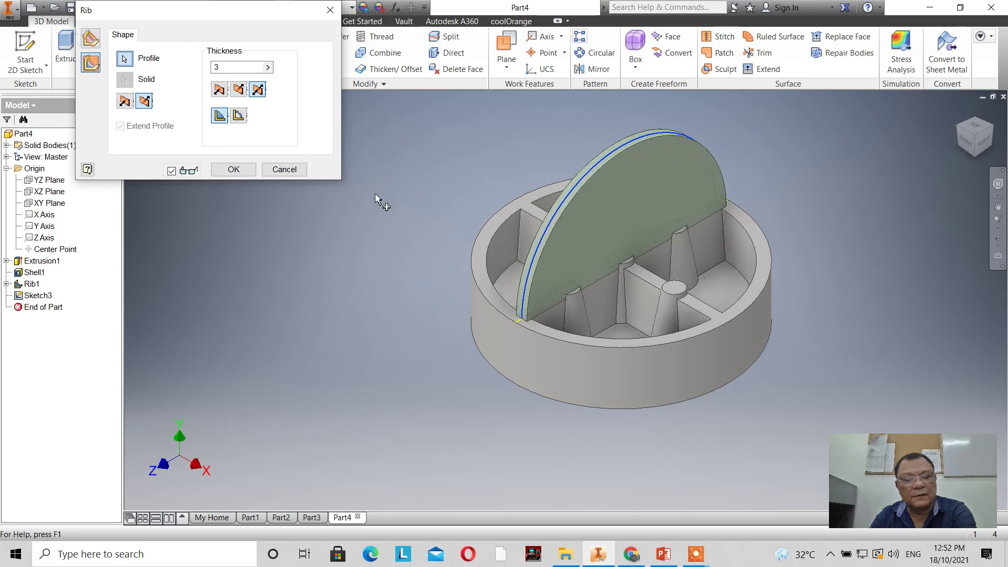
{"action": "scroll", "coordinate": [561, 161], "scroll_direction": "up", "scroll_amount": 4}
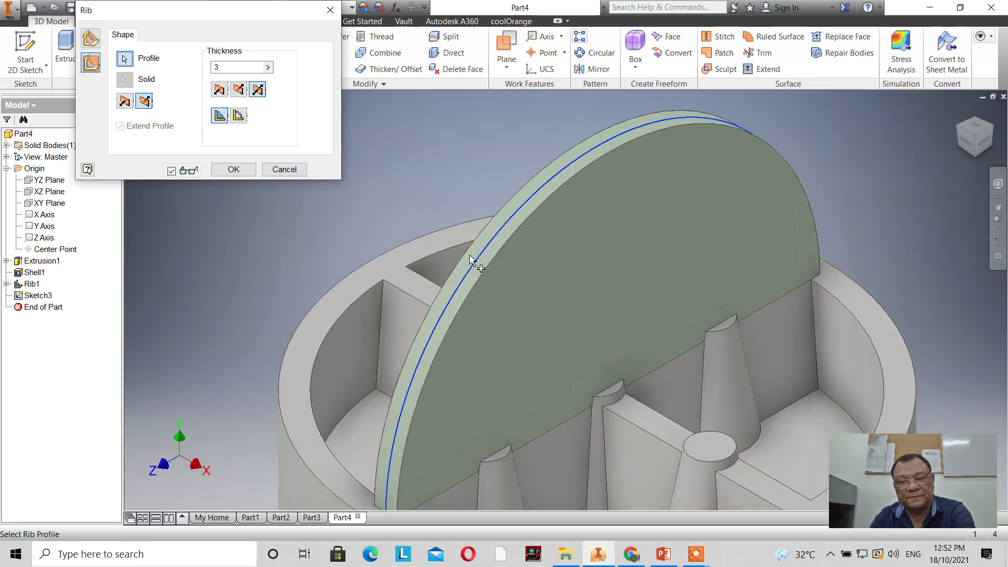
{"action": "left_click", "coordinate": [238, 117]}
Step: Try the rib thickness sides and direction flips, settling on thickness centred on the arc
{"action": "scroll", "coordinate": [420, 160], "scroll_direction": "down", "scroll_amount": 2}
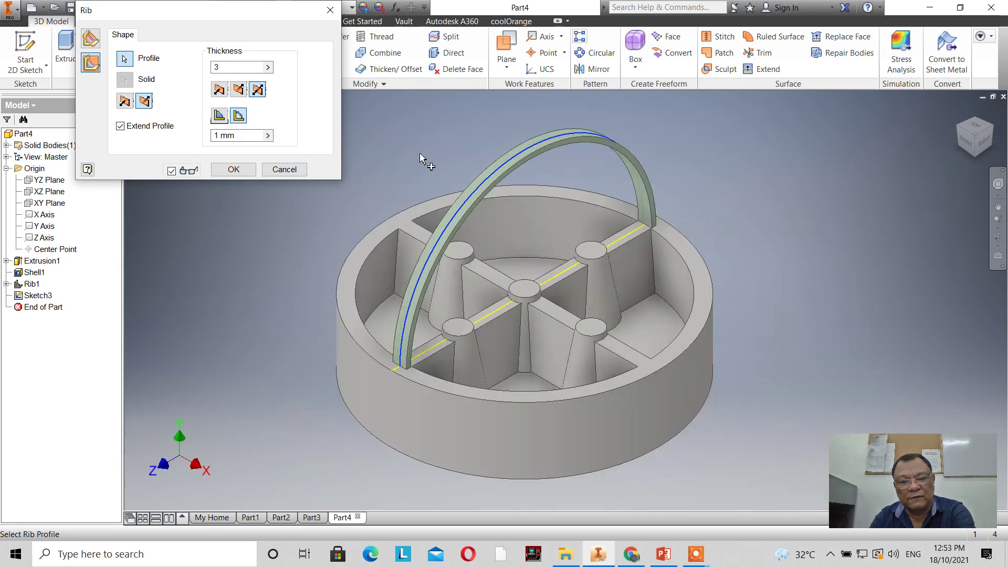
{"action": "scroll", "coordinate": [420, 157], "scroll_direction": "up", "scroll_amount": 3}
{"action": "scroll", "coordinate": [420, 158], "scroll_direction": "down", "scroll_amount": 2}
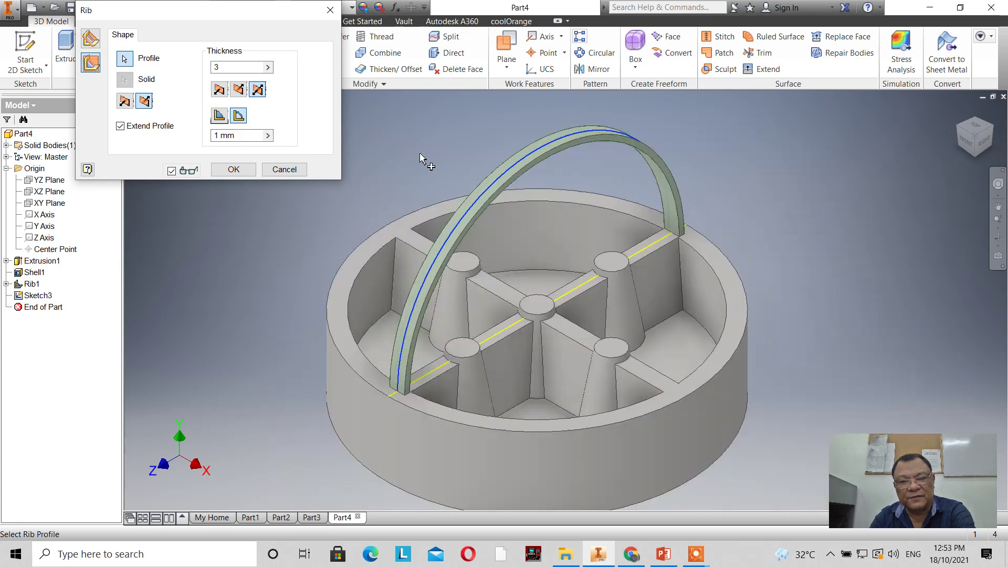
{"action": "left_click", "coordinate": [240, 90]}
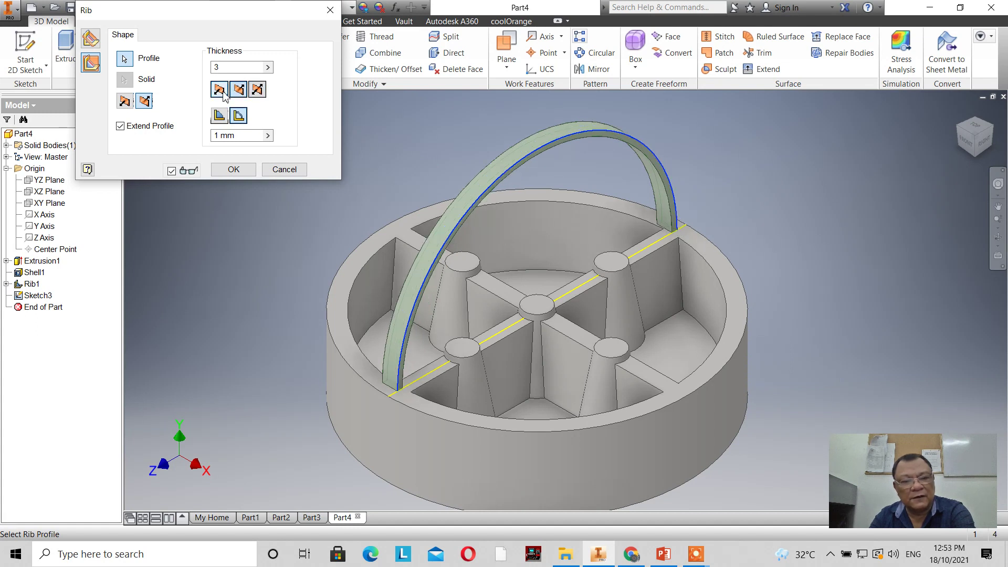
{"action": "left_click", "coordinate": [220, 91]}
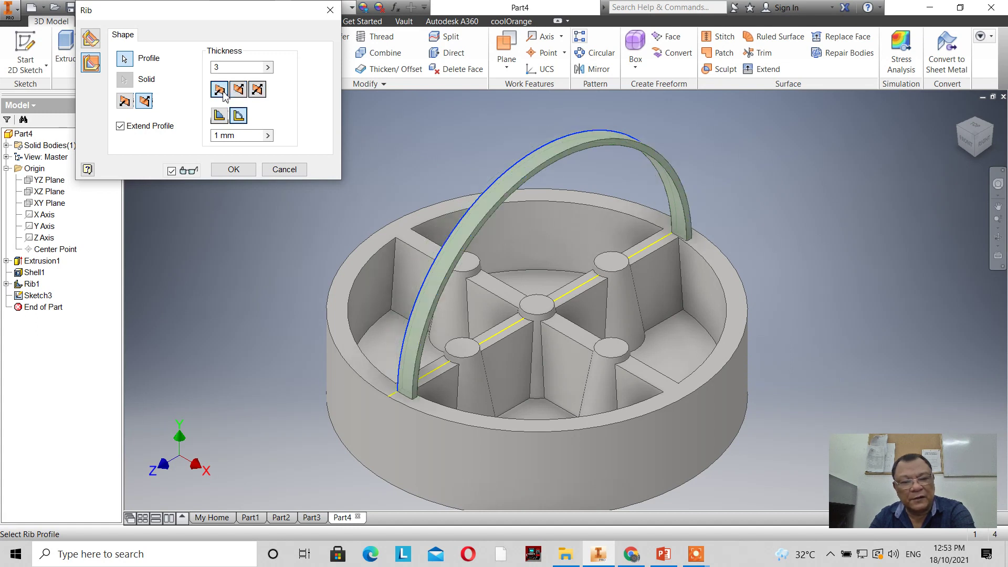
{"action": "left_click", "coordinate": [256, 93]}
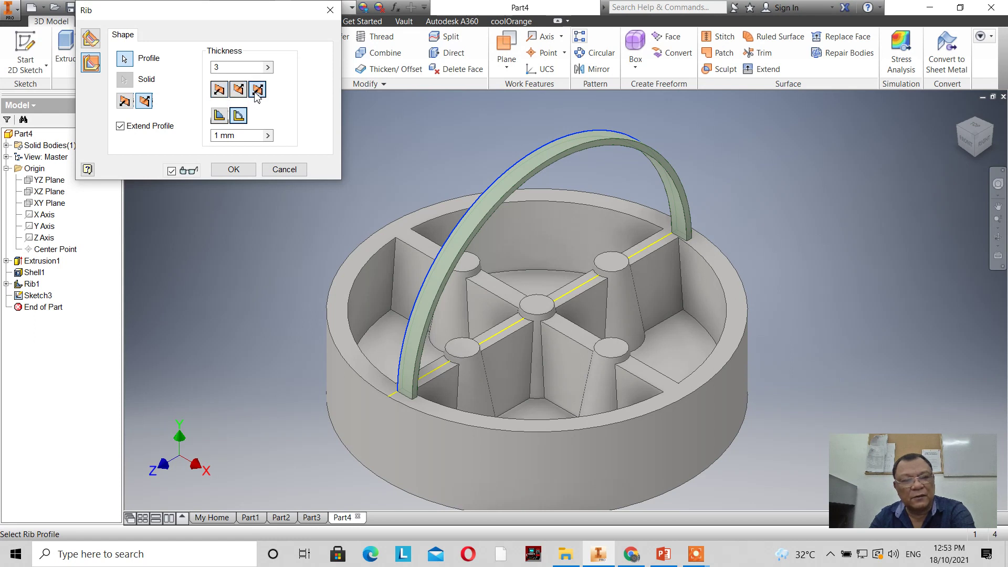
{"action": "left_click", "coordinate": [126, 102]}
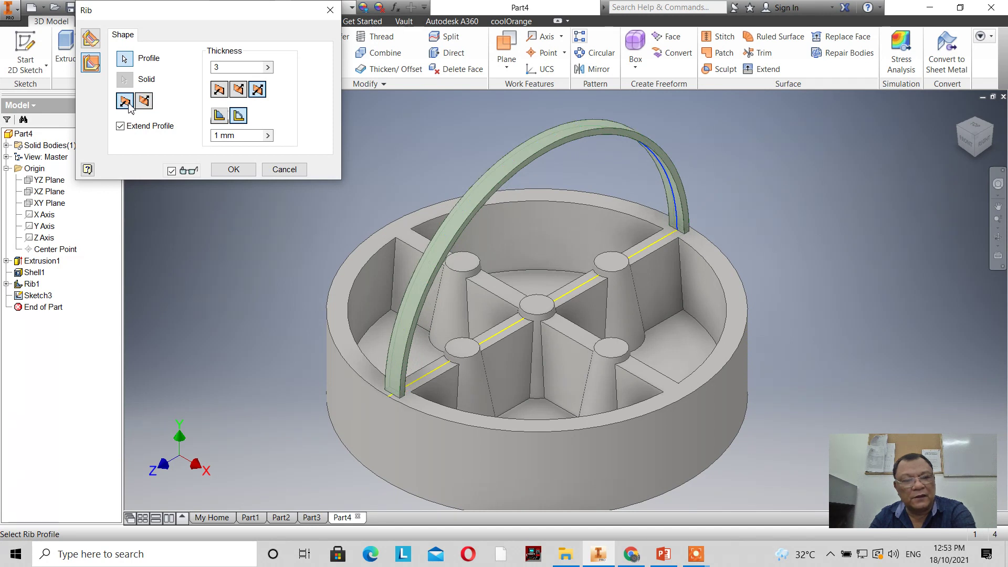
{"action": "left_click", "coordinate": [147, 103]}
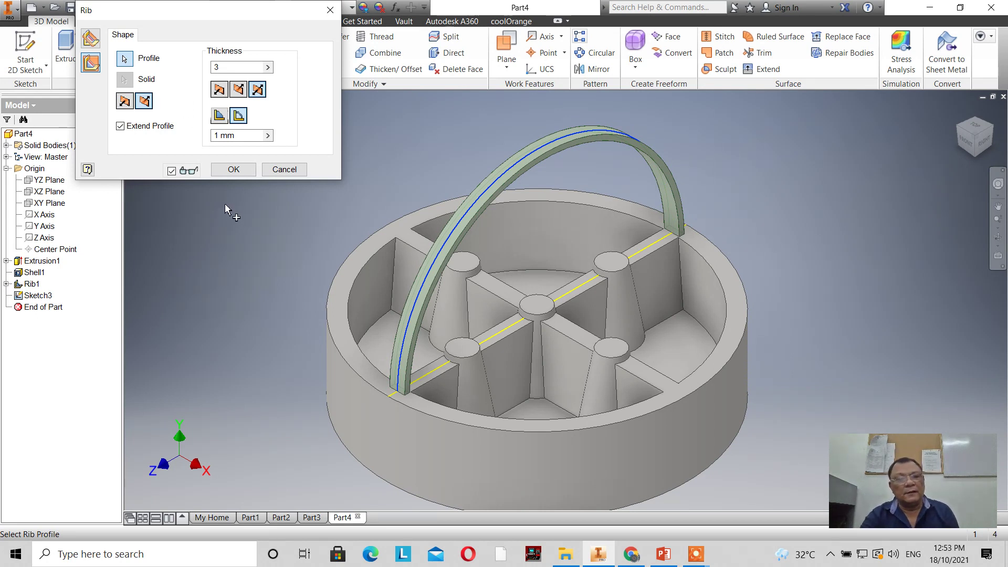
Step: Set the rib value to 3 mm and create the arched handle Rib2
{"action": "double_click", "coordinate": [241, 136]}
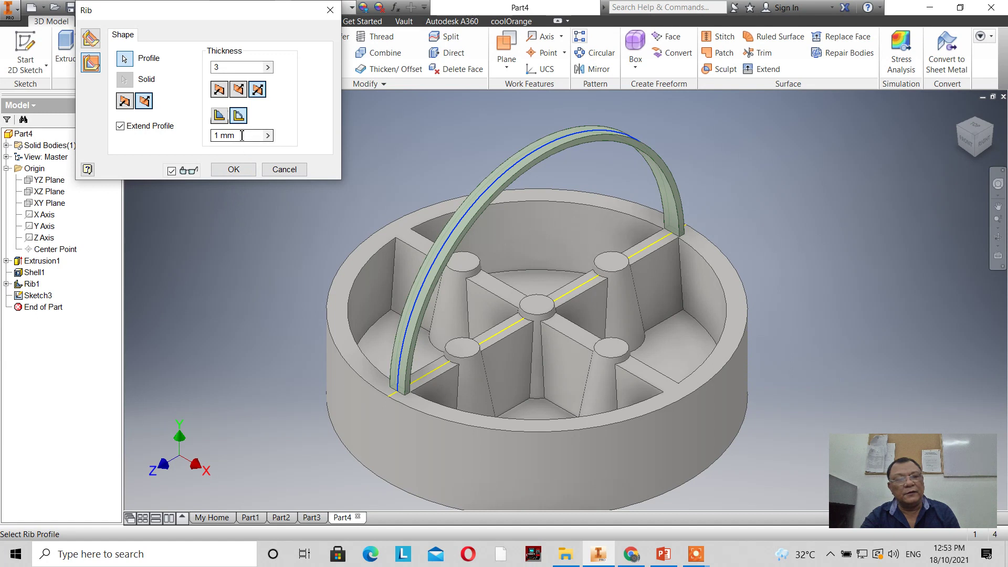
{"action": "type", "text": "3"}
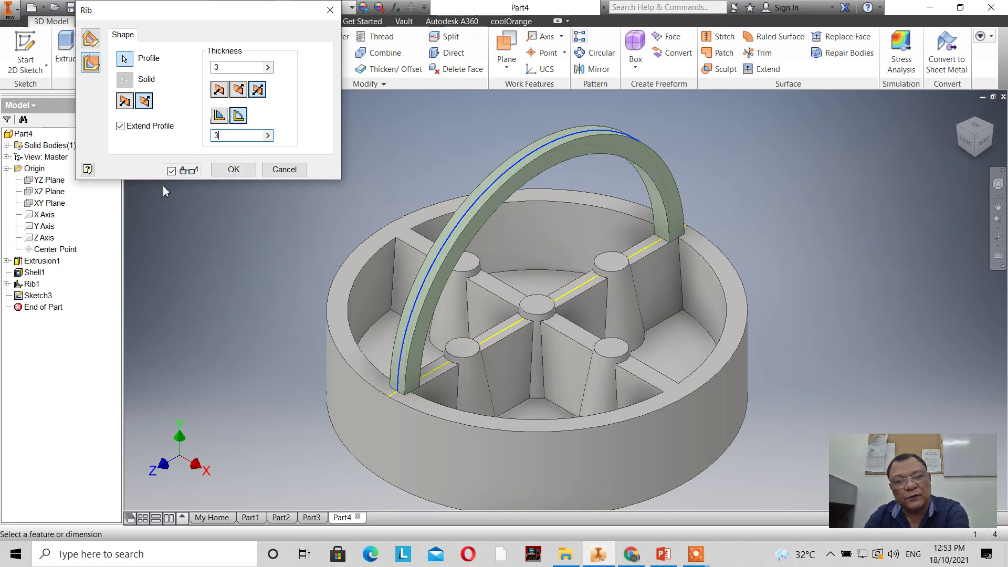
{"action": "left_click", "coordinate": [234, 169]}
{"action": "scroll", "coordinate": [245, 209], "scroll_direction": "down", "scroll_amount": 3}
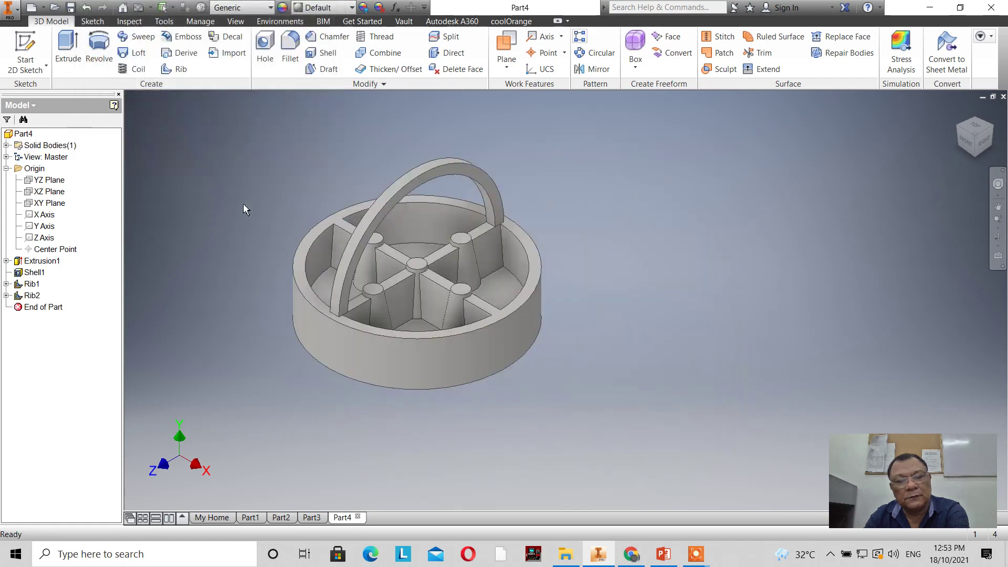
{"action": "scroll", "coordinate": [243, 209], "scroll_direction": "up", "scroll_amount": 3}
{"action": "scroll", "coordinate": [240, 206], "scroll_direction": "down", "scroll_amount": 2}
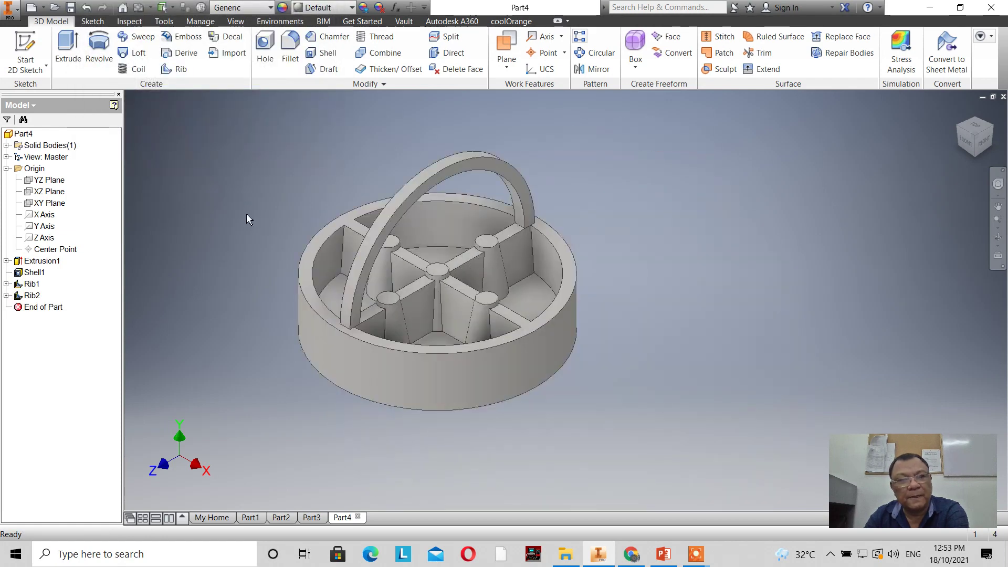
{"action": "scroll", "coordinate": [254, 256], "scroll_direction": "up", "scroll_amount": 3}
Step: Choose Driftwood from the Quick Access appearance list for the whole part
{"action": "scroll", "coordinate": [252, 244], "scroll_direction": "down", "scroll_amount": 2}
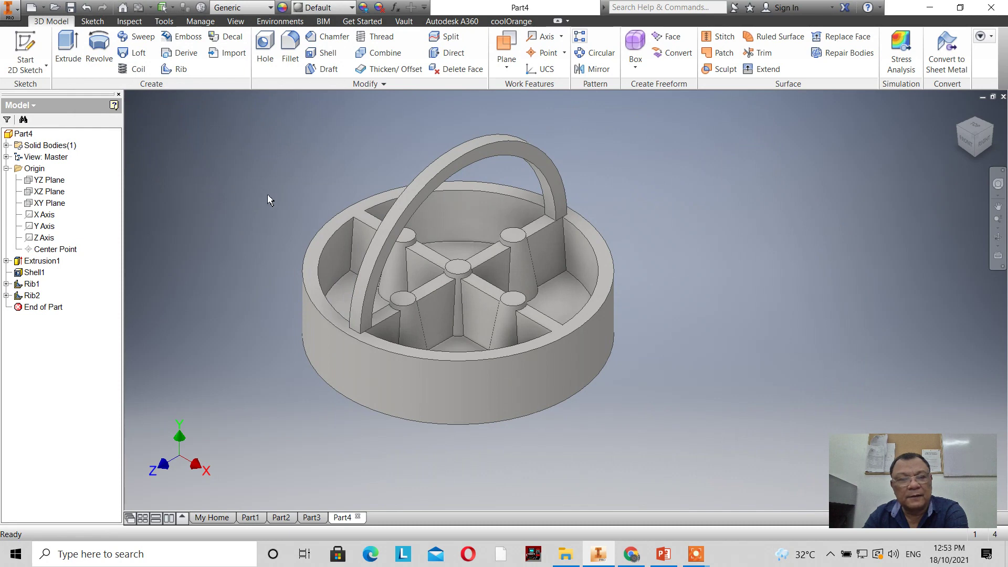
{"action": "left_click", "coordinate": [352, 7]}
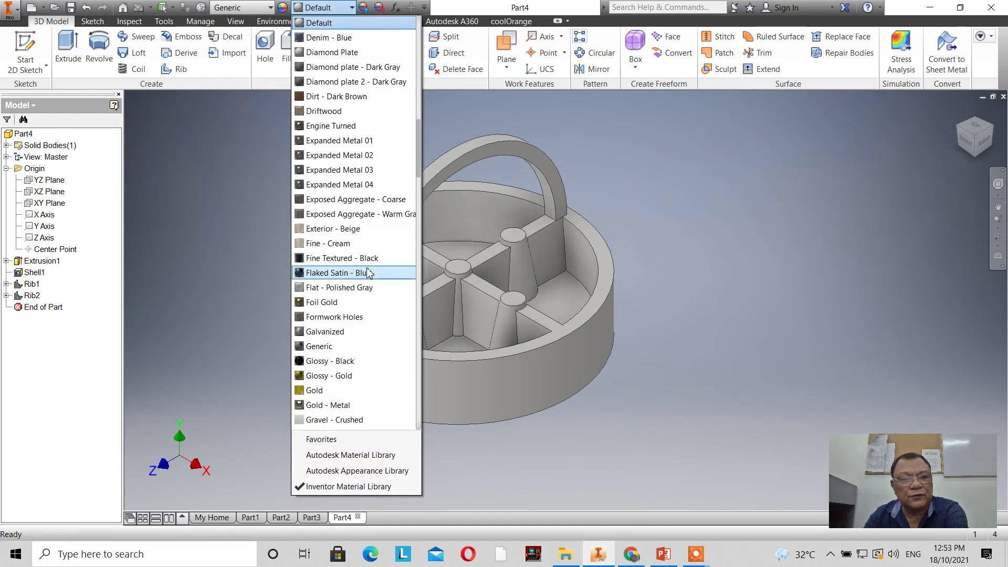
{"action": "left_click", "coordinate": [324, 110]}
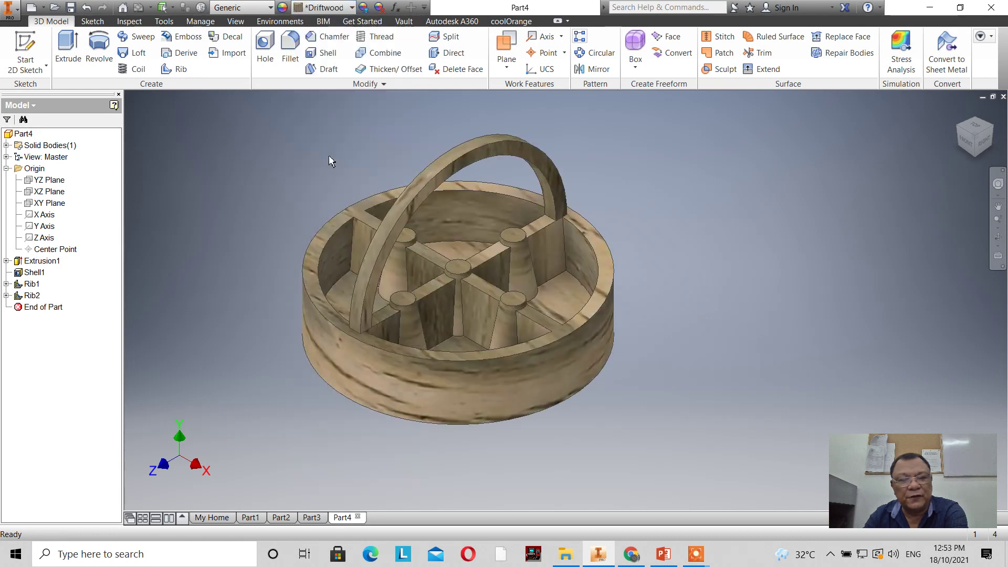
{"action": "scroll", "coordinate": [326, 152], "scroll_direction": "up", "scroll_amount": 3}
{"action": "scroll", "coordinate": [321, 152], "scroll_direction": "down", "scroll_amount": 2}
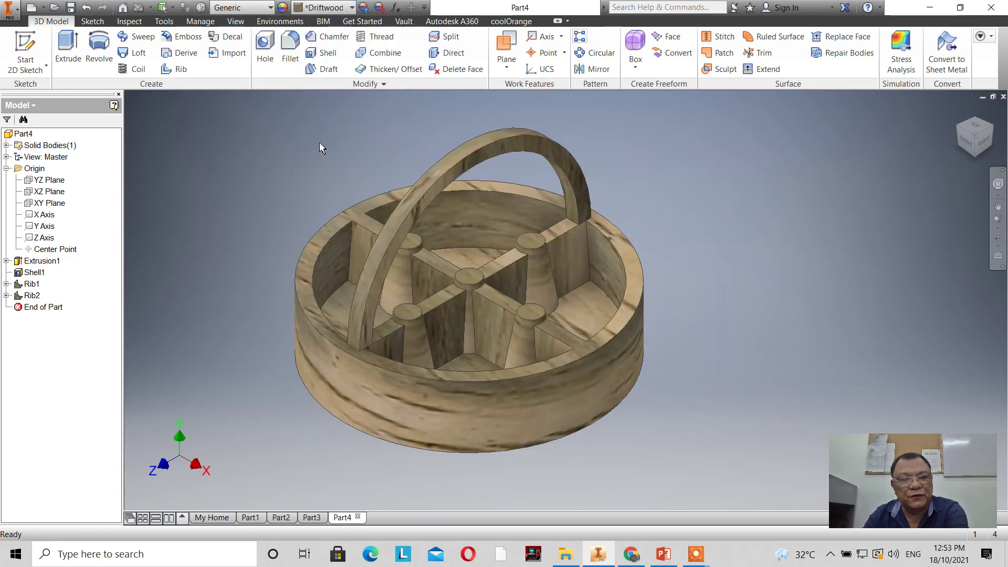
Step: Try a radius-1 loop fillet on the handle outline, then abandon the failed attempt
{"action": "left_click", "coordinate": [290, 50]}
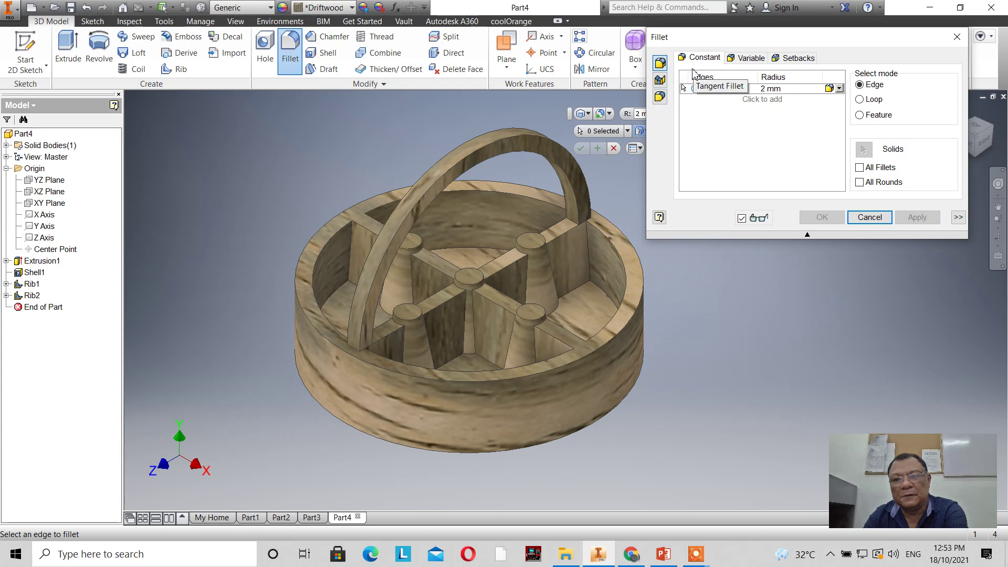
{"action": "left_click", "coordinate": [858, 101]}
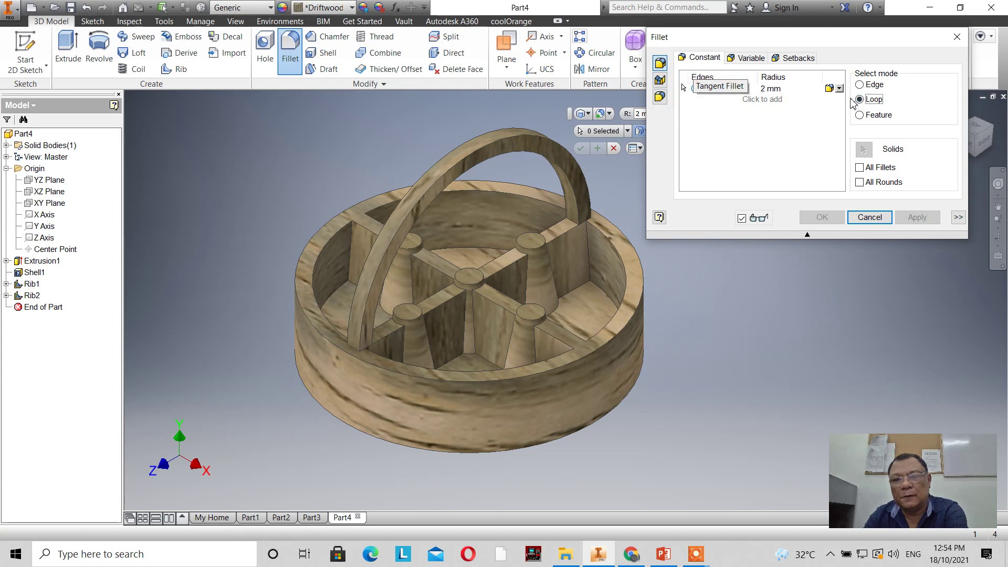
{"action": "left_click", "coordinate": [545, 158]}
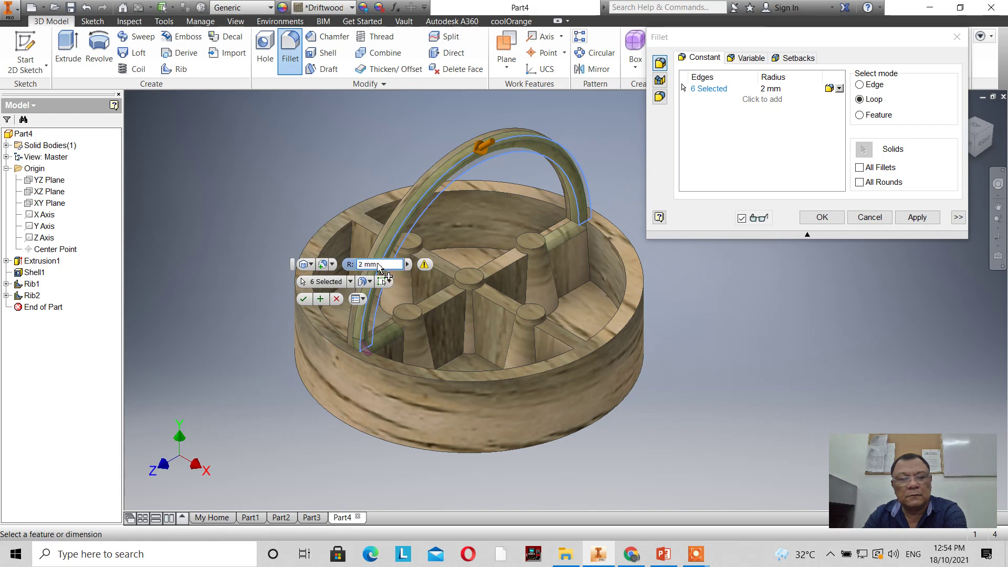
{"action": "type", "text": "1"}
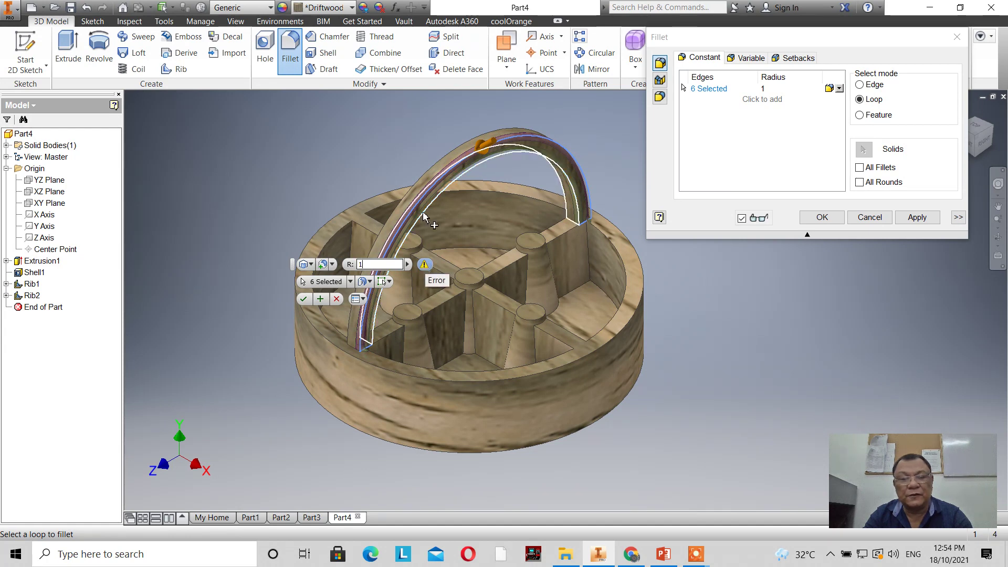
{"action": "left_click", "coordinate": [338, 300]}
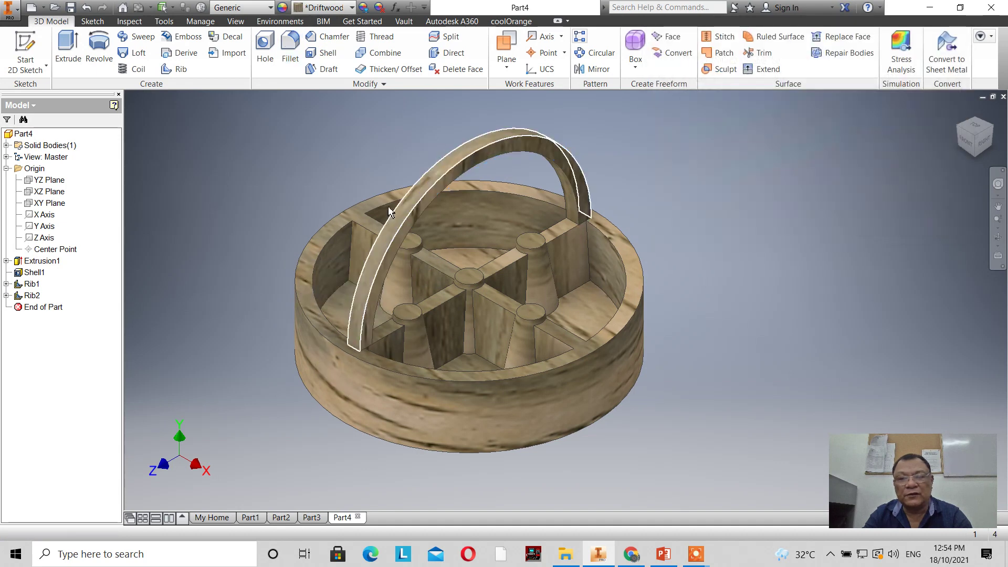
Step: Fillet all edges of the handle rib with a 1 mm radius
{"action": "left_click", "coordinate": [292, 58]}
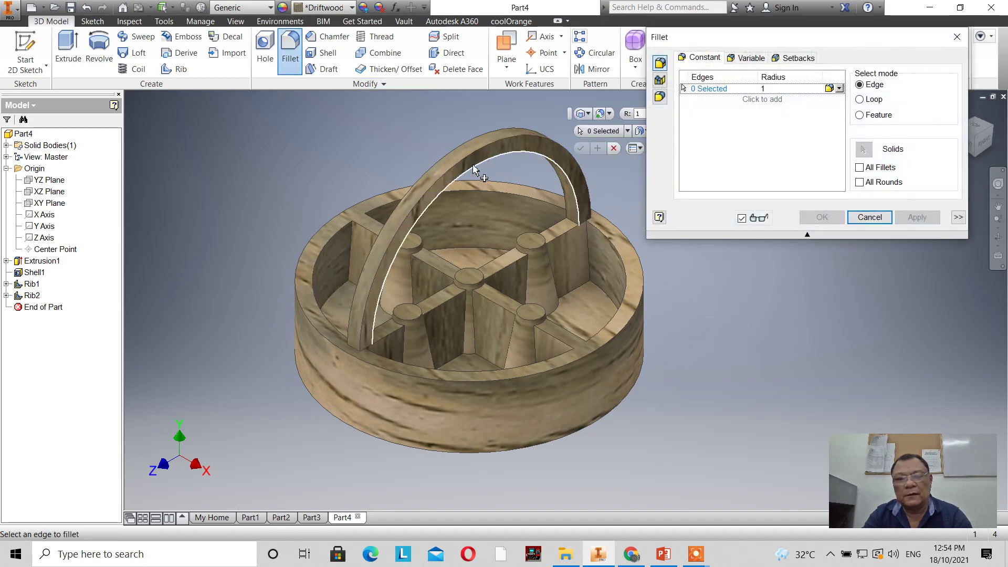
{"action": "left_click", "coordinate": [863, 115]}
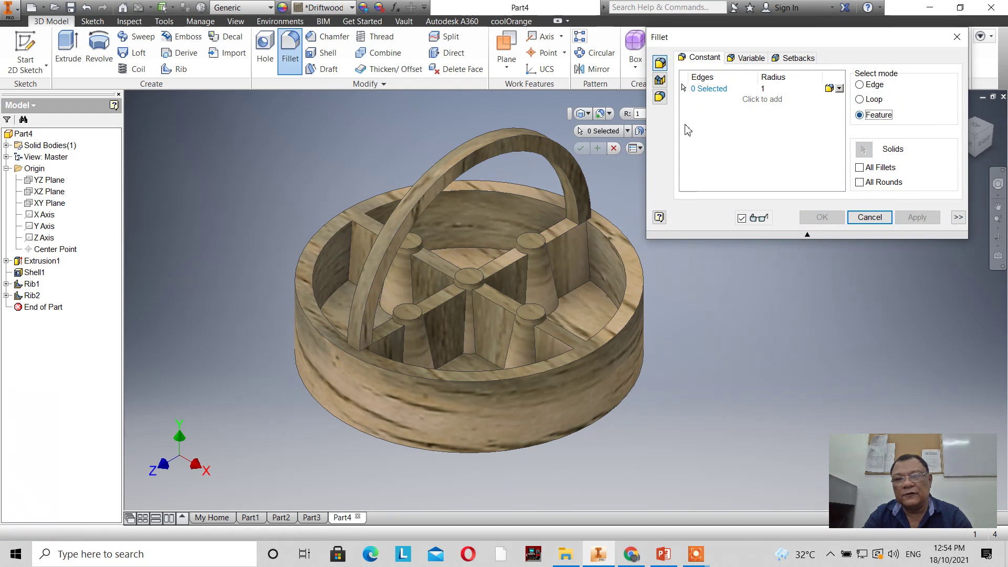
{"action": "left_click", "coordinate": [544, 154]}
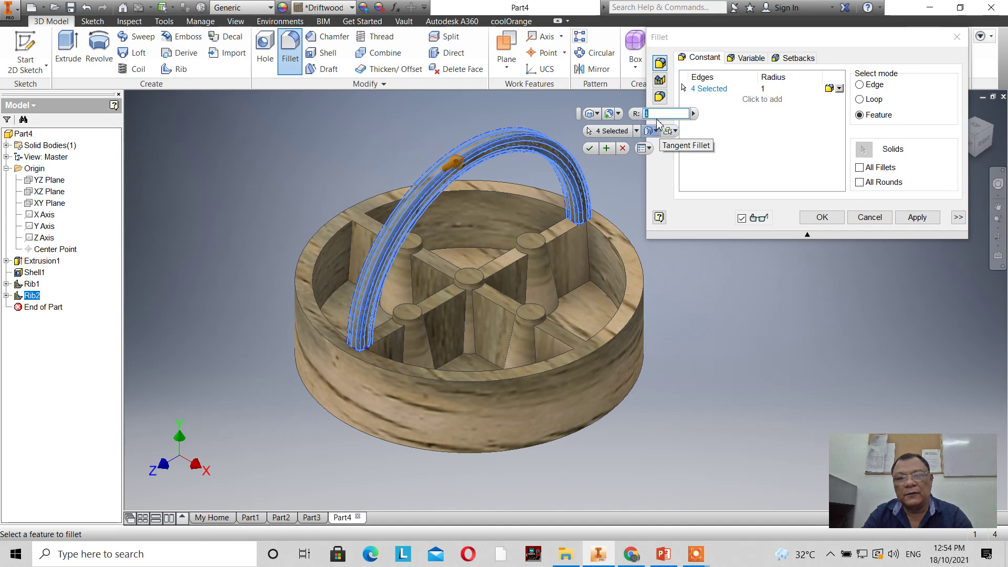
{"action": "type", "text": "2"}
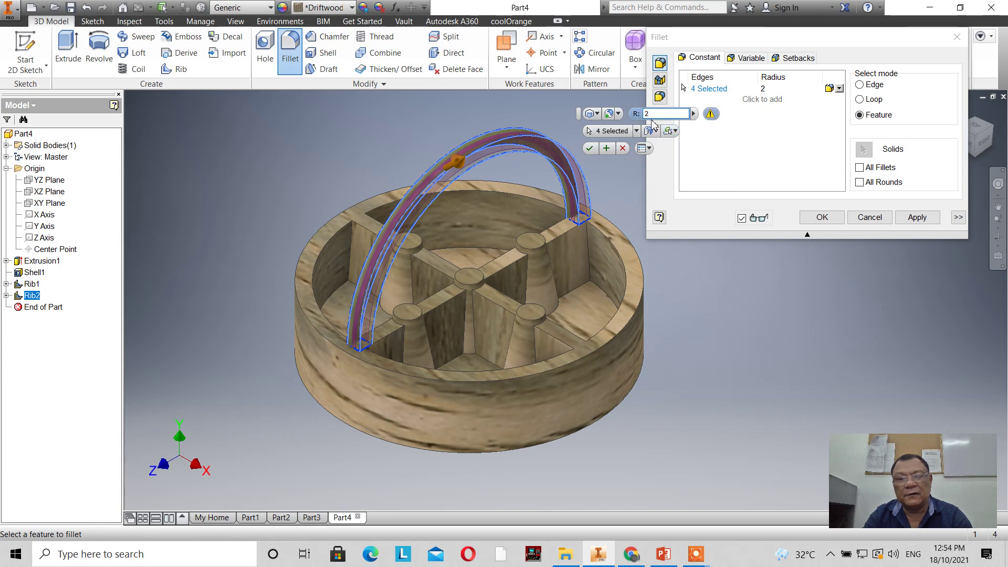
{"action": "key", "text": "BackSpace"}
{"action": "type", "text": "1.5"}
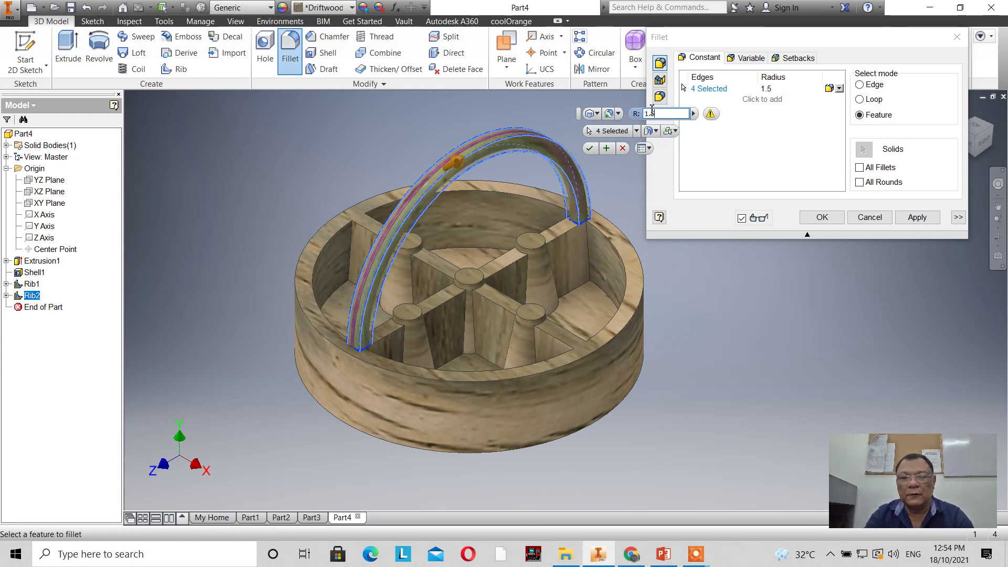
{"action": "key", "text": "BackSpace"}
{"action": "key", "text": "BackSpace"}
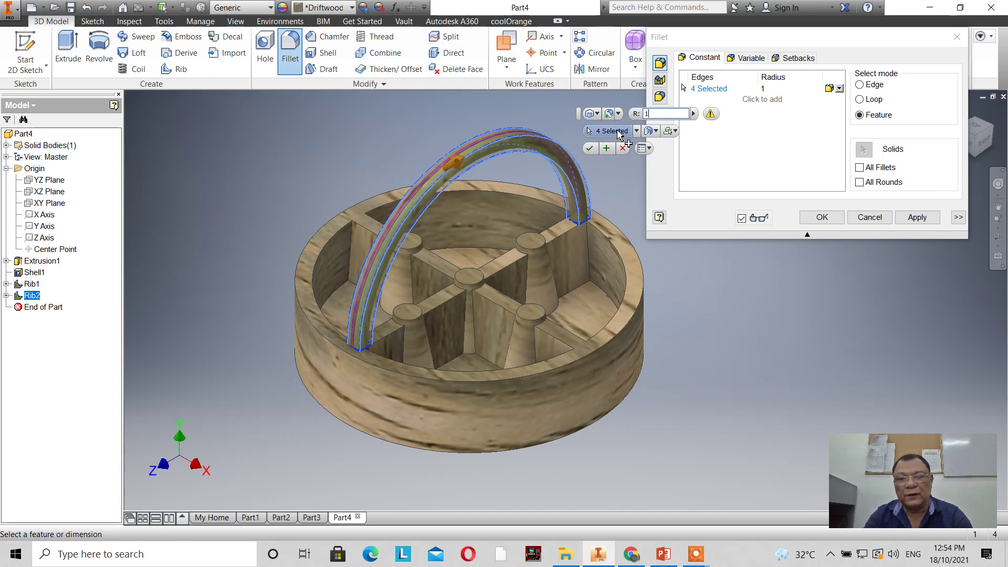
{"action": "left_click", "coordinate": [589, 148]}
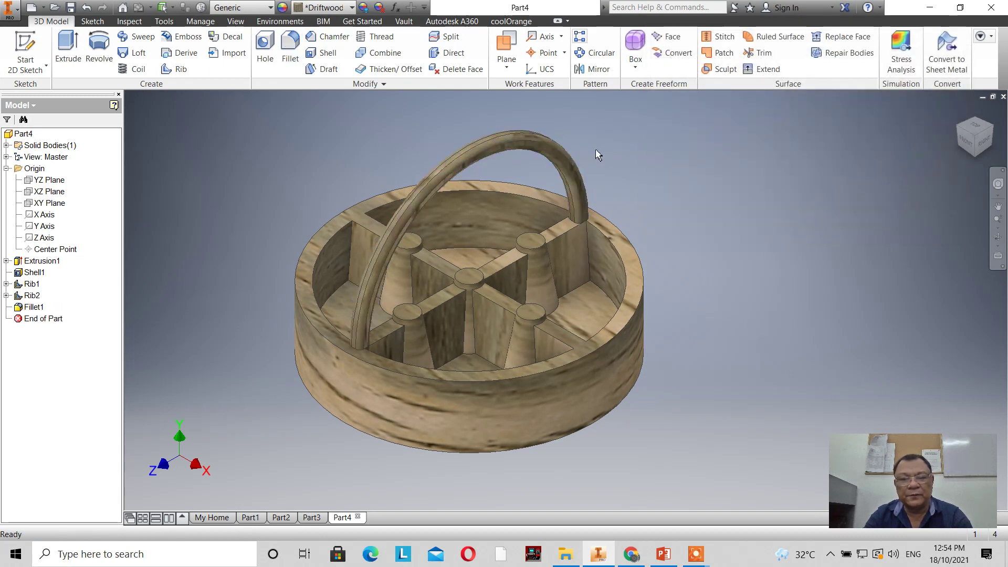
Step: Fillet the basket's top rim and bottom edges with radius 1, then close the dialog
{"action": "scroll", "coordinate": [615, 161], "scroll_direction": "down", "scroll_amount": 4}
{"action": "scroll", "coordinate": [615, 161], "scroll_direction": "up", "scroll_amount": 4}
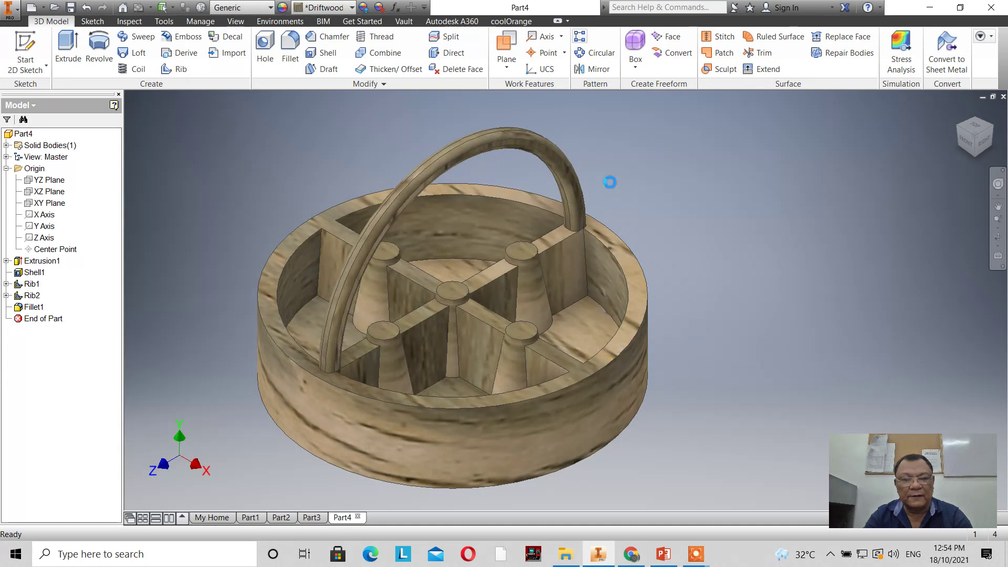
{"action": "scroll", "coordinate": [608, 180], "scroll_direction": "down", "scroll_amount": 2}
{"action": "scroll", "coordinate": [603, 294], "scroll_direction": "up", "scroll_amount": 1}
{"action": "scroll", "coordinate": [603, 294], "scroll_direction": "up", "scroll_amount": 2}
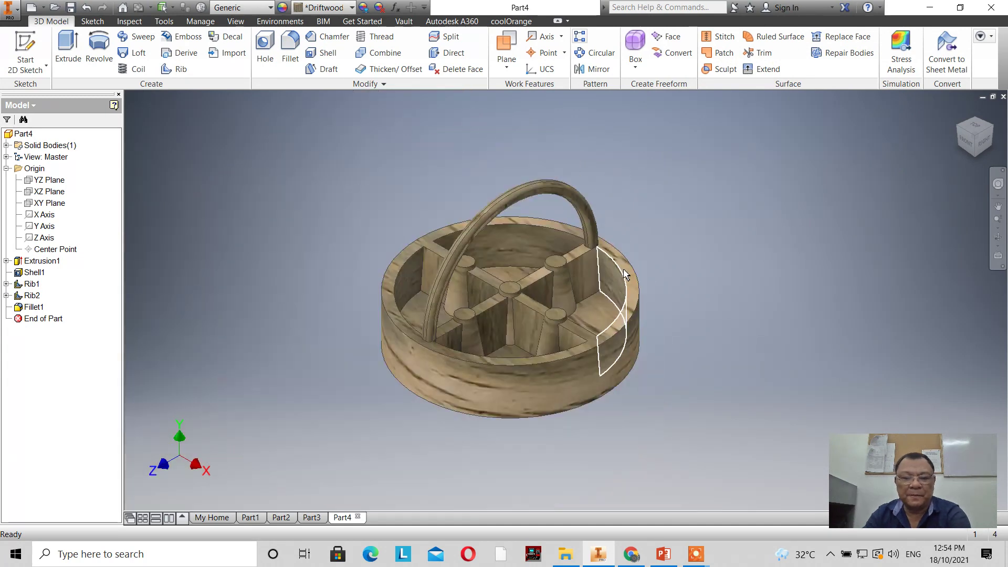
{"action": "scroll", "coordinate": [756, 238], "scroll_direction": "down", "scroll_amount": 3}
{"action": "scroll", "coordinate": [756, 236], "scroll_direction": "up", "scroll_amount": 2}
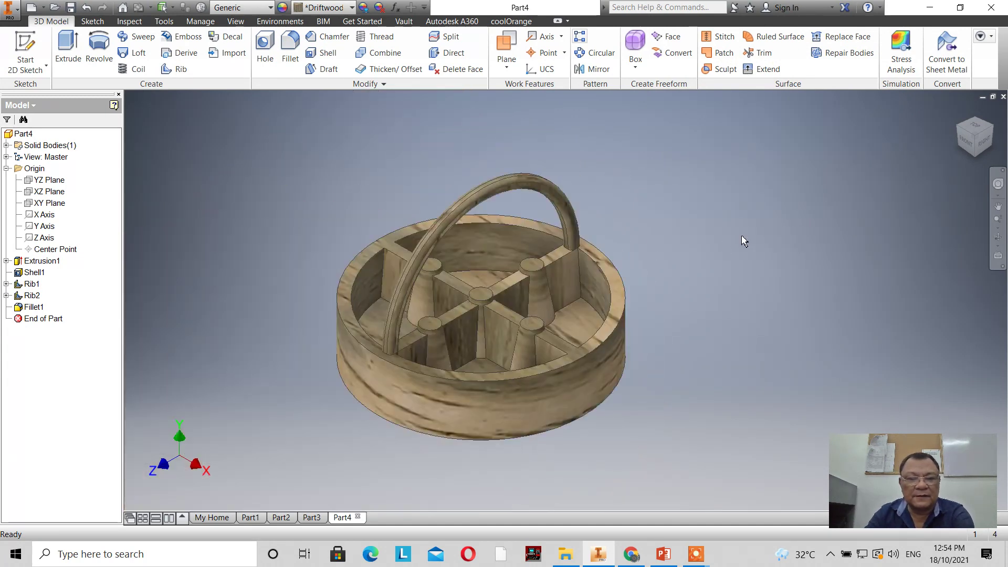
{"action": "left_click", "coordinate": [290, 50]}
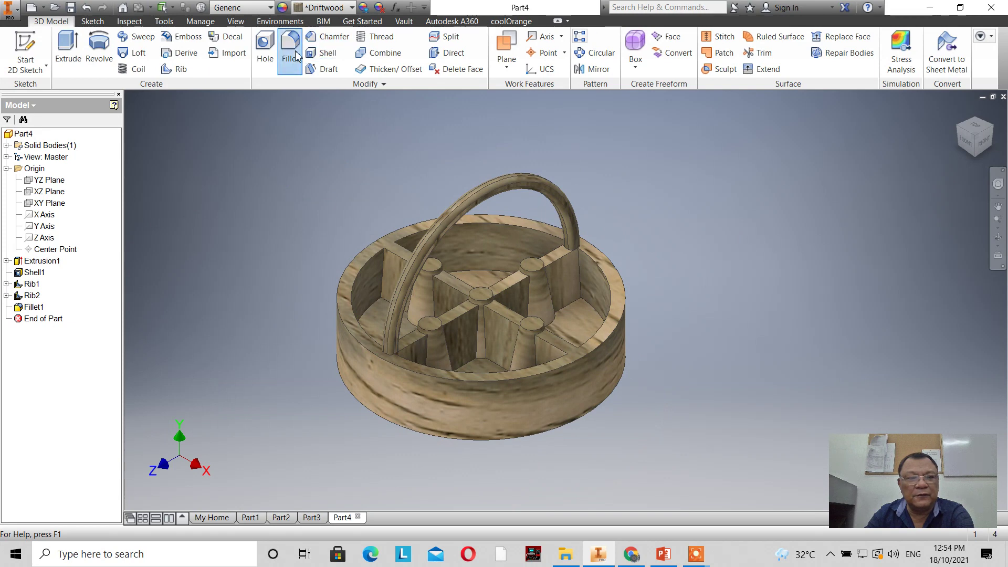
{"action": "left_click", "coordinate": [341, 272]}
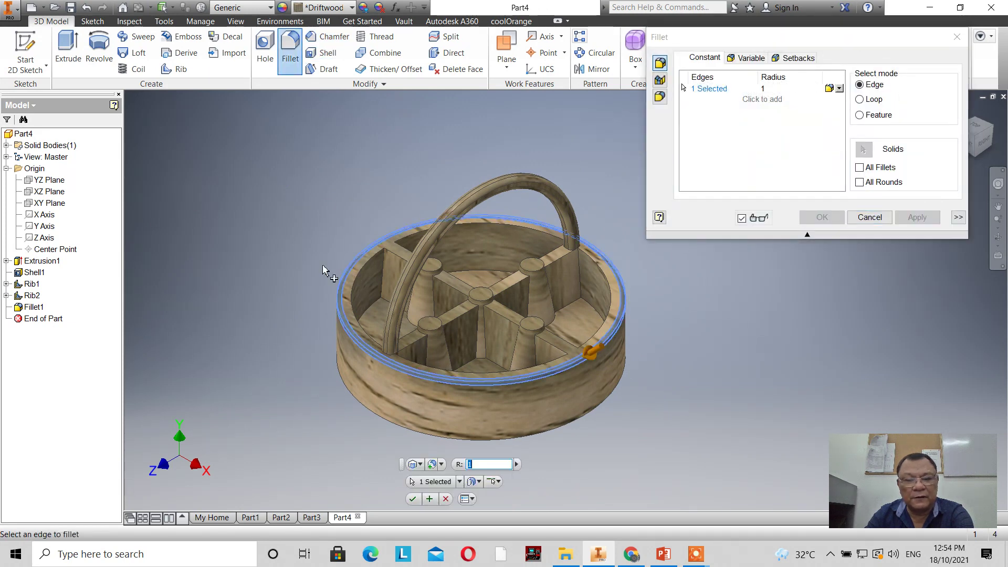
{"action": "left_click", "coordinate": [378, 415]}
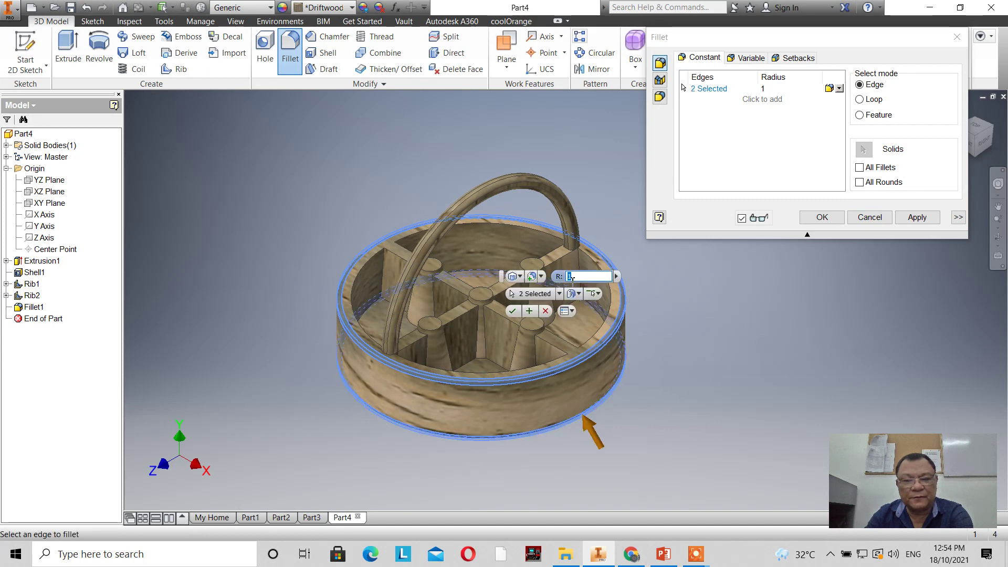
{"action": "left_click", "coordinate": [500, 228]}
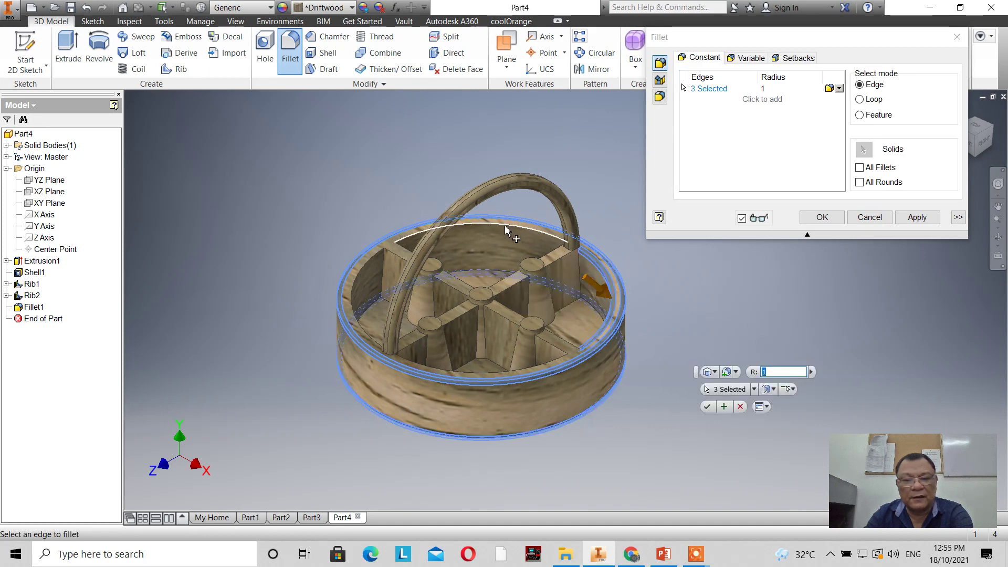
{"action": "left_click", "coordinate": [366, 270]}
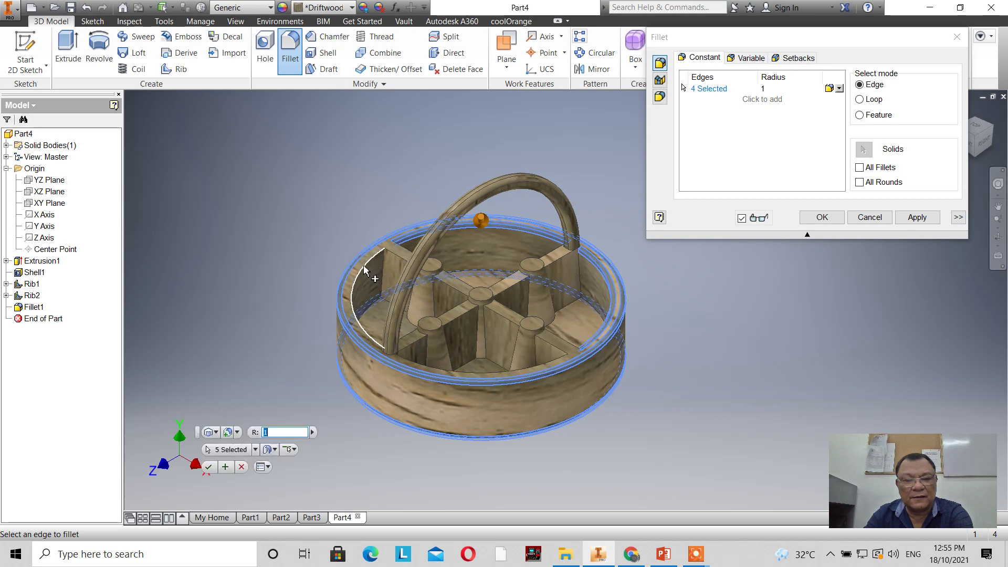
{"action": "left_click", "coordinate": [429, 368]}
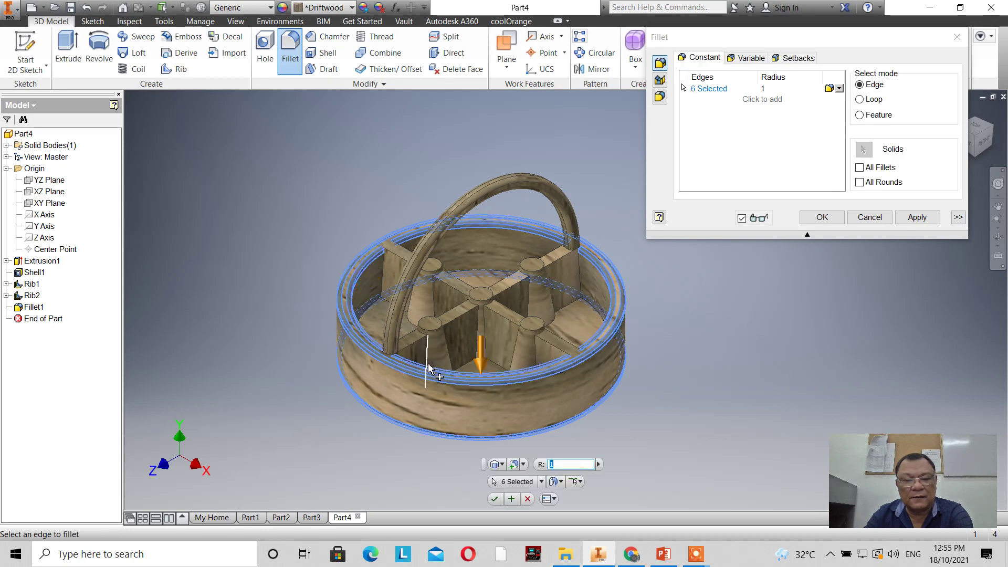
{"action": "left_click", "coordinate": [916, 217]}
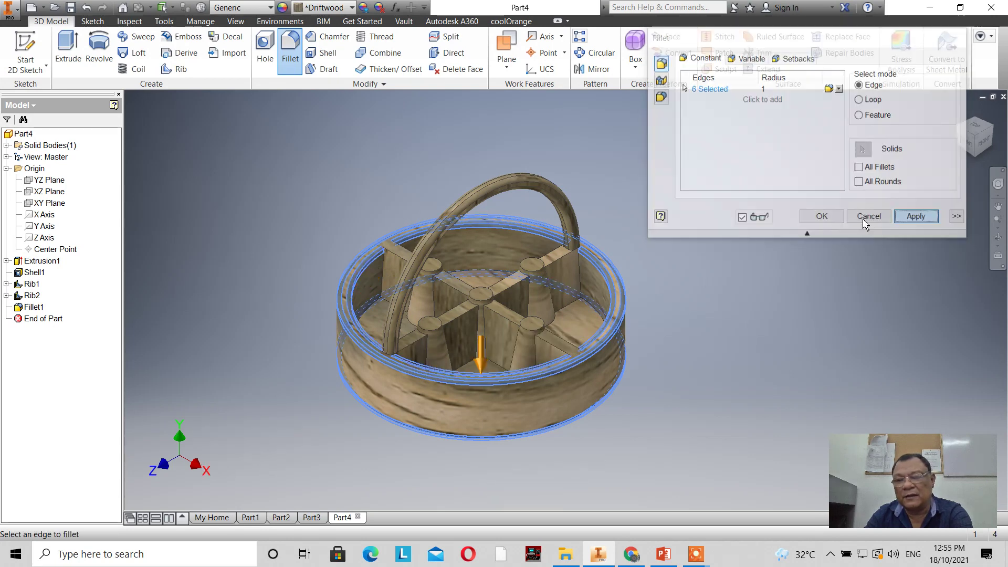
{"action": "left_click", "coordinate": [869, 217]}
{"action": "scroll", "coordinate": [712, 221], "scroll_direction": "up", "scroll_amount": 3}
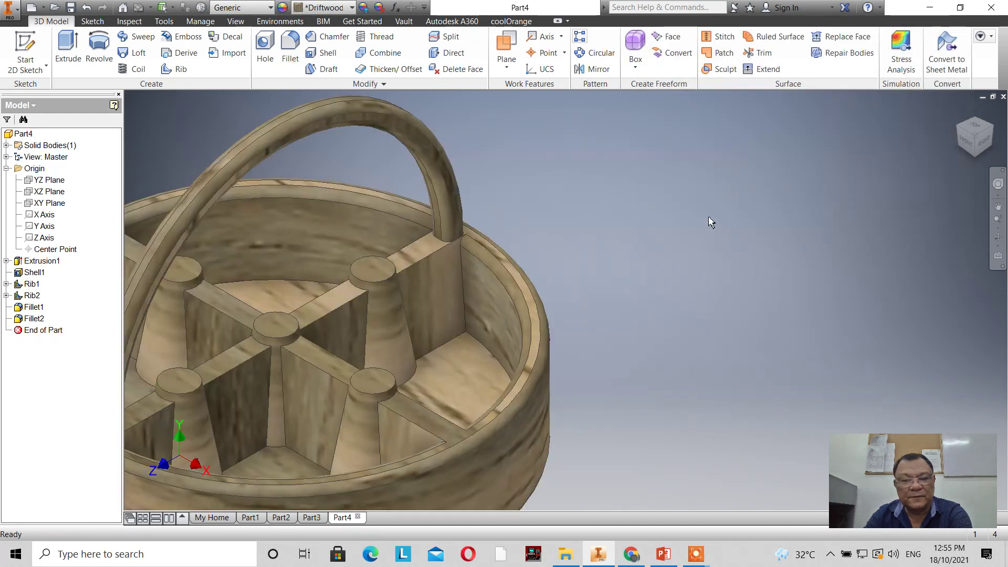
Step: View the basket from another side and check Extrusion1's base circle sketch
{"action": "scroll", "coordinate": [712, 222], "scroll_direction": "down", "scroll_amount": 3}
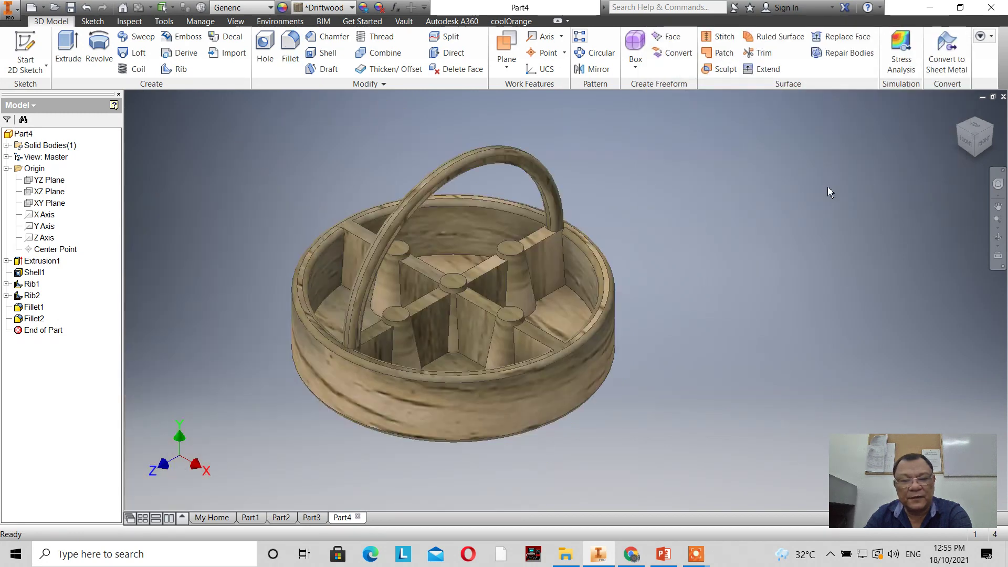
{"action": "left_click", "coordinate": [994, 139]}
{"action": "scroll", "coordinate": [723, 372], "scroll_direction": "up", "scroll_amount": 3}
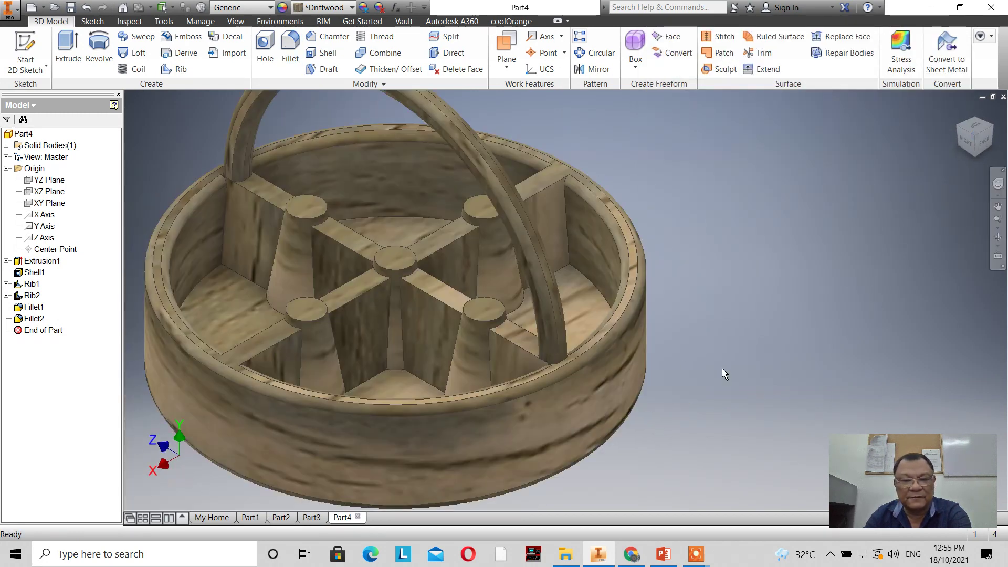
{"action": "scroll", "coordinate": [488, 424], "scroll_direction": "down", "scroll_amount": 3}
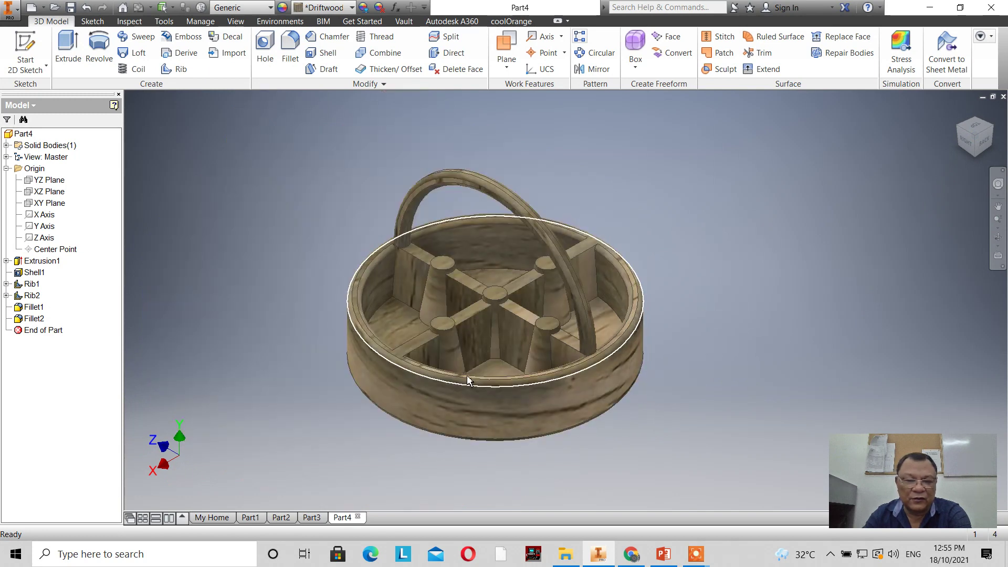
{"action": "left_click", "coordinate": [7, 261]}
{"action": "double_click", "coordinate": [46, 272]}
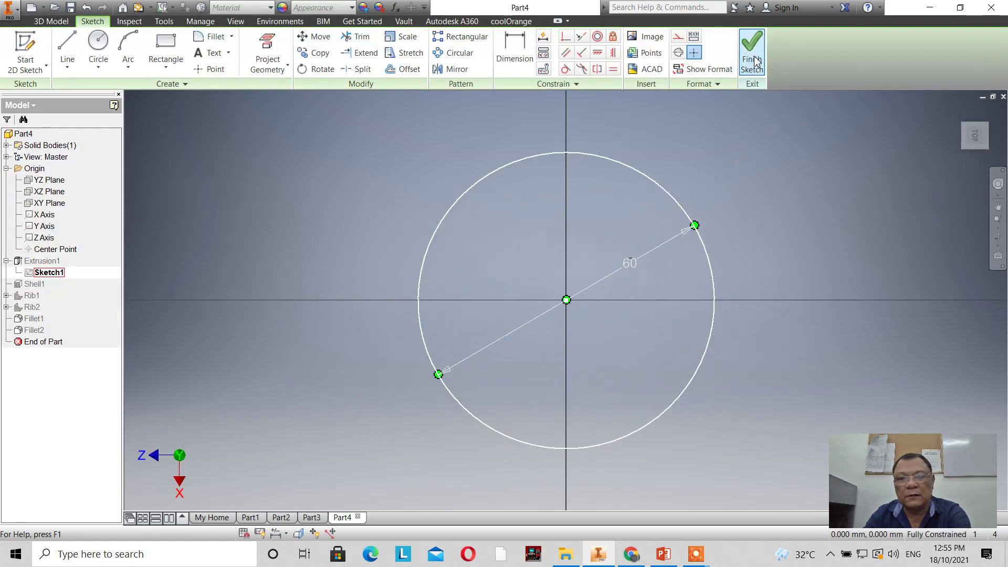
{"action": "left_click", "coordinate": [752, 53]}
Step: Change Extrusion1's distance from 15 mm to 10 mm
{"action": "double_click", "coordinate": [44, 266]}
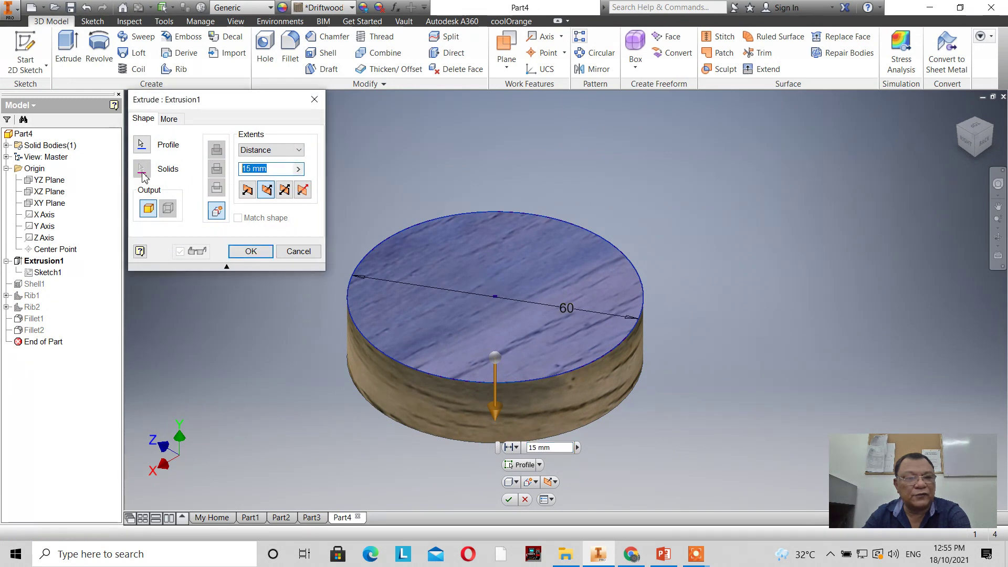
{"action": "type", "text": "10"}
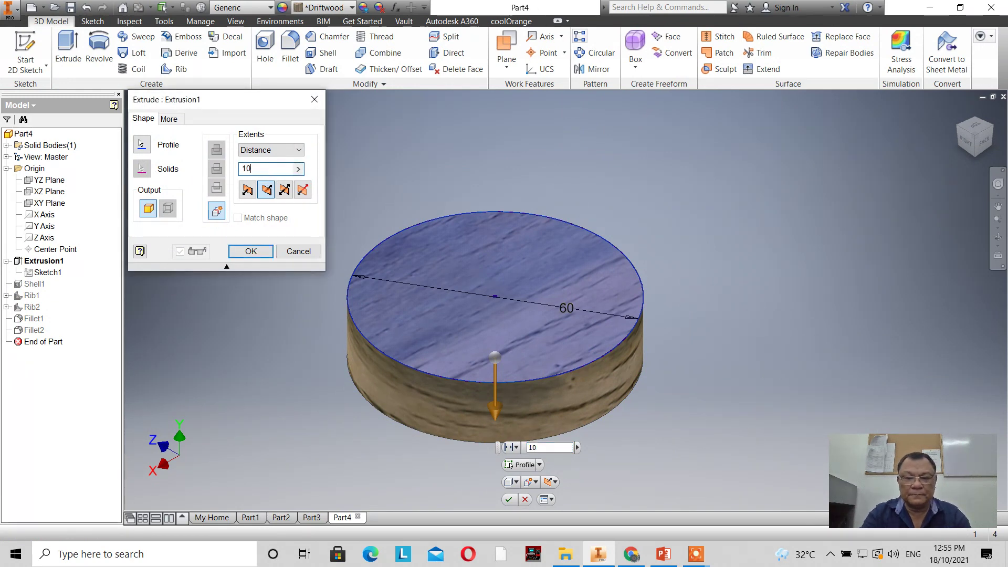
{"action": "left_click", "coordinate": [252, 252]}
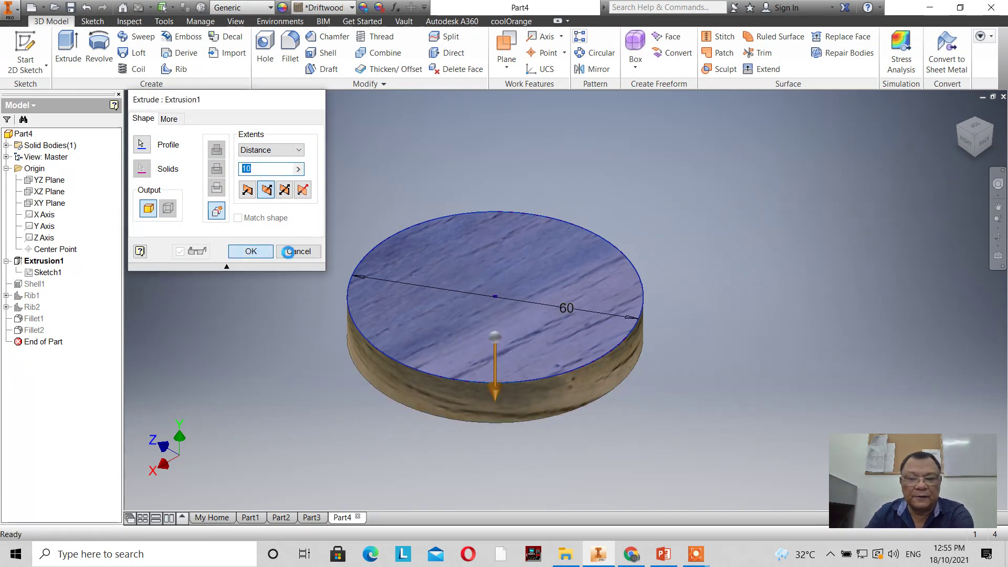
{"action": "scroll", "coordinate": [344, 378], "scroll_direction": "down", "scroll_amount": 3}
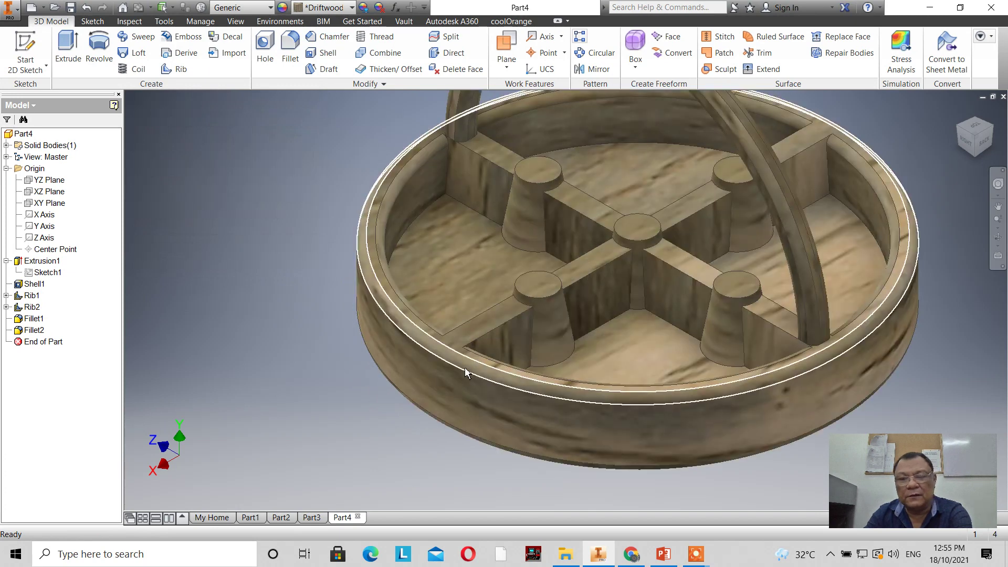
{"action": "scroll", "coordinate": [462, 371], "scroll_direction": "up", "scroll_amount": 4}
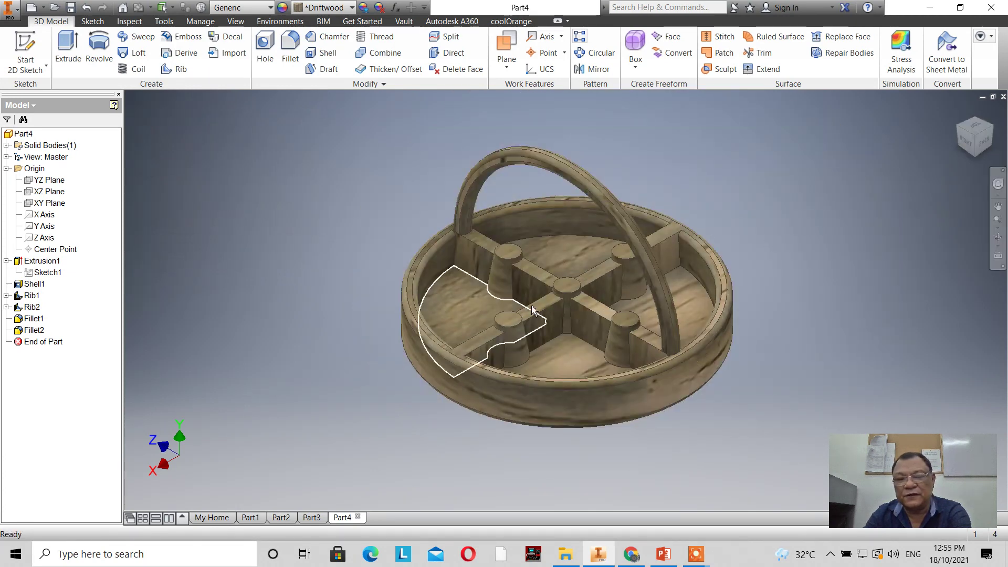
{"action": "left_click", "coordinate": [998, 206]}
{"action": "left_click_drag", "start_coordinate": [587, 279], "coordinate": [414, 283]}
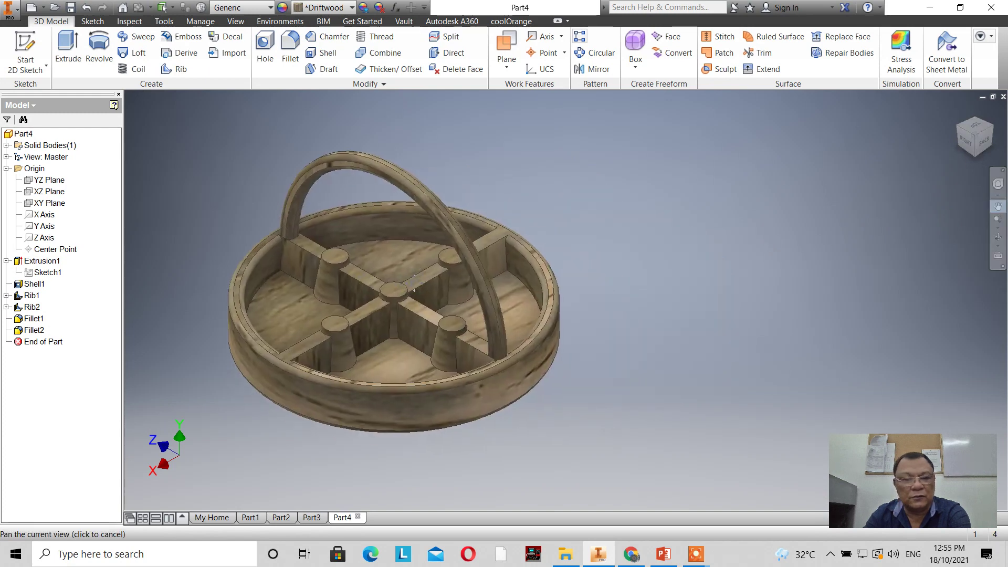
{"action": "right_click", "coordinate": [646, 177]}
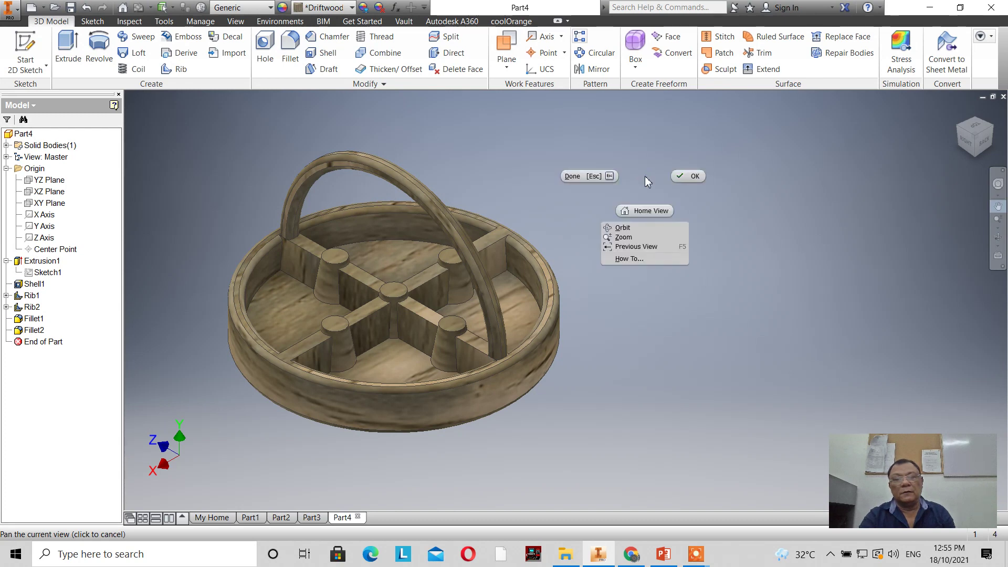
{"action": "left_click", "coordinate": [685, 176]}
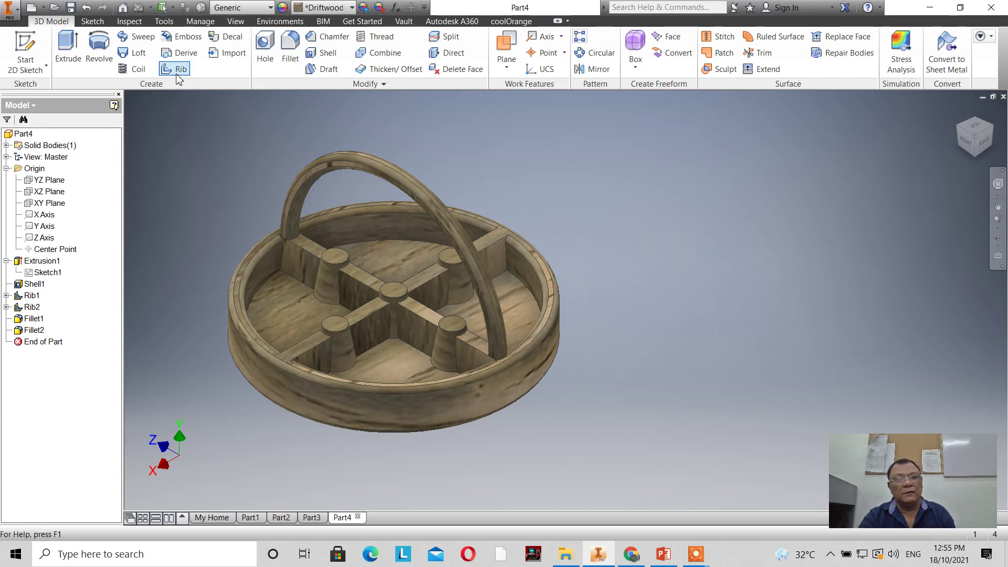